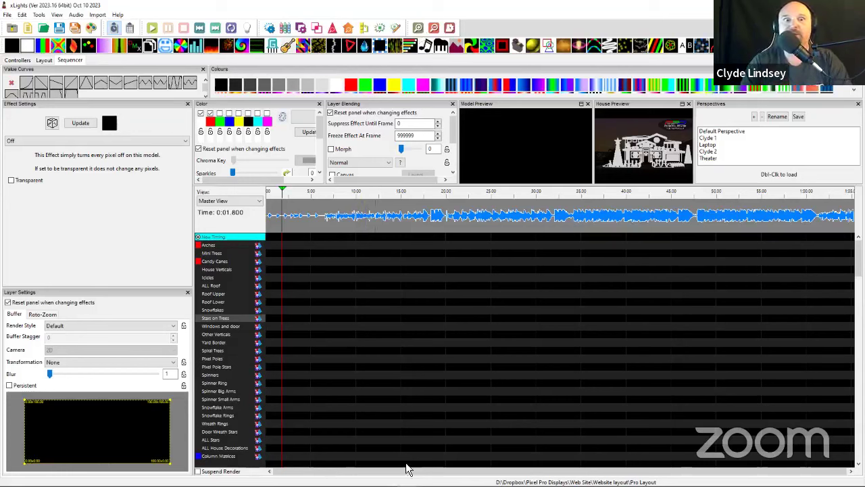
- Make the New Master view the model order of the Master View in the display elements window, then close it
{"action": "left_click", "coordinate": [295, 213]}
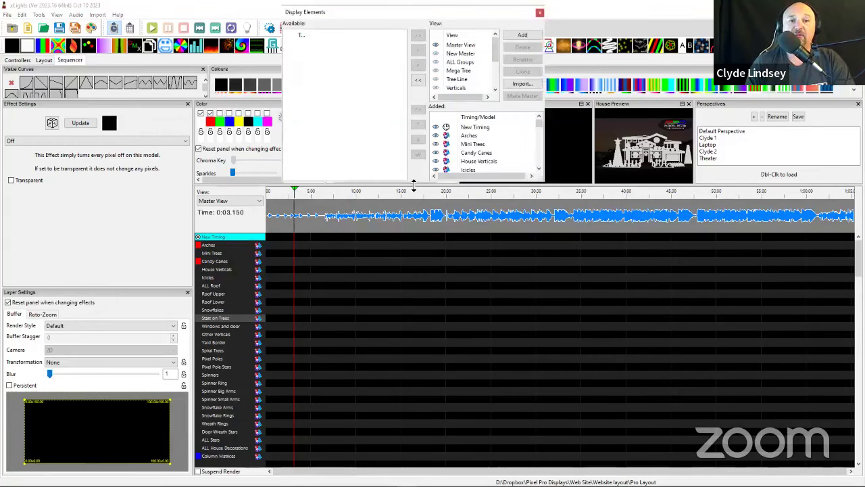
{"action": "left_click_drag", "start_coordinate": [413, 183], "coordinate": [414, 296]}
{"action": "left_click", "coordinate": [461, 53]}
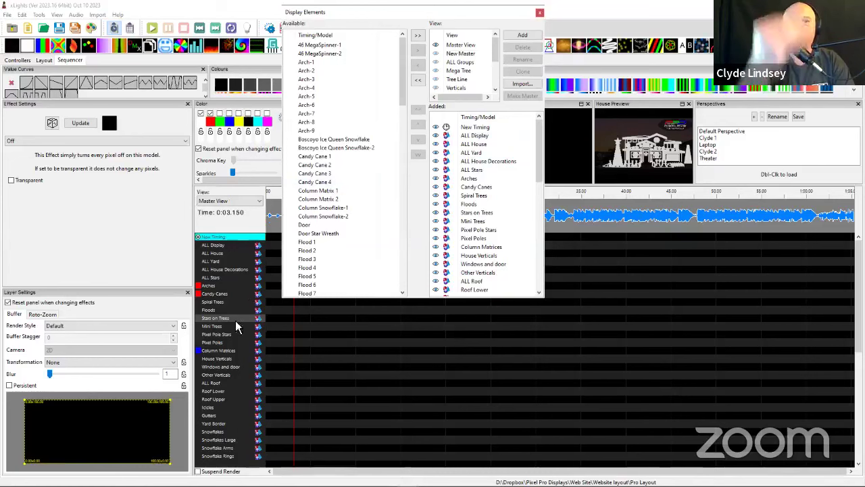
{"action": "left_click", "coordinate": [539, 12]}
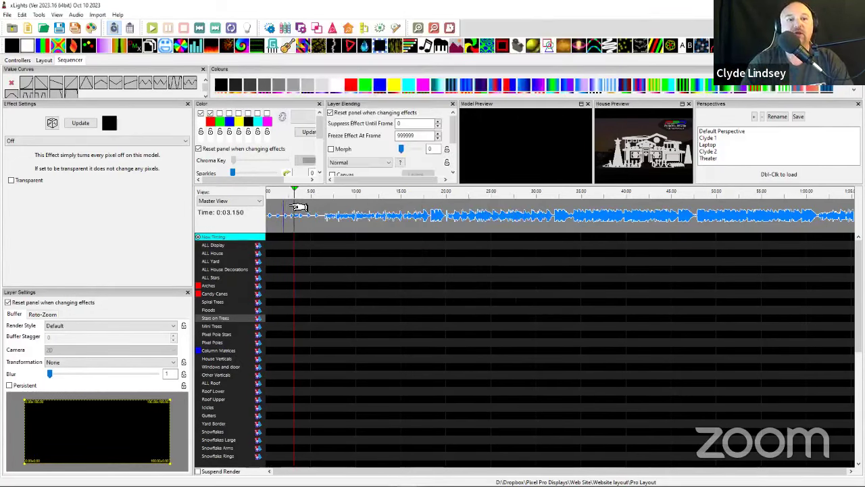
- Add a timing mark at 4.95 s on the New Timing track so the first interval starts at zero
{"action": "left_click", "coordinate": [311, 215]}
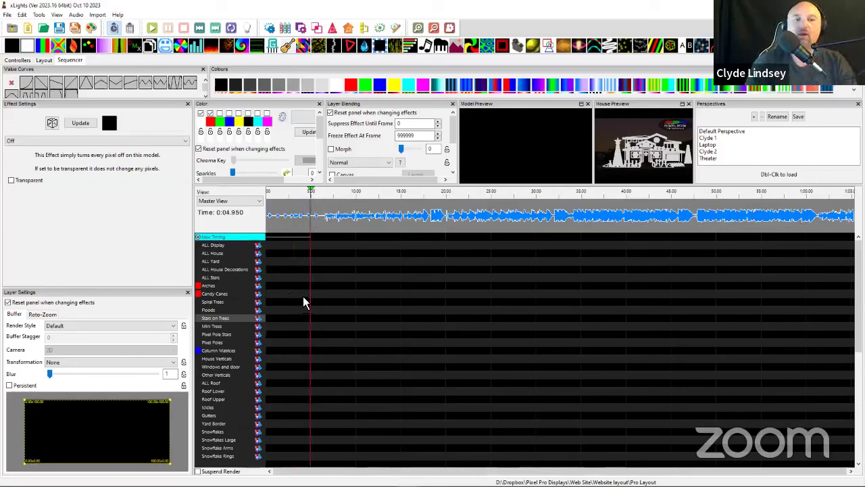
{"action": "double_click", "coordinate": [302, 296]}
{"action": "scroll", "coordinate": [297, 297], "scroll_direction": "up", "scroll_amount": 2}
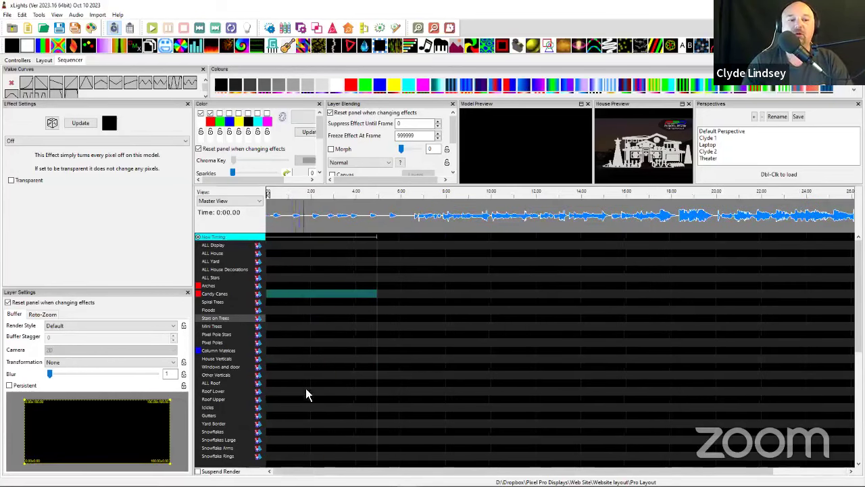
- Place an On effect on the PPD Wreaths group across the first timing interval
{"action": "scroll", "coordinate": [307, 412], "scroll_direction": "down", "scroll_amount": 4}
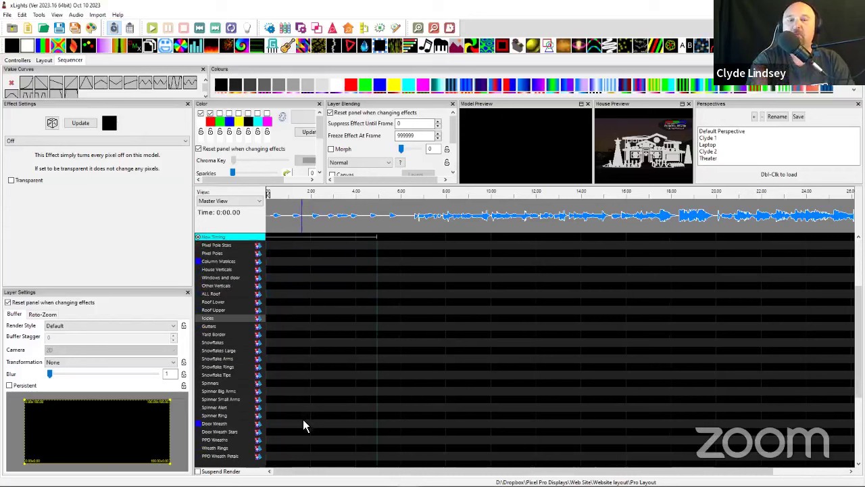
{"action": "scroll", "coordinate": [308, 429], "scroll_direction": "down", "scroll_amount": 5}
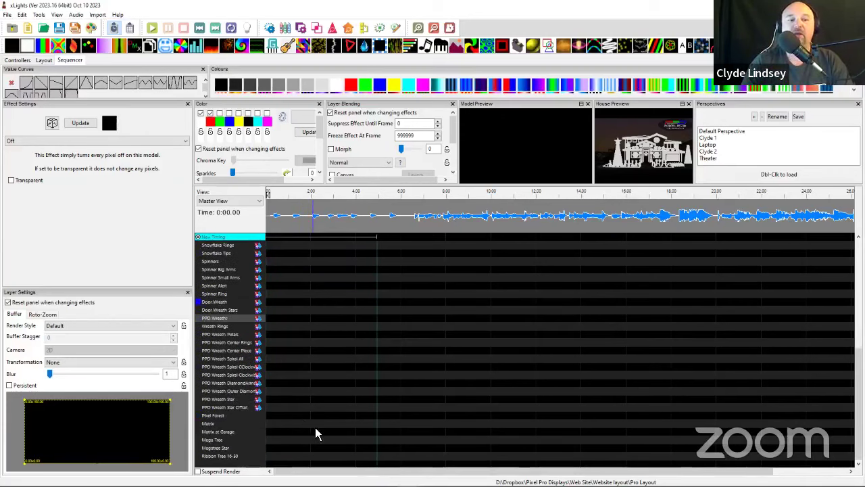
{"action": "double_click", "coordinate": [311, 415]}
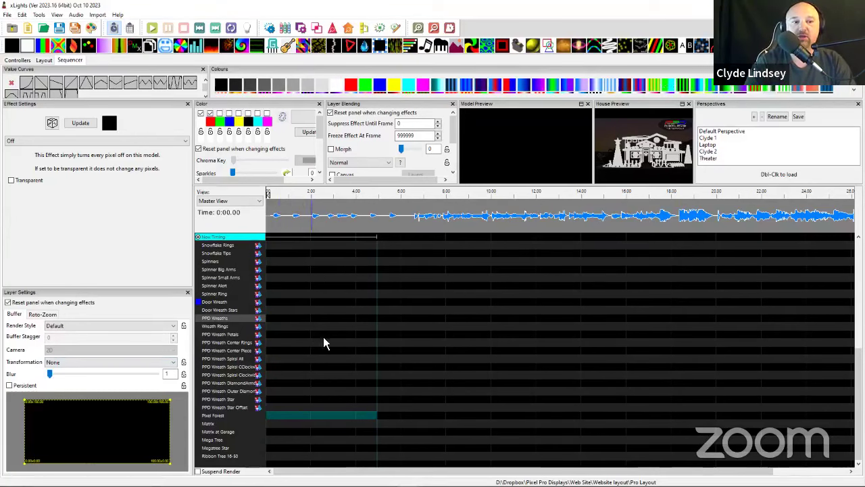
{"action": "left_click_drag", "start_coordinate": [312, 320], "coordinate": [289, 319]}
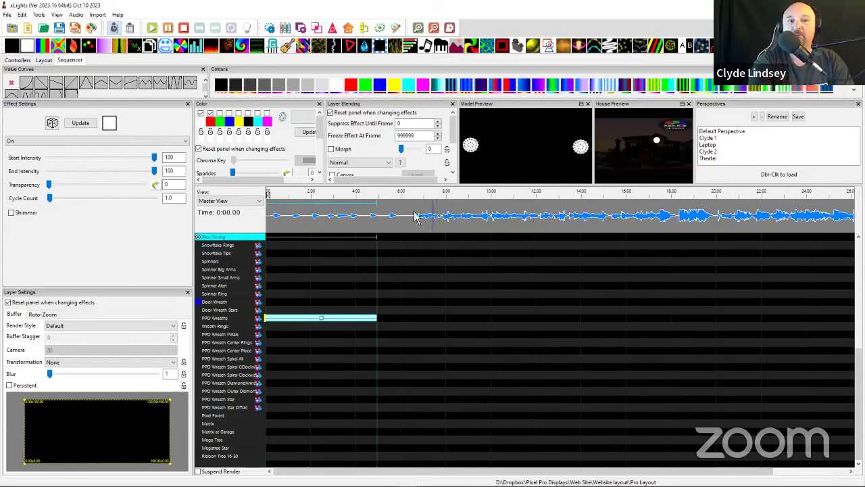
- Add a Single Strand effect with only red enabled to PPD Wreath Petals across the first timing interval
{"action": "left_click", "coordinate": [292, 391]}
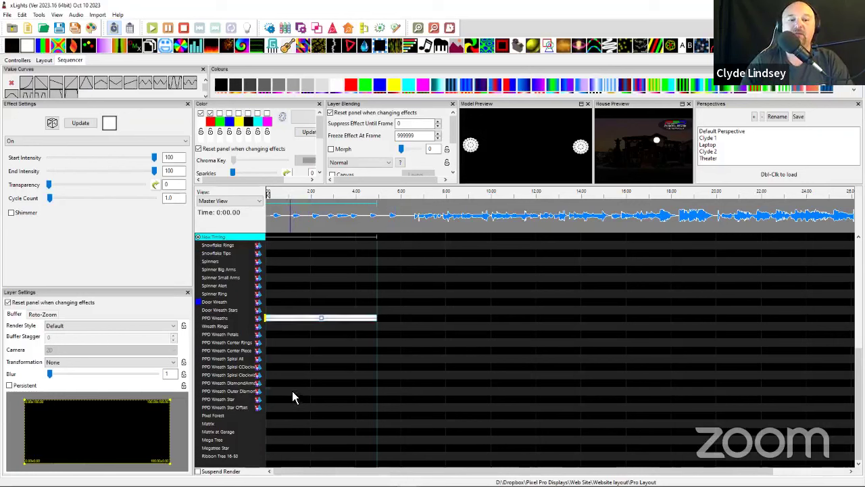
{"action": "left_click", "coordinate": [302, 349]}
{"action": "left_click", "coordinate": [291, 334]}
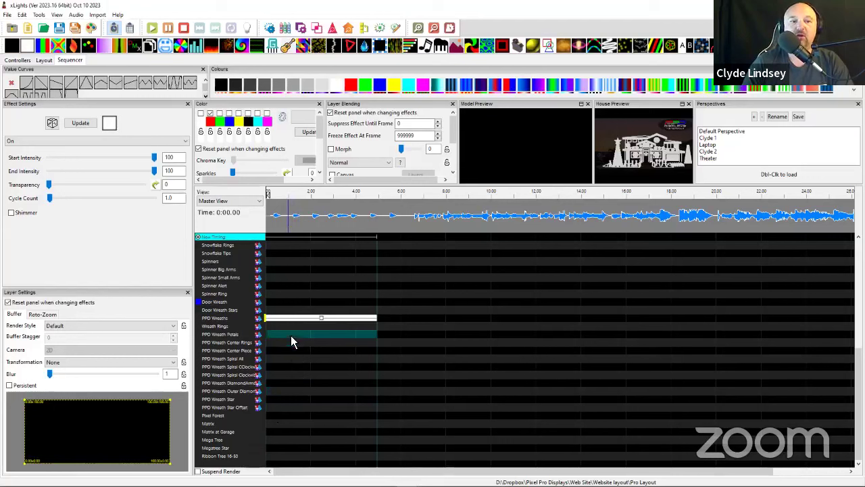
{"action": "key", "text": "ctrl+v"}
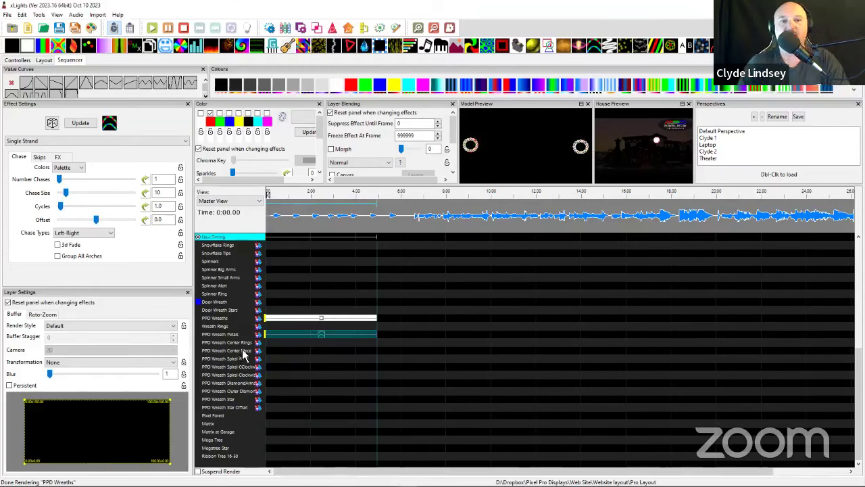
- Try the Per Model Default and Per Model Per Preview render styles on the PPD Wreath Petals effect
{"action": "left_click", "coordinate": [324, 320]}
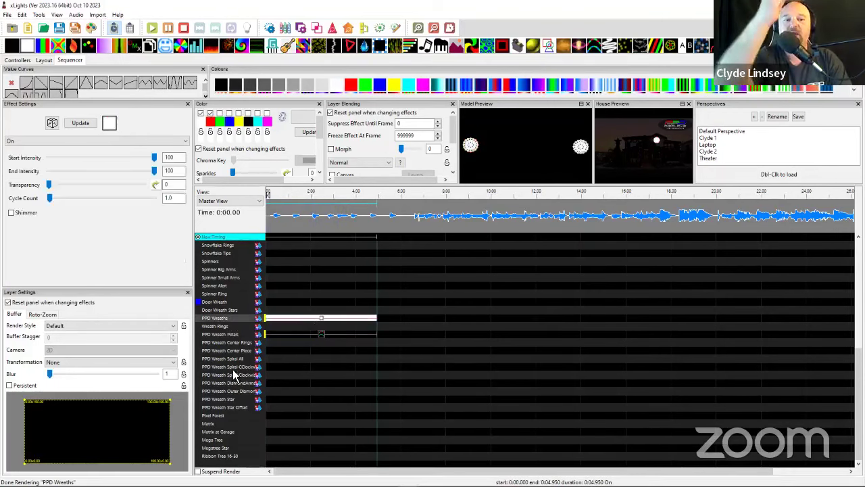
{"action": "left_click", "coordinate": [325, 344]}
{"action": "left_click", "coordinate": [325, 338]}
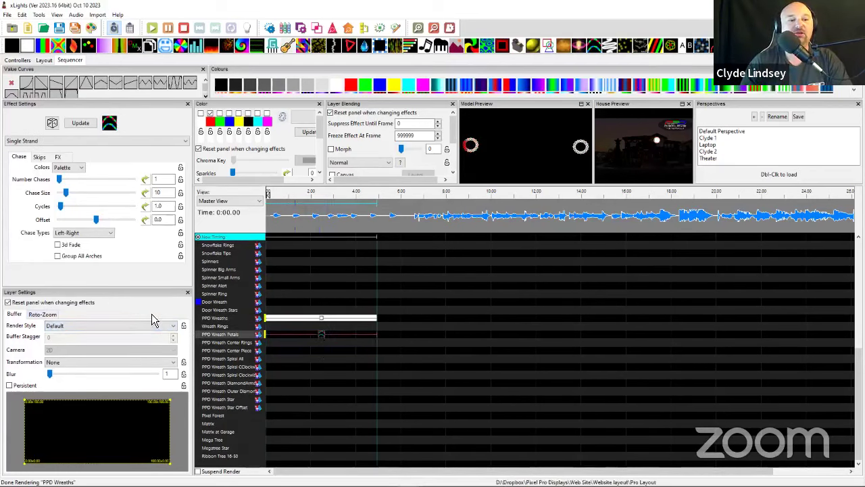
{"action": "left_click", "coordinate": [125, 327]}
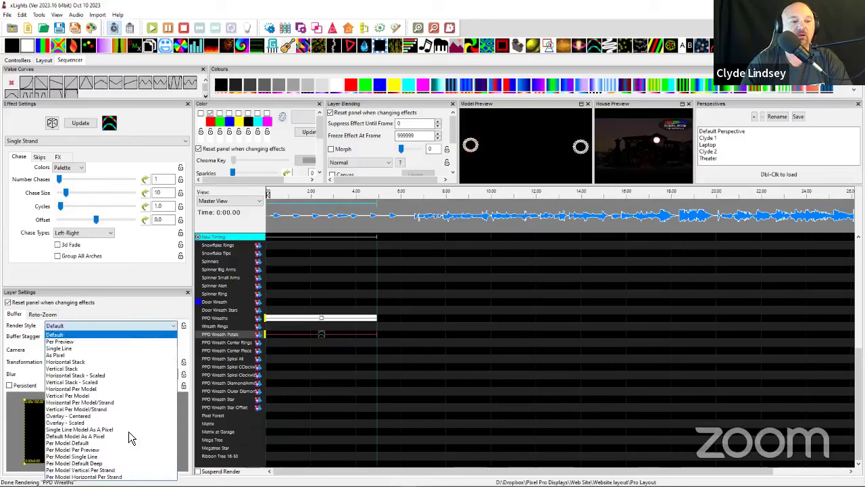
{"action": "left_click", "coordinate": [90, 443]}
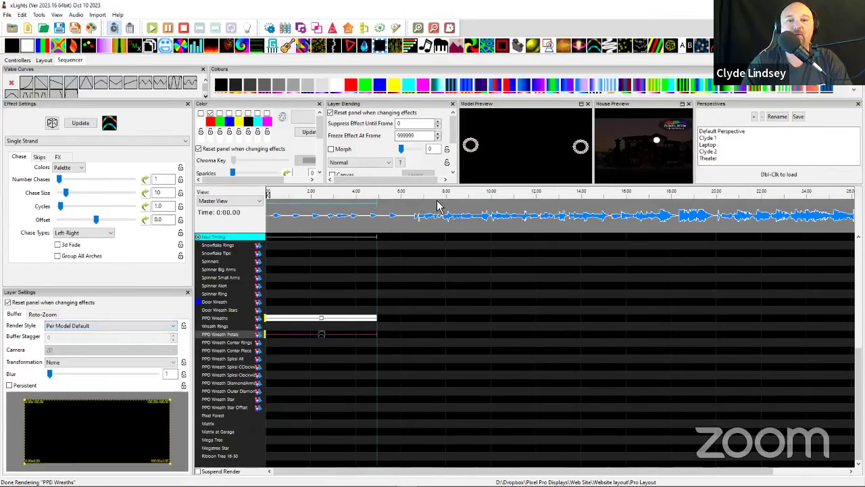
{"action": "left_click", "coordinate": [65, 326]}
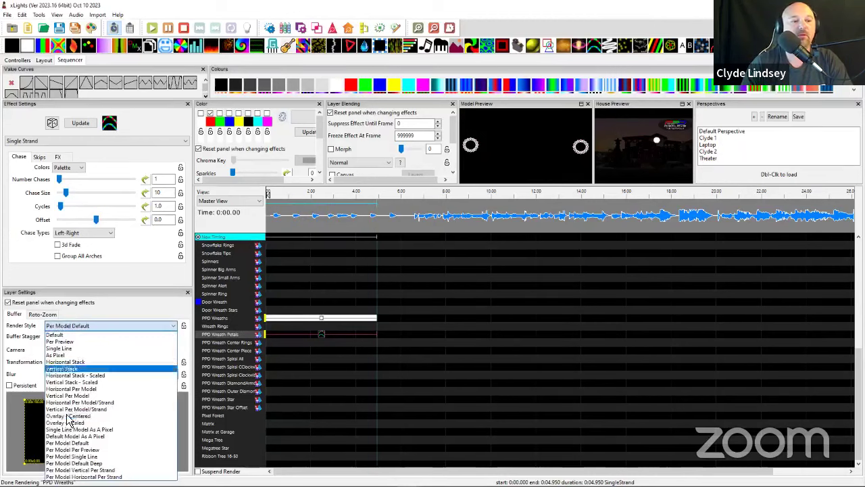
{"action": "left_click", "coordinate": [71, 449]}
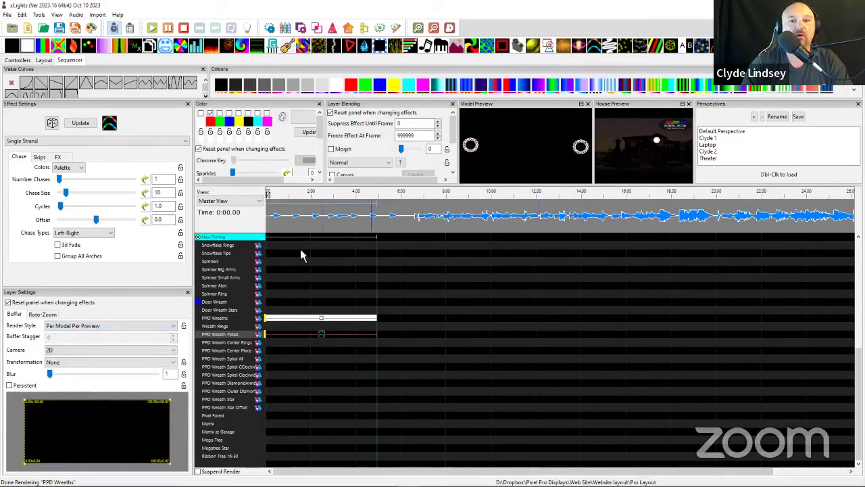
- Set the PPD Wreath Petals effect's render style to Overlay - Centered and its chase size to 64
{"action": "left_click", "coordinate": [98, 327]}
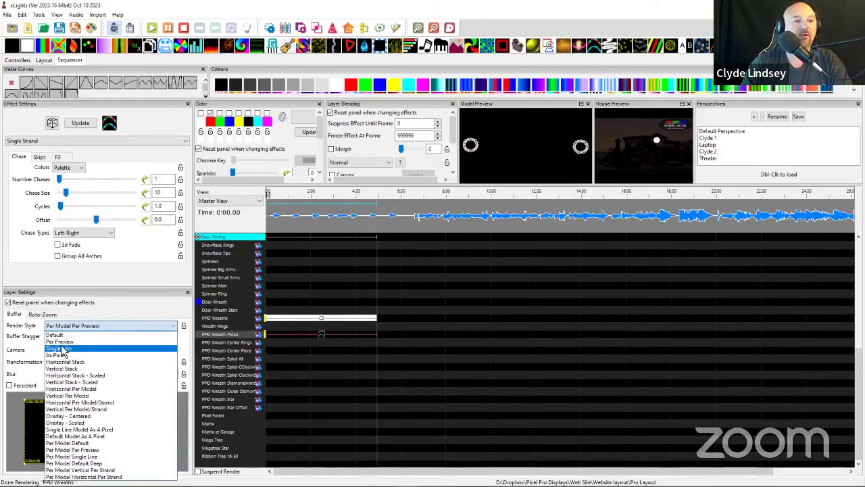
{"action": "left_click", "coordinate": [61, 416]}
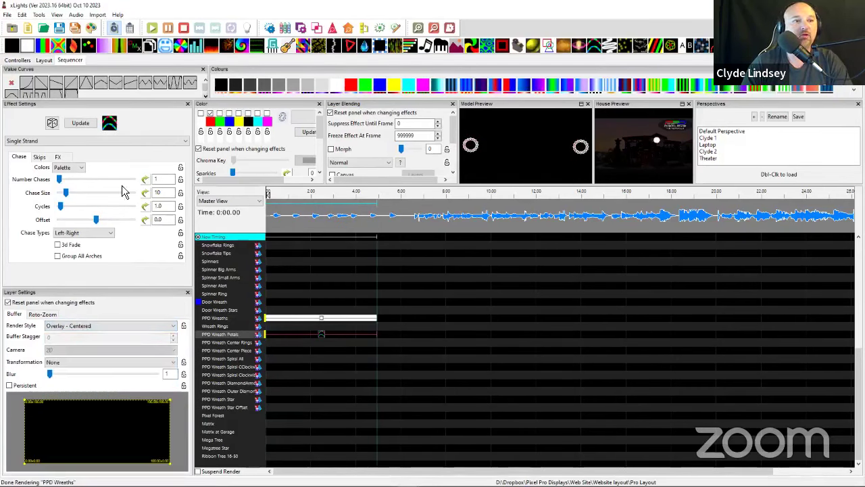
{"action": "left_click_drag", "start_coordinate": [66, 193], "coordinate": [106, 193]}
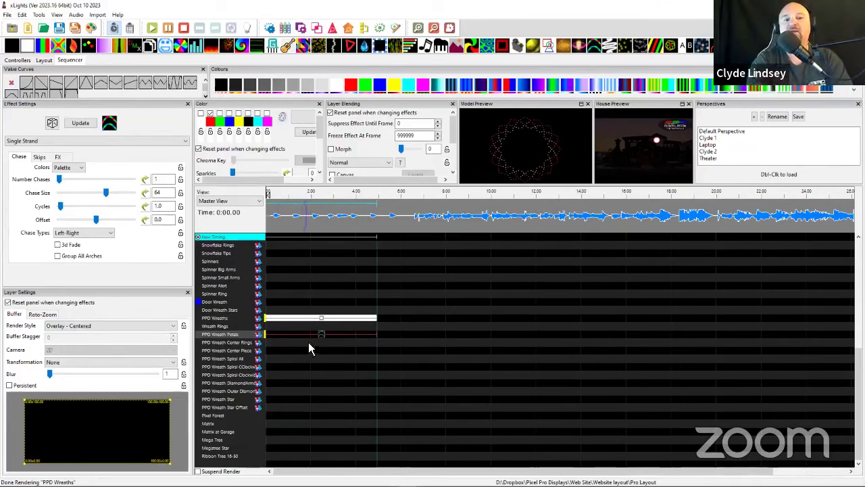
- Replace the On effect on PPD Wreaths with a copy of the petals' Single Strand effect, using only white
{"action": "key", "text": "Delete"}
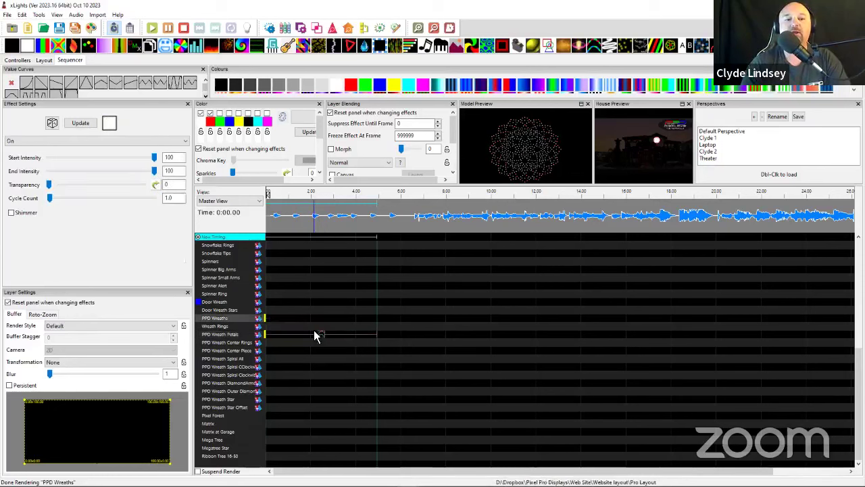
{"action": "right_click", "coordinate": [319, 342]}
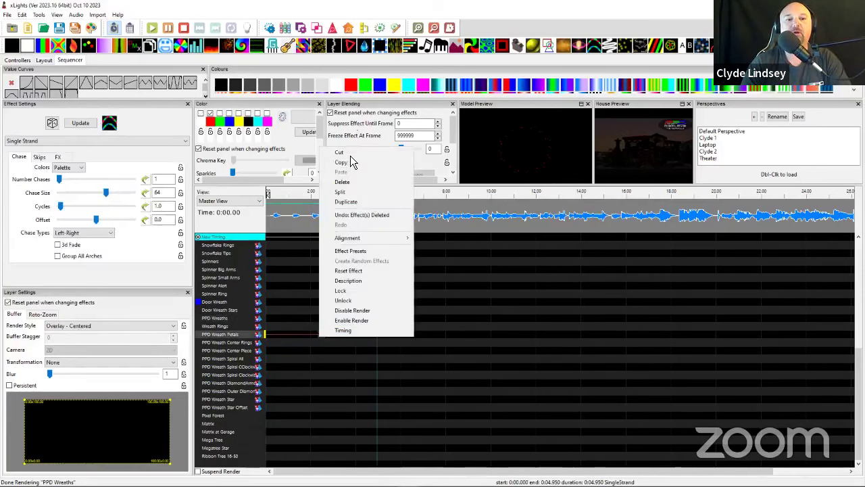
{"action": "left_click", "coordinate": [278, 315]}
{"action": "left_click", "coordinate": [277, 319]}
{"action": "right_click", "coordinate": [289, 318]}
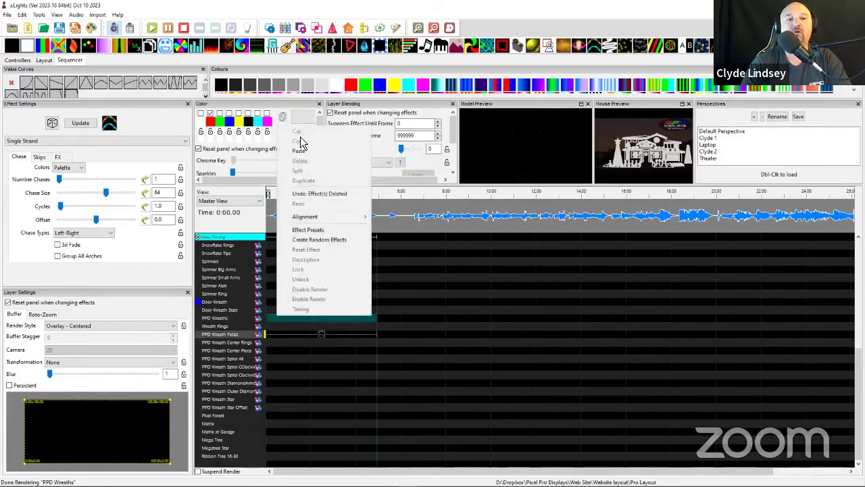
{"action": "left_click", "coordinate": [298, 150]}
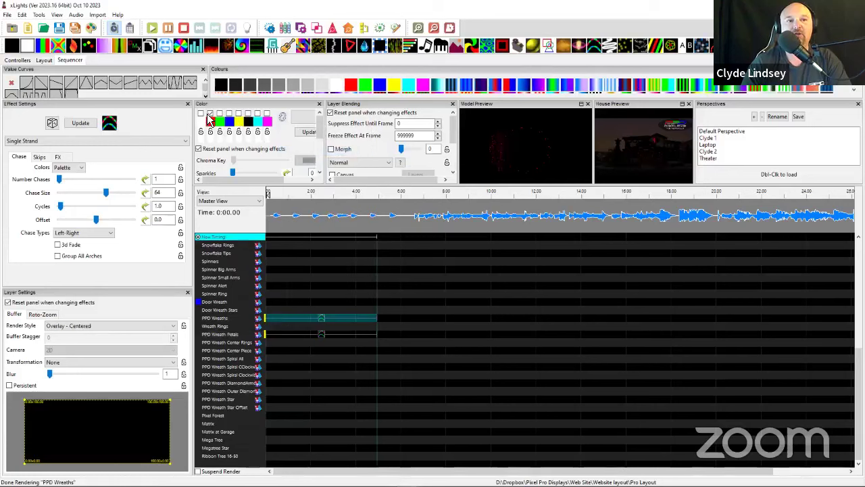
{"action": "left_click", "coordinate": [201, 113]}
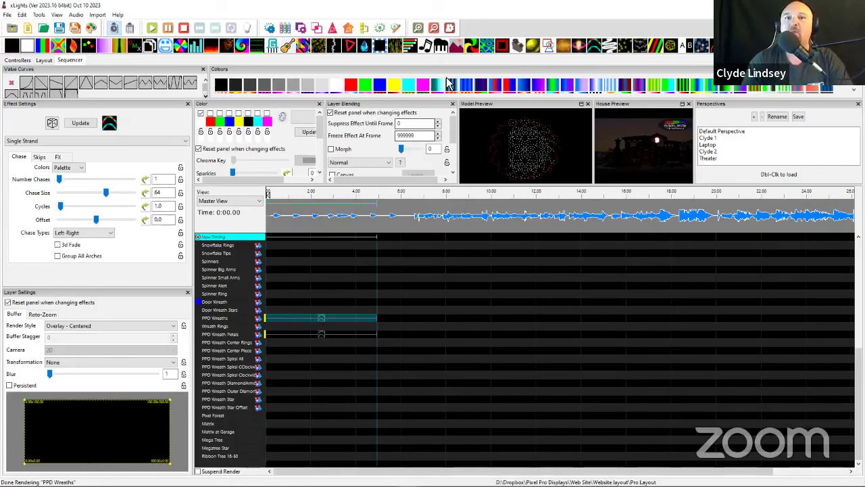
- Delete the shifted PPD Wreath Petals effect and paste the copied Single Strand effect back into the first timing interval
{"action": "left_click", "coordinate": [324, 335]}
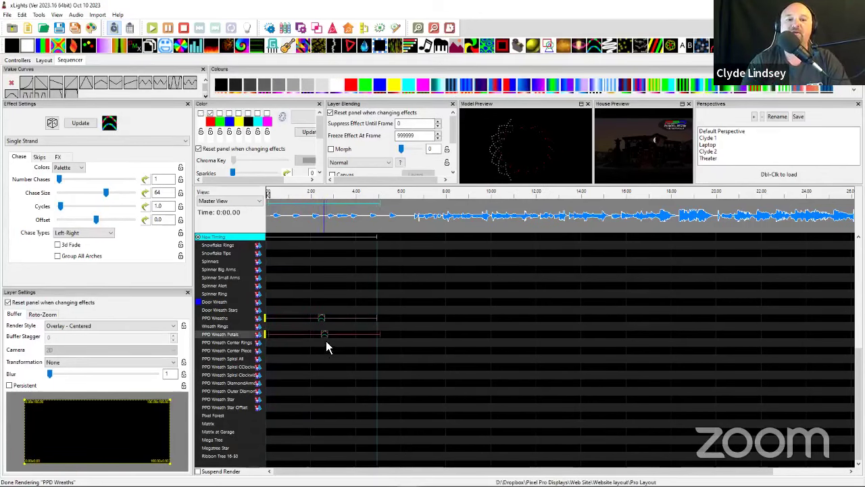
{"action": "key", "text": "Delete"}
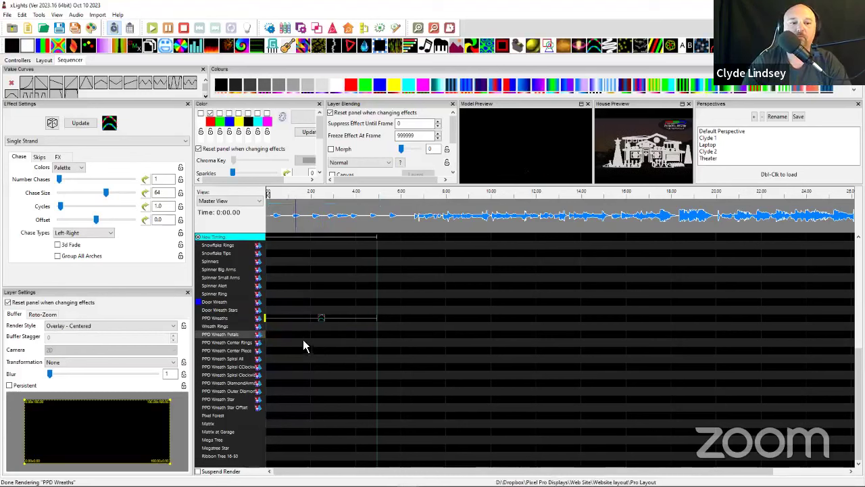
{"action": "left_click", "coordinate": [303, 335]}
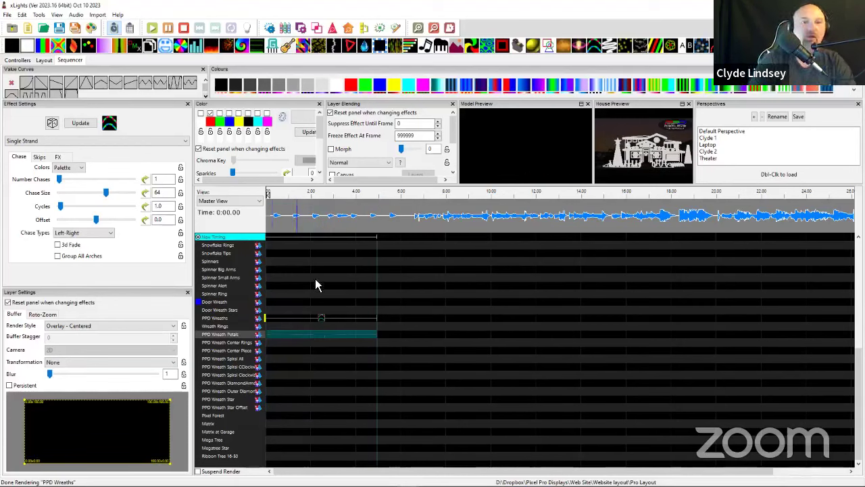
{"action": "key", "text": "ctrl+v"}
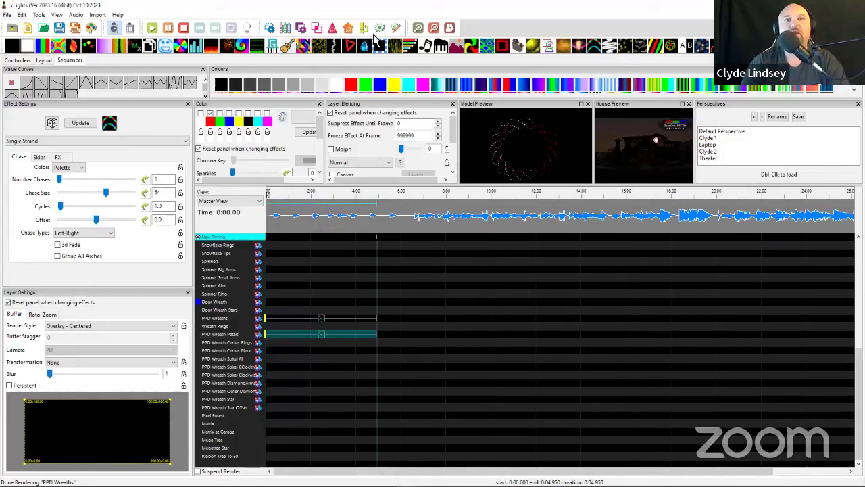
- Open the sequence settings to examine the Allow Blending Between Models option
{"action": "left_click", "coordinate": [452, 28]}
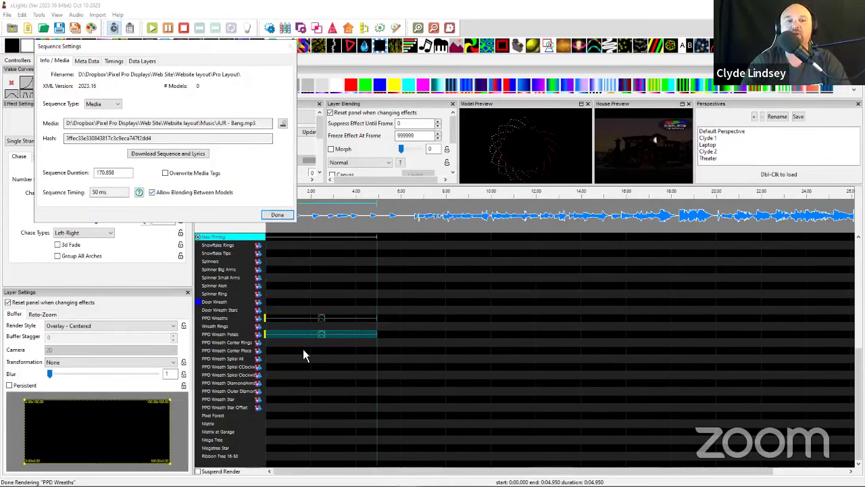
- Turn on 3d Fade for the PPD Wreath Petals Single Strand effect and preview the PPD Wreaths effect for comparison
{"action": "left_click", "coordinate": [320, 334]}
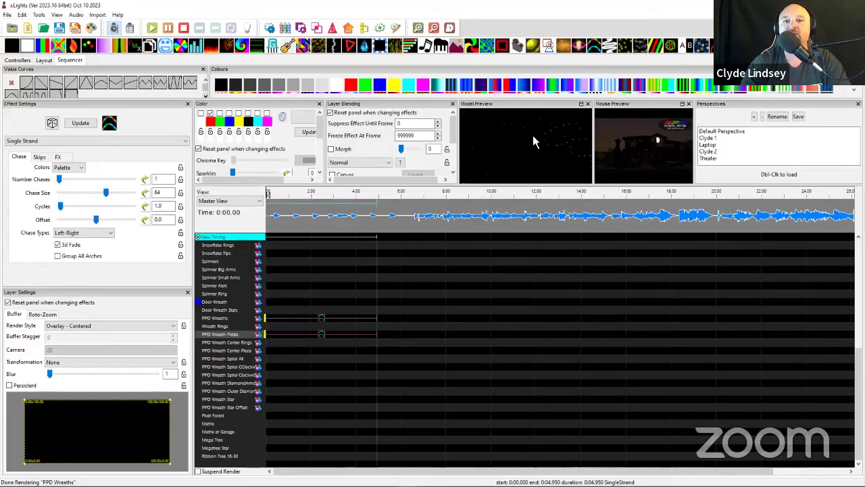
{"action": "left_click", "coordinate": [329, 338]}
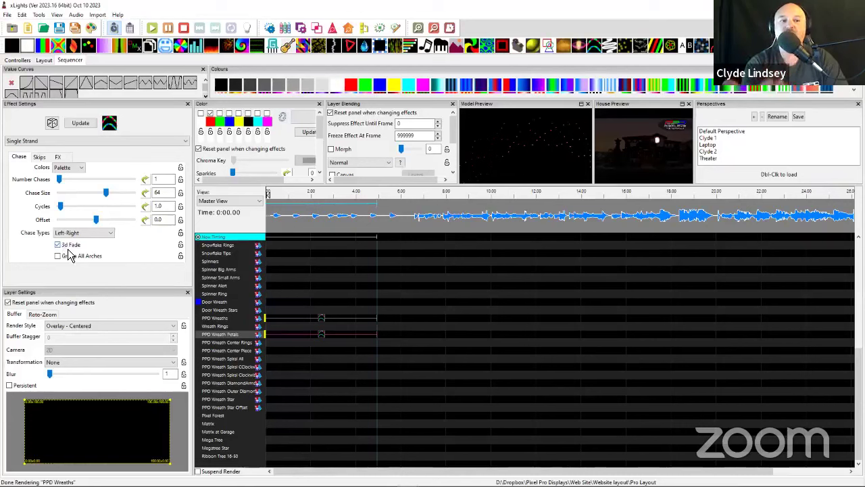
{"action": "left_click", "coordinate": [315, 317]}
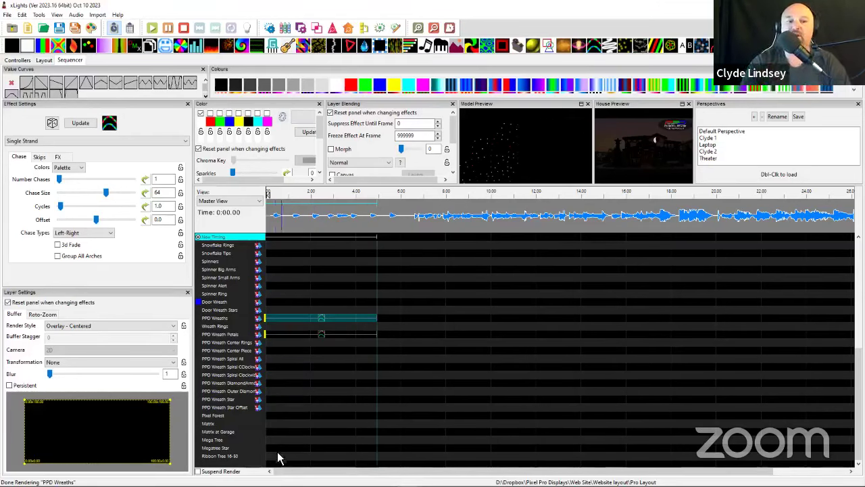
{"action": "left_click", "coordinate": [322, 324]}
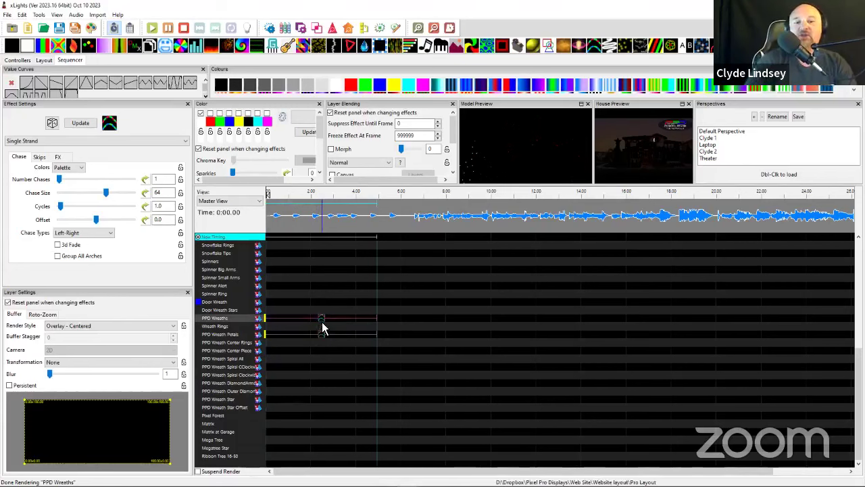
- Delete the Single Strand effect from PPD Wreath Petals and add a Butterfly effect to the first timing interval of ALL Display
{"action": "left_click", "coordinate": [323, 331]}
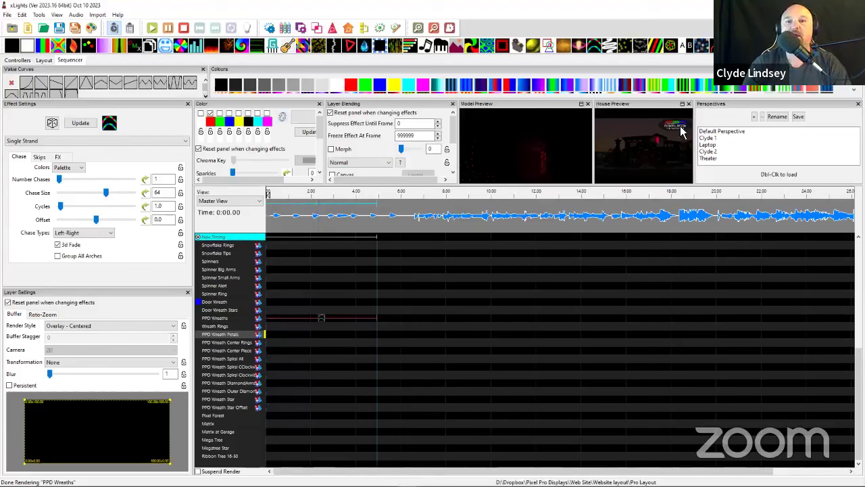
{"action": "scroll", "coordinate": [310, 278], "scroll_direction": "up", "scroll_amount": 9}
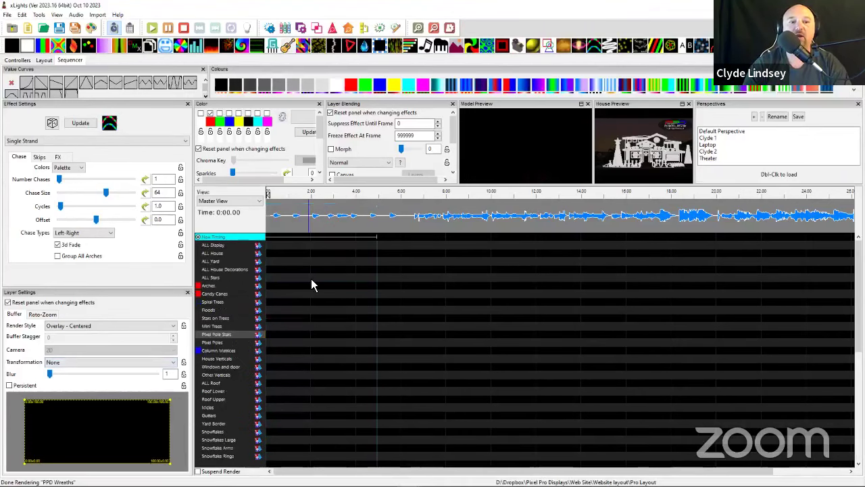
{"action": "left_click", "coordinate": [284, 246]}
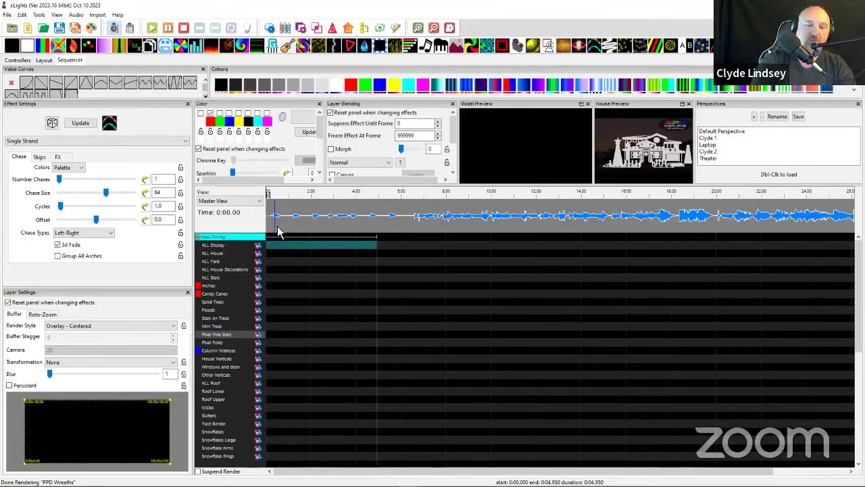
{"action": "left_click", "coordinate": [294, 245]}
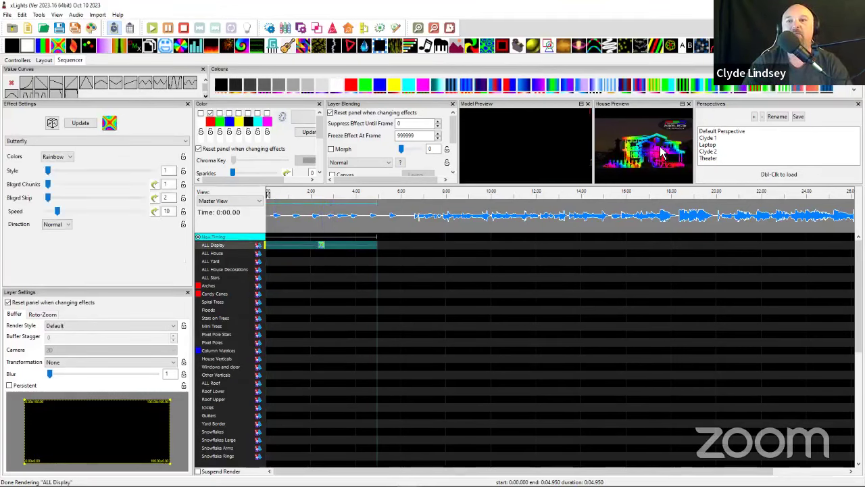
- Zoom in on the wreath in the house preview to examine how the ALL Display Butterfly effect combines with it
{"action": "scroll", "coordinate": [659, 159], "scroll_direction": "up", "scroll_amount": 5}
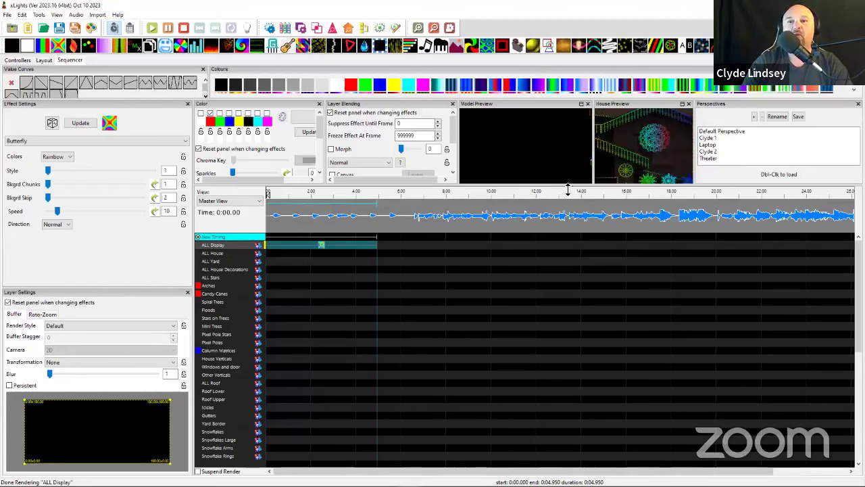
{"action": "scroll", "coordinate": [628, 160], "scroll_direction": "up", "scroll_amount": 5}
{"action": "scroll", "coordinate": [627, 152], "scroll_direction": "down", "scroll_amount": 3}
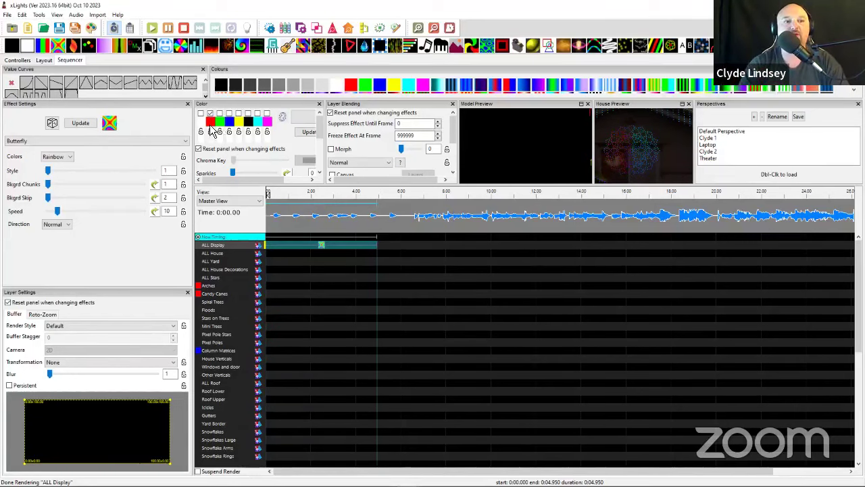
{"action": "scroll", "coordinate": [310, 382], "scroll_direction": "down", "scroll_amount": 9}
- Delete the Single Strand effect from PPD Wreaths and the Butterfly effect from ALL Display
{"action": "left_click", "coordinate": [323, 317]}
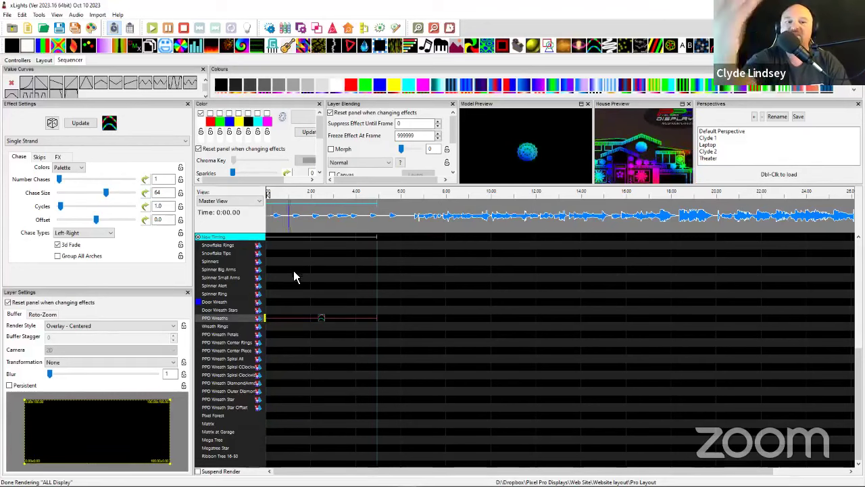
{"action": "scroll", "coordinate": [295, 275], "scroll_direction": "up", "scroll_amount": 2}
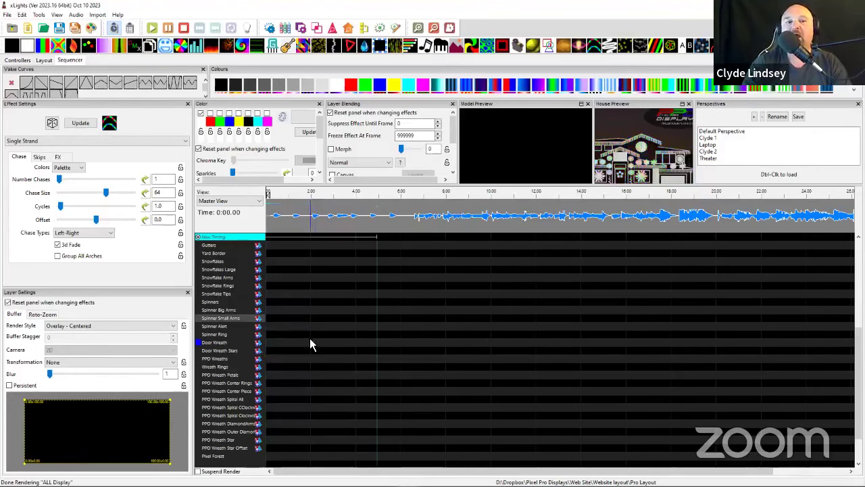
{"action": "scroll", "coordinate": [310, 338], "scroll_direction": "up", "scroll_amount": 7}
{"action": "left_click", "coordinate": [320, 248]}
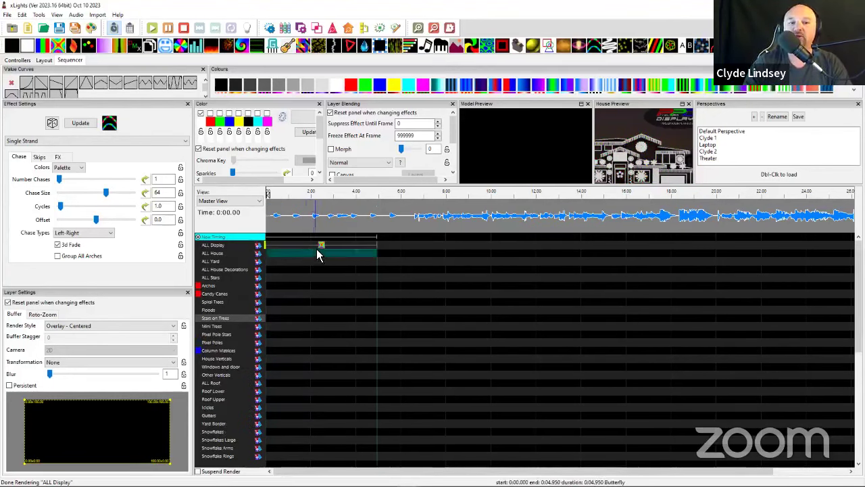
{"action": "key", "text": "Delete"}
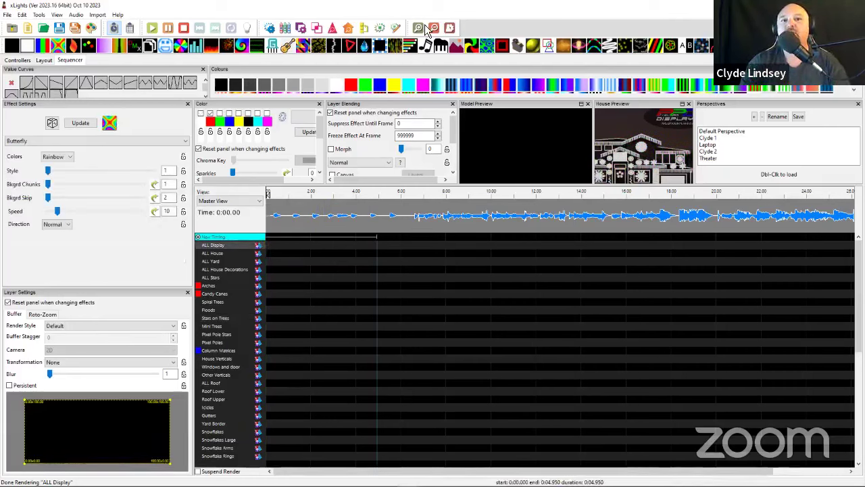
- Turn off Allow Blending Between Models in the sequence settings
{"action": "left_click", "coordinate": [448, 28]}
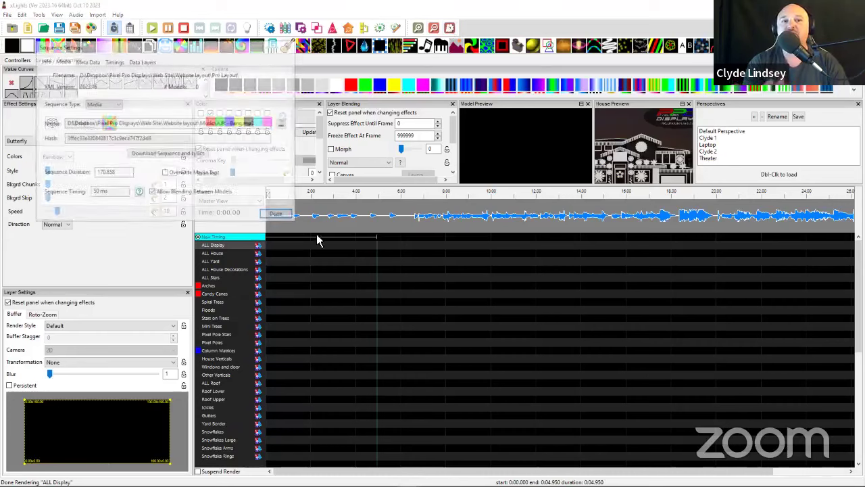
{"action": "left_click", "coordinate": [152, 193]}
{"action": "left_click", "coordinate": [283, 217]}
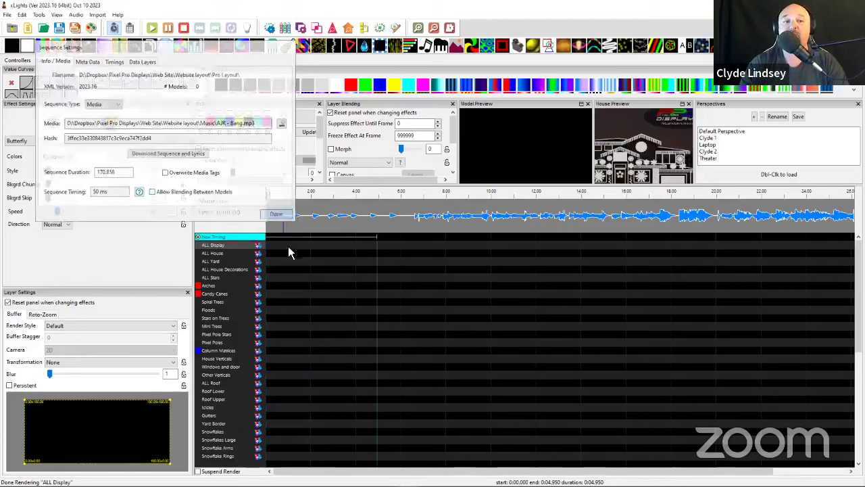
- Add a Single Strand effect using only white to the first timing interval of PPD Wreaths
{"action": "scroll", "coordinate": [291, 379], "scroll_direction": "down", "scroll_amount": 9}
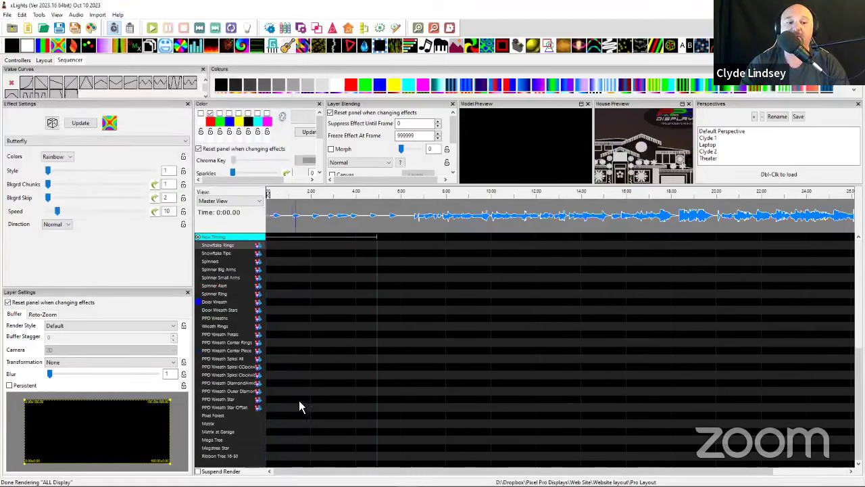
{"action": "left_click", "coordinate": [299, 400]}
{"action": "left_click", "coordinate": [301, 331]}
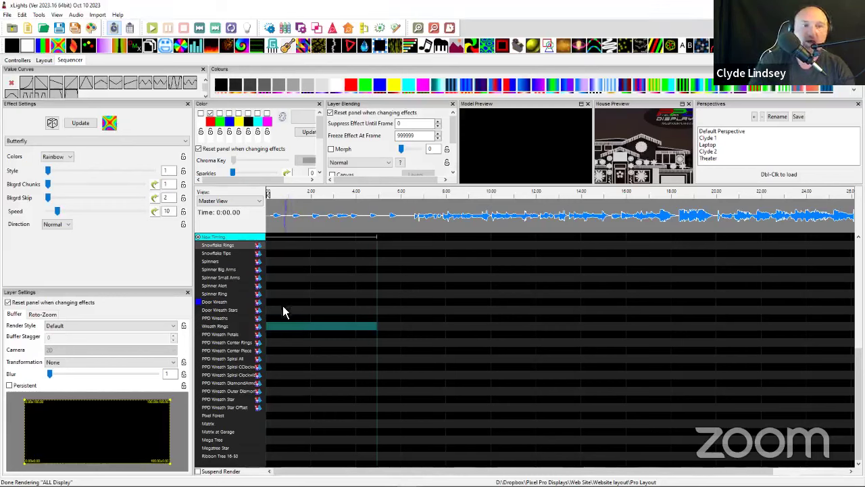
{"action": "left_click", "coordinate": [294, 318]}
{"action": "double_click", "coordinate": [293, 325]}
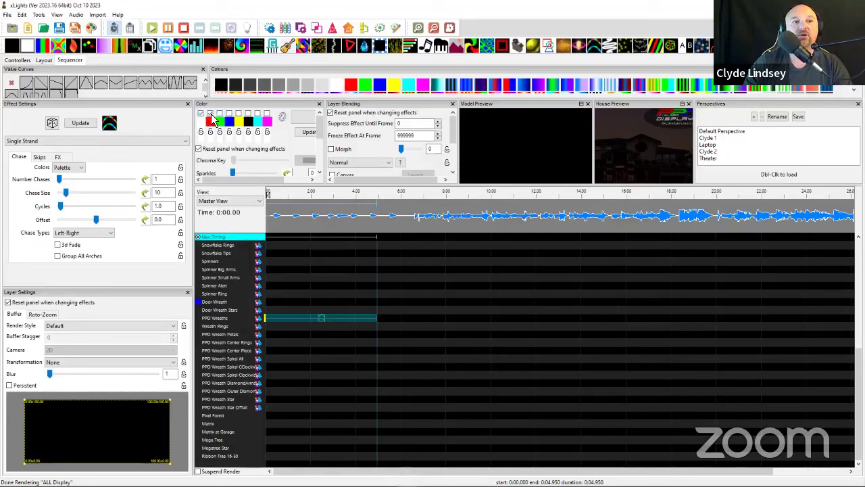
- Set the PPD Wreaths Single Strand effect to the Per Model Per Preview render style, with chase size 82 and 3d Fade on
{"action": "left_click", "coordinate": [322, 325]}
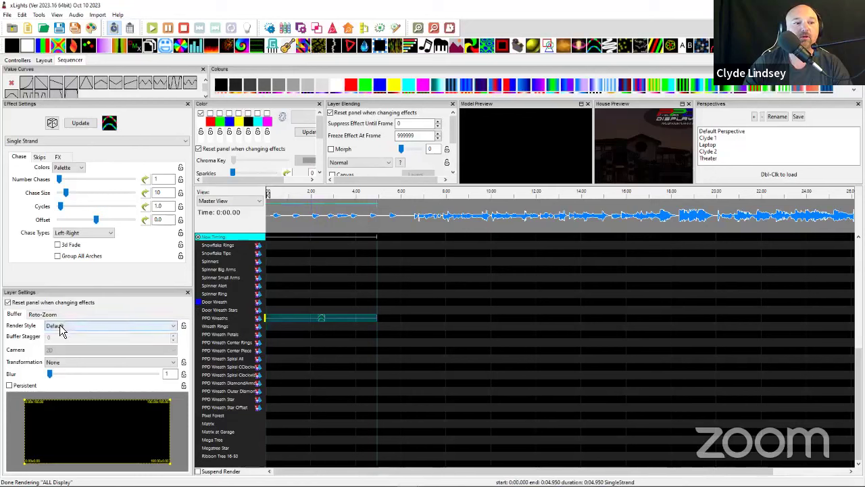
{"action": "left_click", "coordinate": [109, 325]}
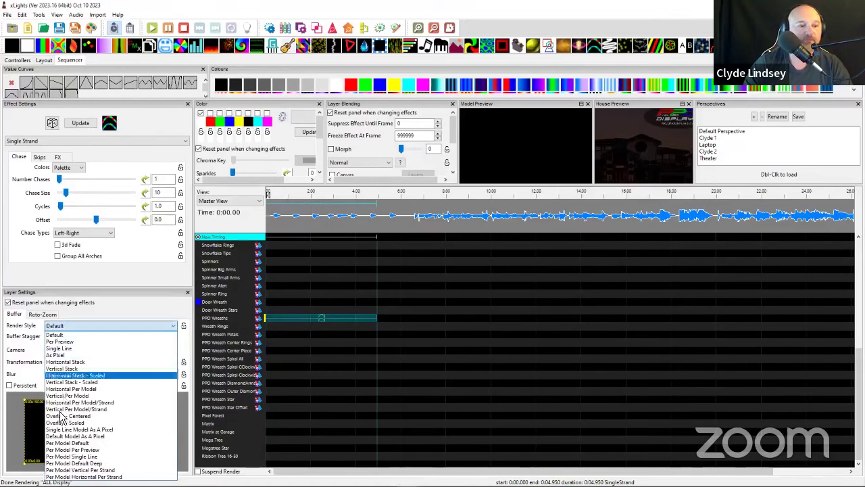
{"action": "left_click", "coordinate": [57, 451]}
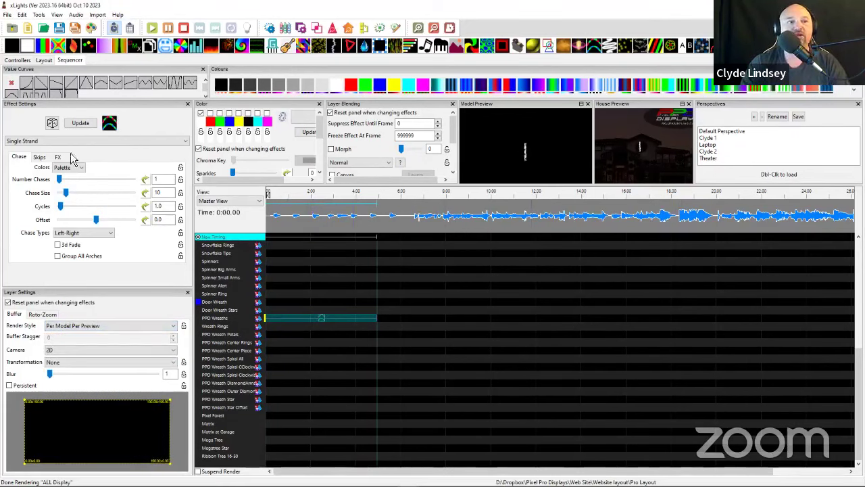
{"action": "left_click_drag", "start_coordinate": [67, 195], "coordinate": [119, 194]}
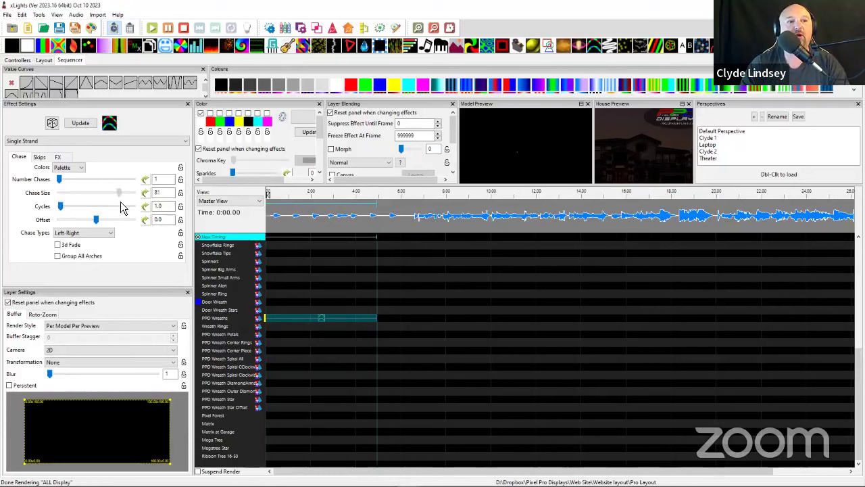
{"action": "left_click", "coordinate": [58, 245]}
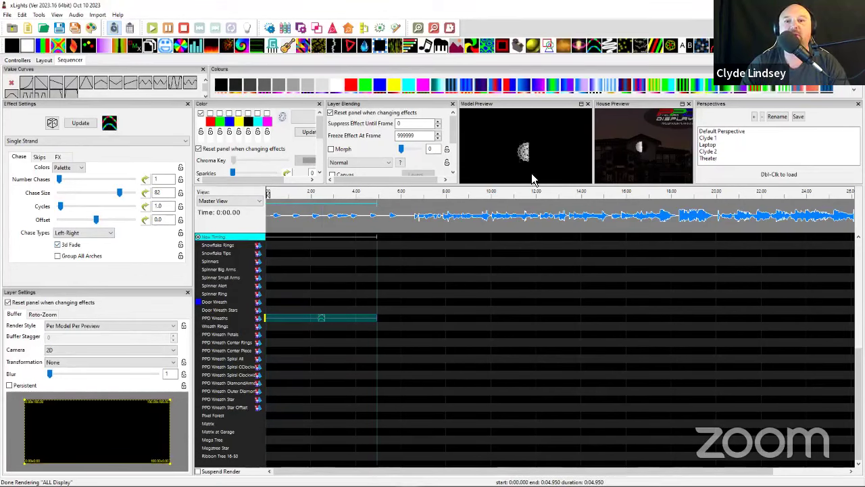
- Add a Bars effect to the first timing interval of ALL Display
{"action": "scroll", "coordinate": [423, 299], "scroll_direction": "up", "scroll_amount": 9}
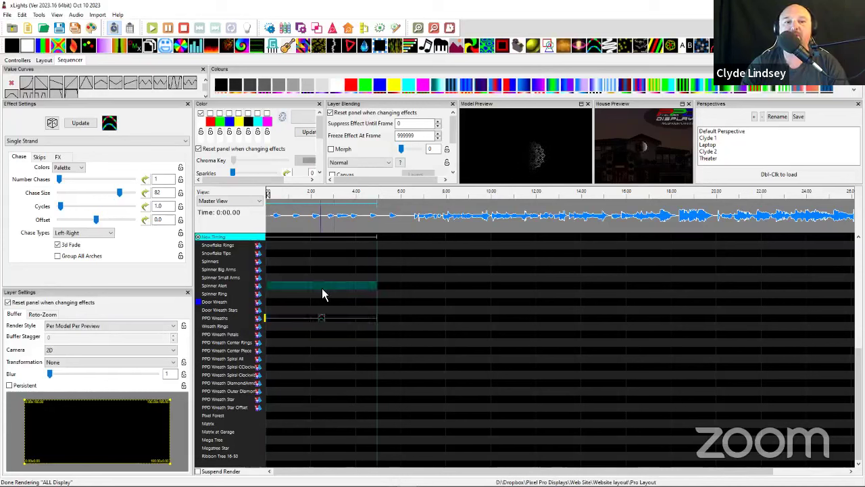
{"action": "left_click", "coordinate": [315, 250]}
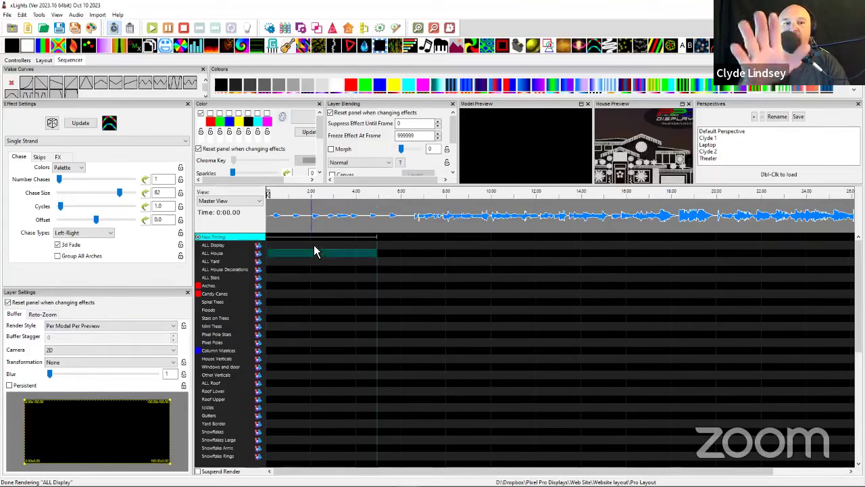
{"action": "left_click", "coordinate": [314, 245]}
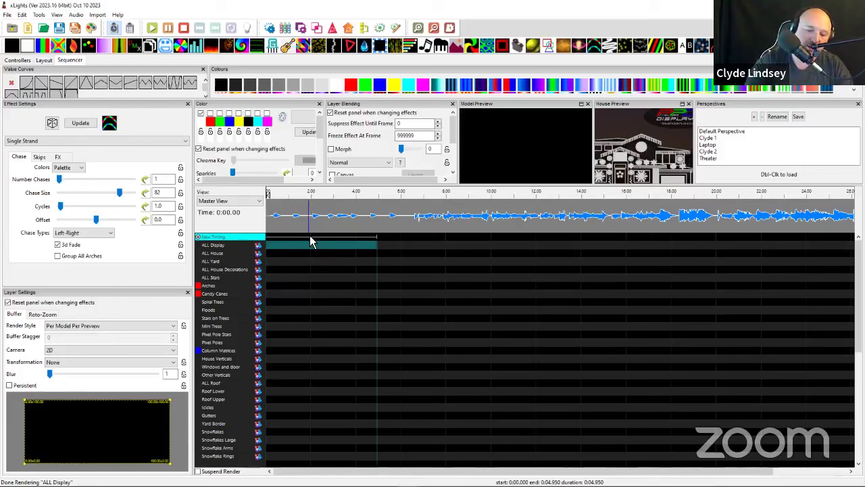
{"action": "left_click", "coordinate": [318, 244]}
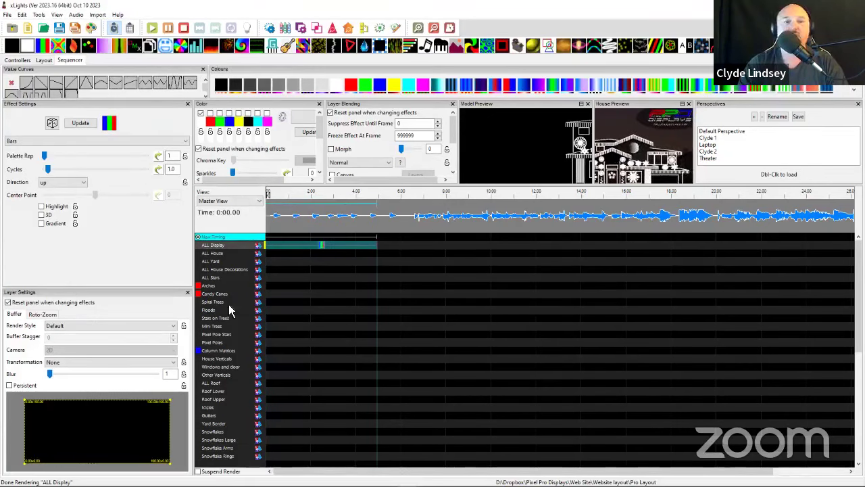
- Replace the Bars effect on ALL Display with a Butterfly effect
{"action": "left_click", "coordinate": [313, 246]}
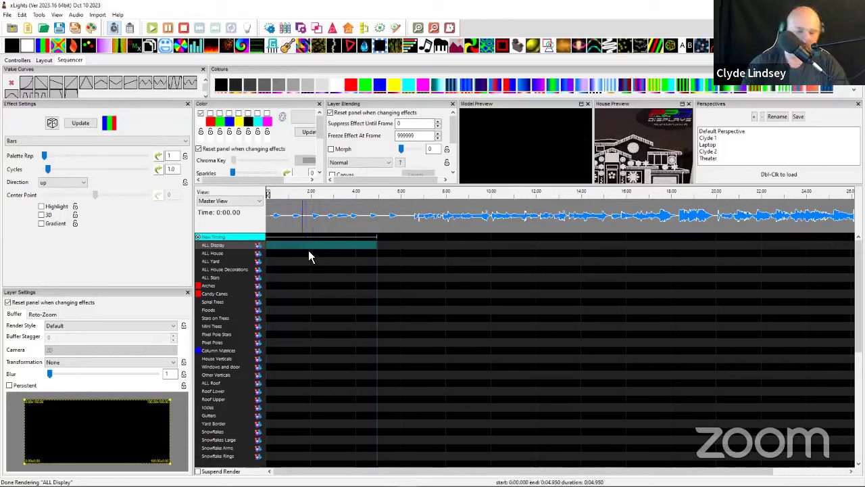
{"action": "left_click", "coordinate": [331, 245]}
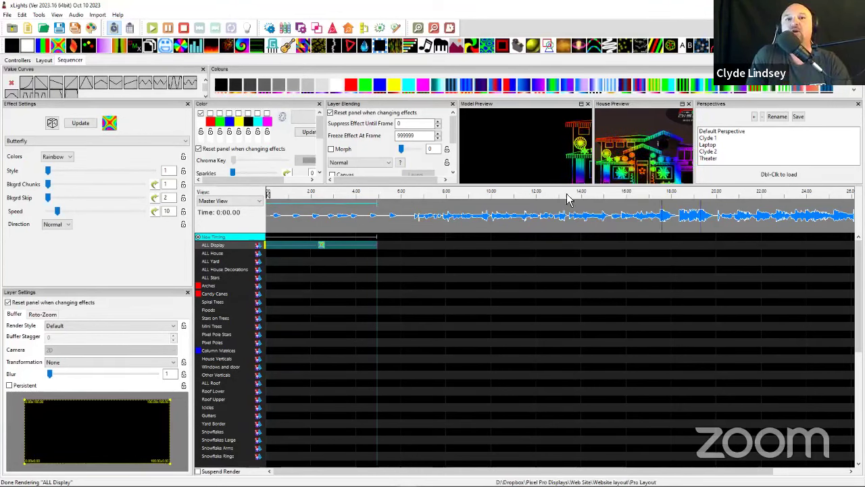
- Review the Allow Blending Between Models option in the sequence settings and preview the ALL Display Butterfly effect
{"action": "left_click", "coordinate": [449, 29]}
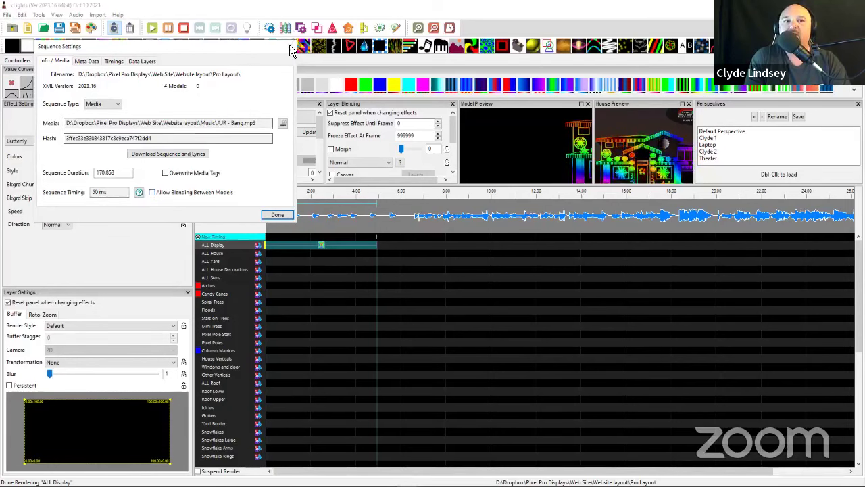
{"action": "left_click", "coordinate": [278, 215]}
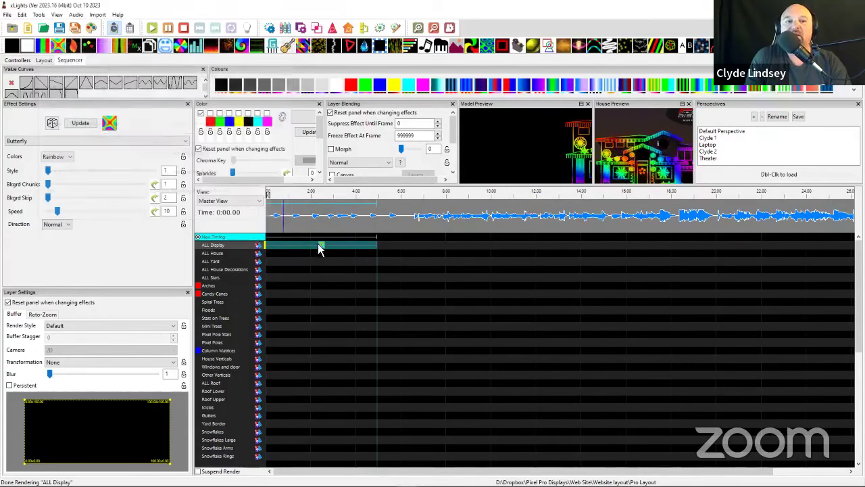
{"action": "left_click", "coordinate": [325, 248]}
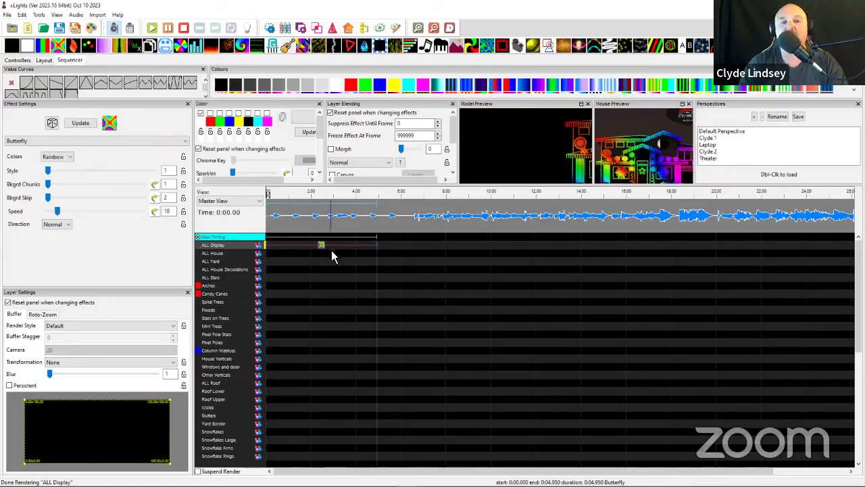
- Delete the Single Strand effect from PPD Wreaths
{"action": "scroll", "coordinate": [303, 284], "scroll_direction": "down", "scroll_amount": 2}
{"action": "scroll", "coordinate": [302, 292], "scroll_direction": "down", "scroll_amount": 7}
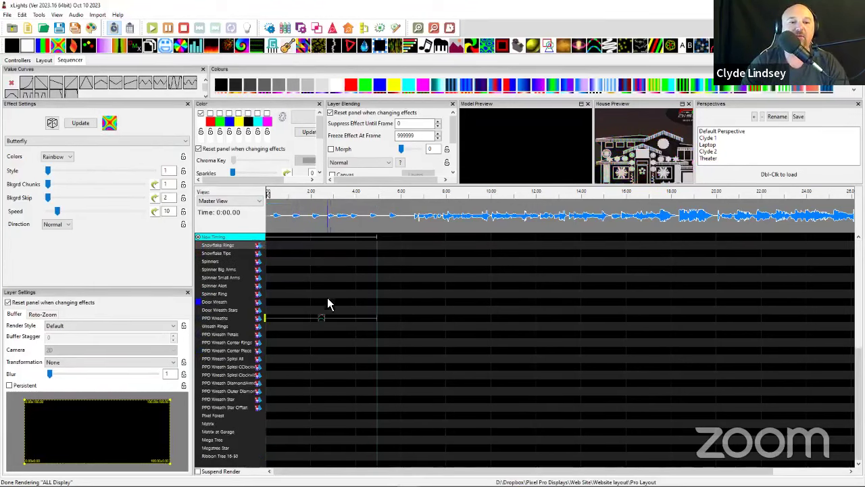
{"action": "left_click", "coordinate": [318, 320]}
{"action": "left_click_drag", "start_coordinate": [319, 320], "coordinate": [319, 303]}
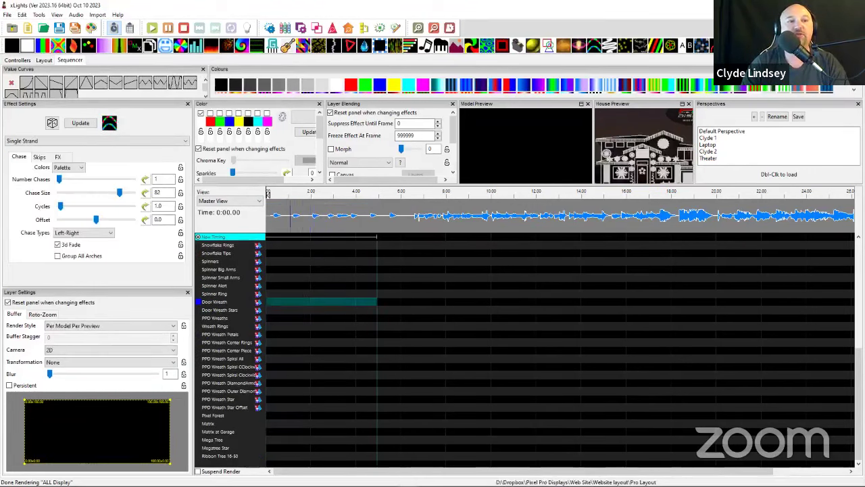
- Reopen the sequence settings and leave Allow Blending Between Models turned off
{"action": "left_click", "coordinate": [97, 14]}
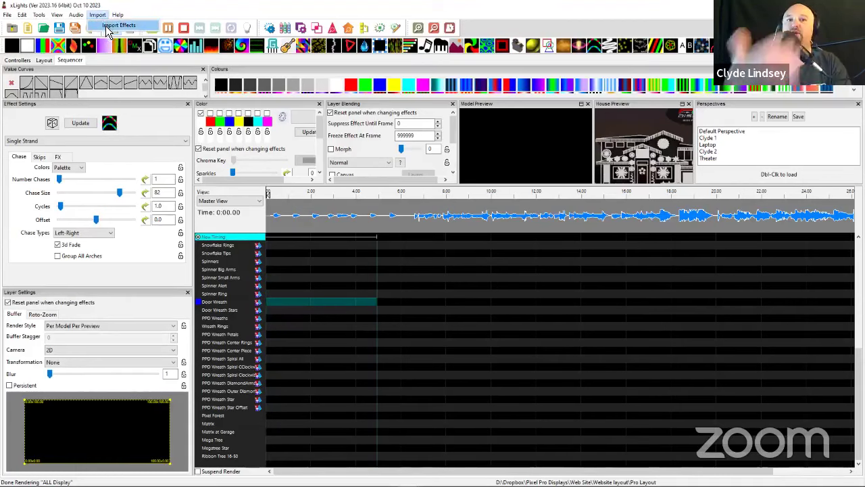
{"action": "left_click", "coordinate": [449, 30]}
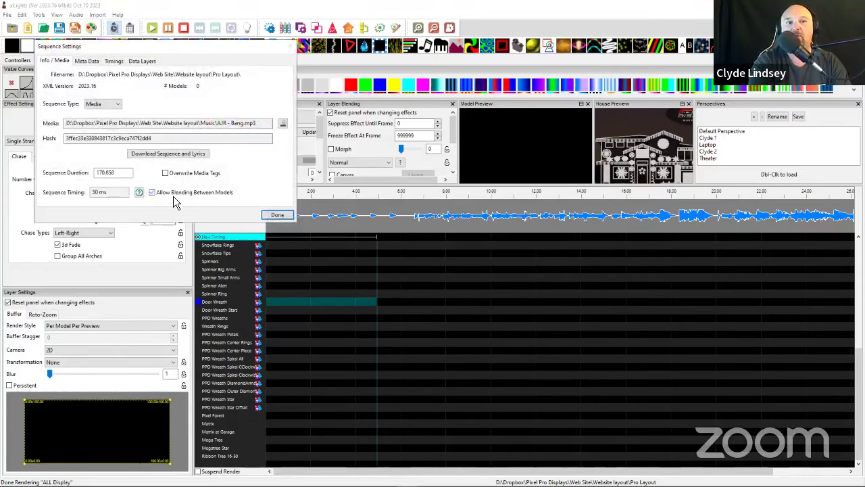
{"action": "left_click", "coordinate": [173, 196]}
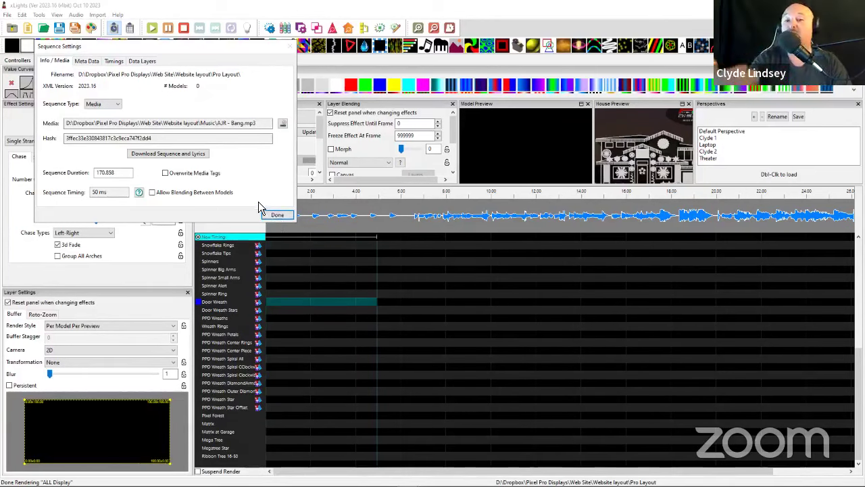
{"action": "left_click", "coordinate": [277, 216]}
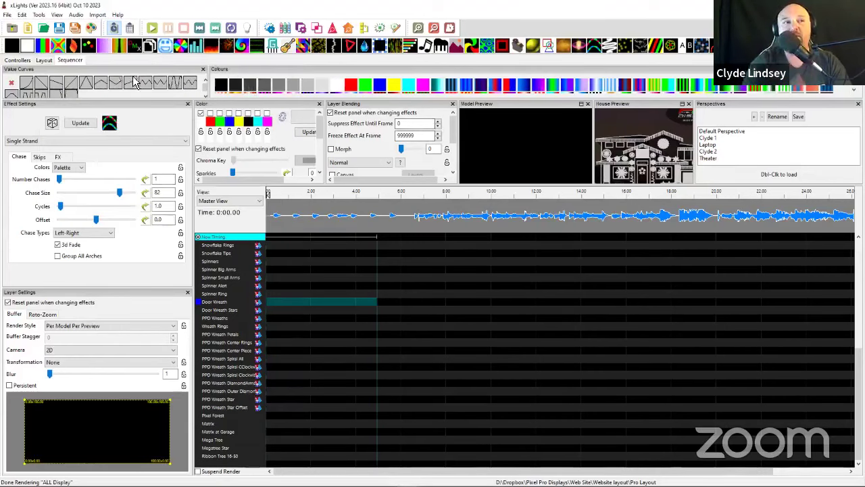
- Start an effects import and browse the Package Sequences folder for a suitable sequence package
{"action": "left_click", "coordinate": [97, 14]}
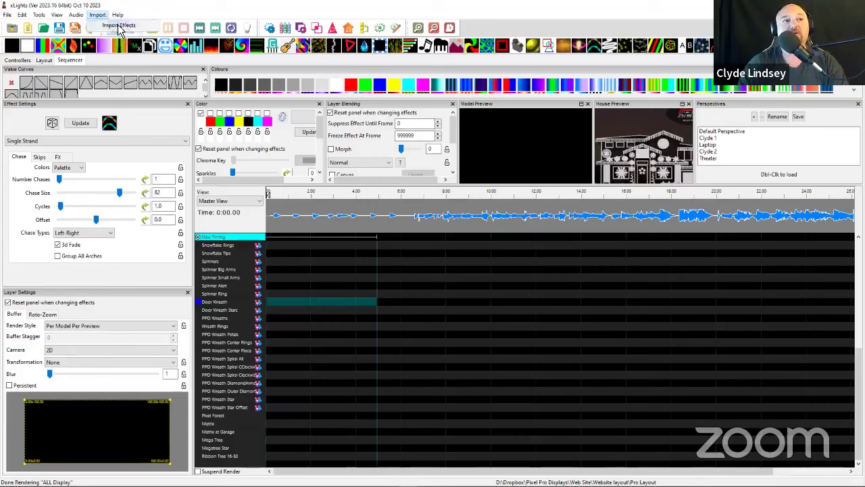
{"action": "left_click", "coordinate": [122, 24]}
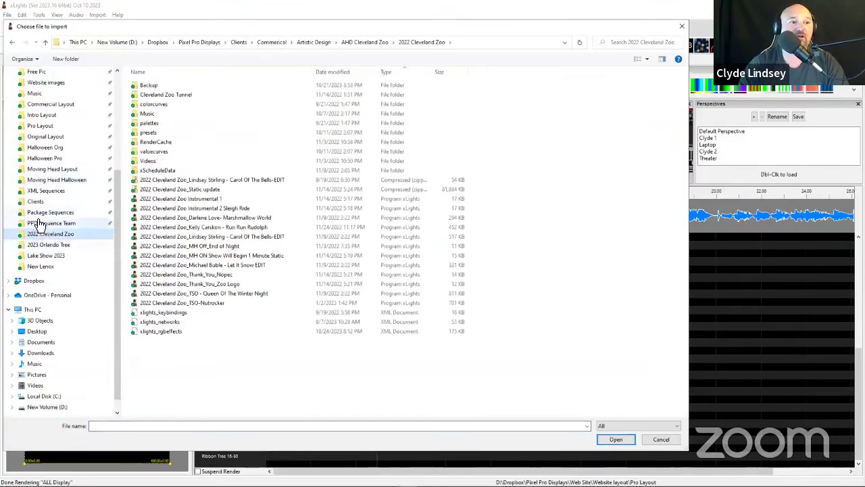
{"action": "left_click", "coordinate": [38, 214]}
{"action": "scroll", "coordinate": [149, 266], "scroll_direction": "down", "scroll_amount": 10}
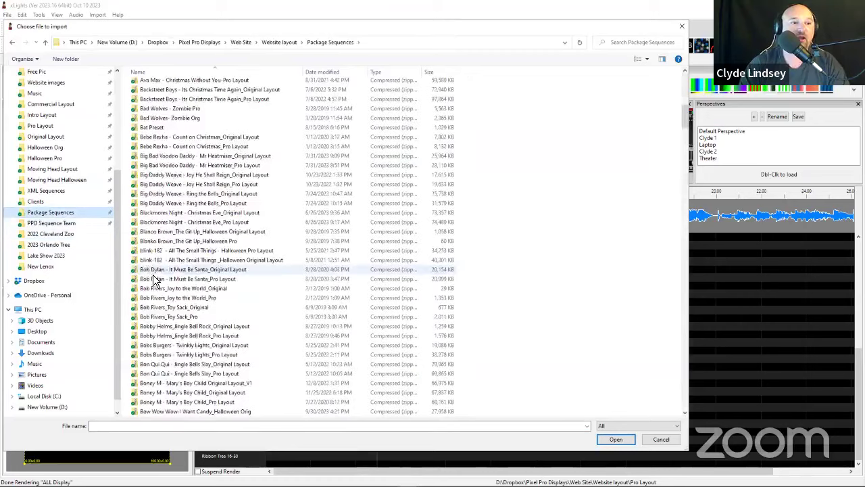
{"action": "left_click", "coordinate": [149, 269]}
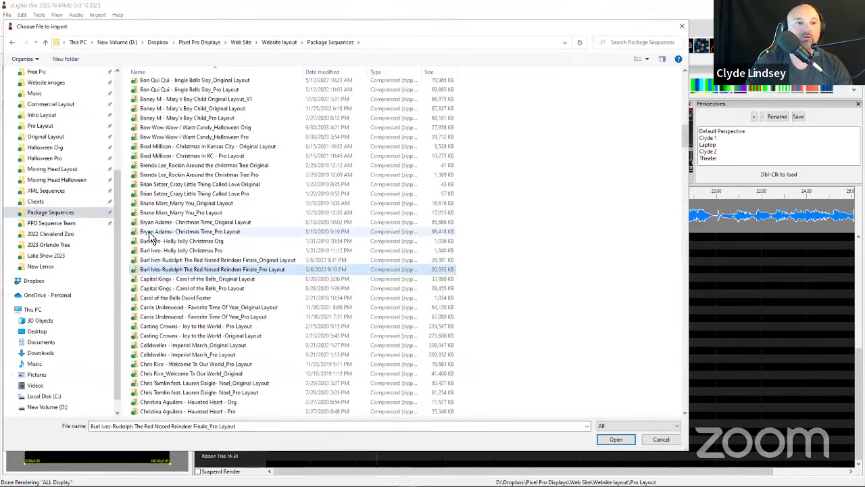
{"action": "type", "text": "el"}
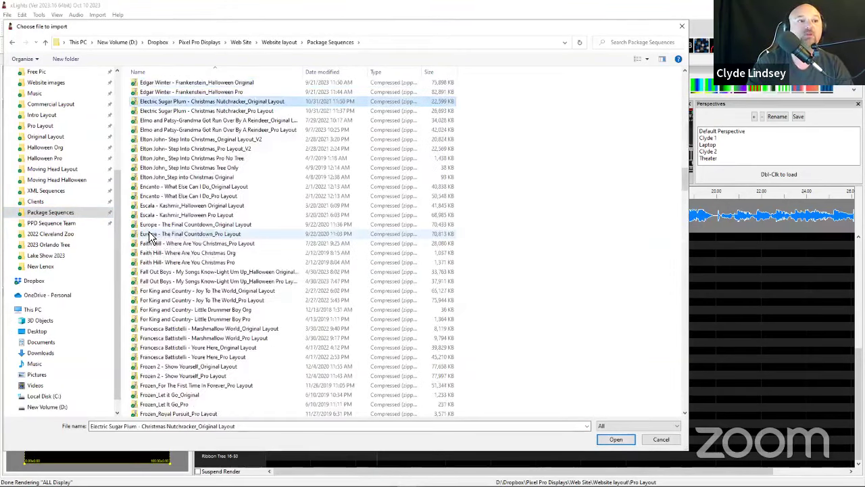
{"action": "left_click", "coordinate": [153, 217]}
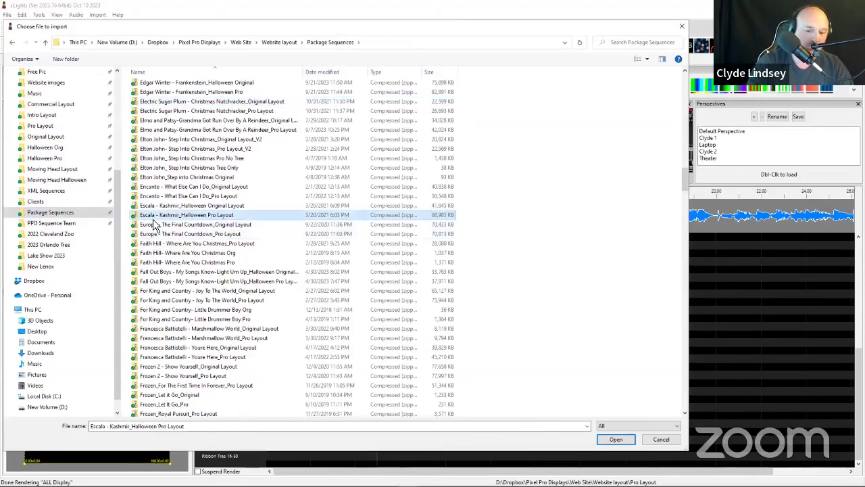
{"action": "type", "text": "el"}
{"action": "key", "text": "BackSpace"}
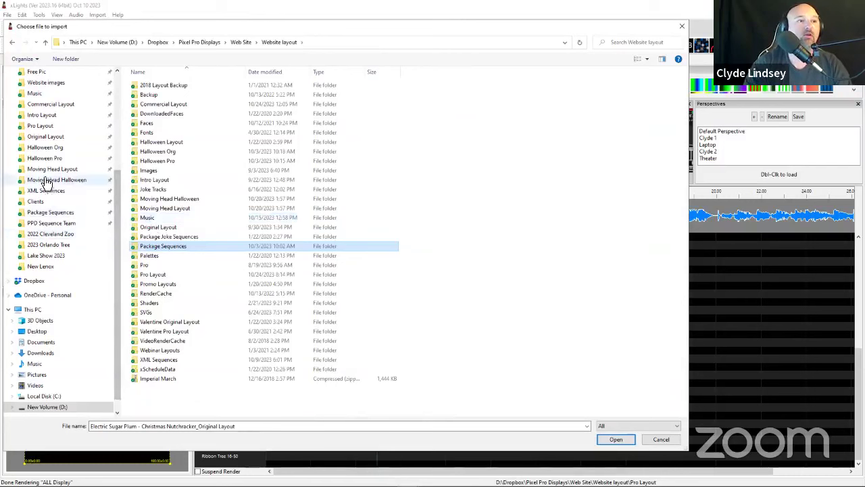
- Load Big Bad Voodoo Daddy - Mr Heatmiser_Original Layout from the Package Sequences folder for effect import
{"action": "left_click", "coordinate": [37, 214]}
{"action": "left_click", "coordinate": [242, 255]}
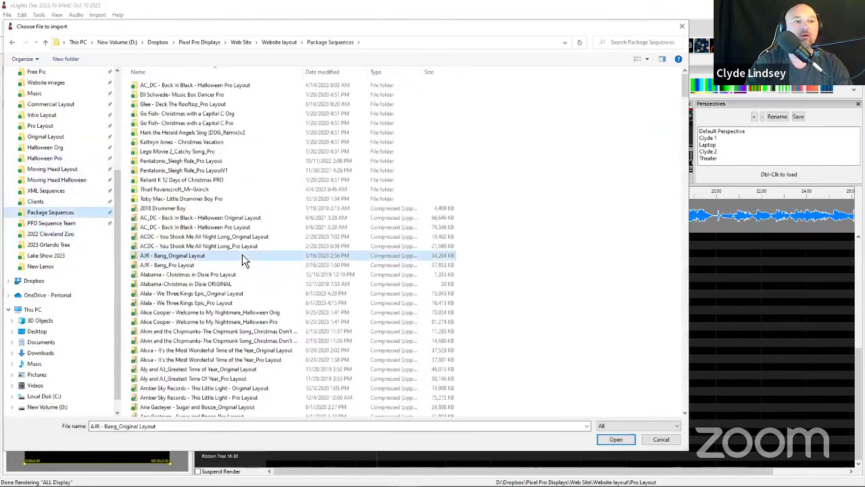
{"action": "type", "text": "p"}
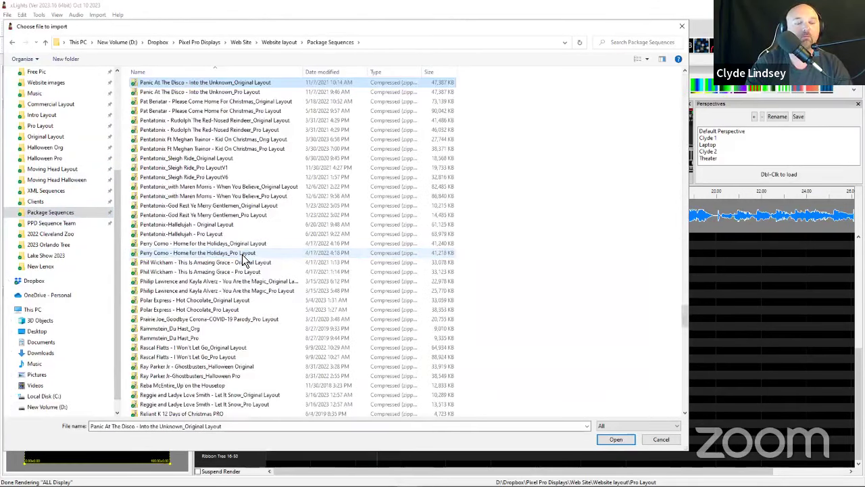
{"action": "type", "text": "bl"}
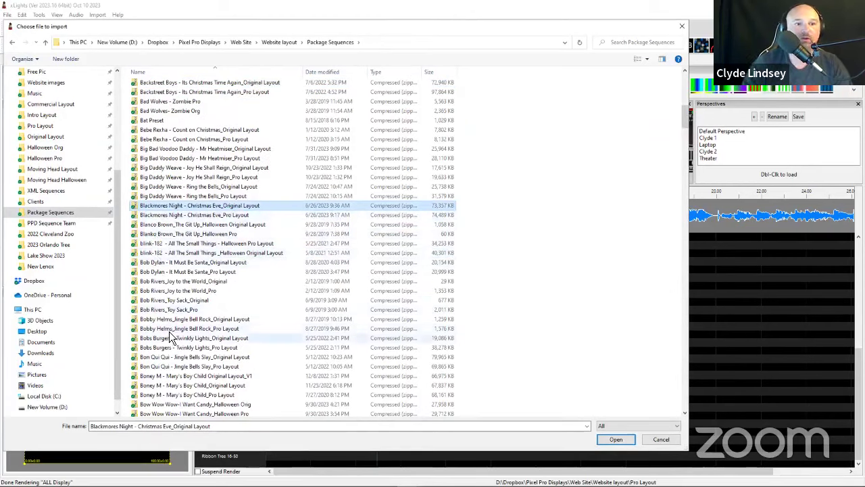
{"action": "left_click", "coordinate": [173, 149]}
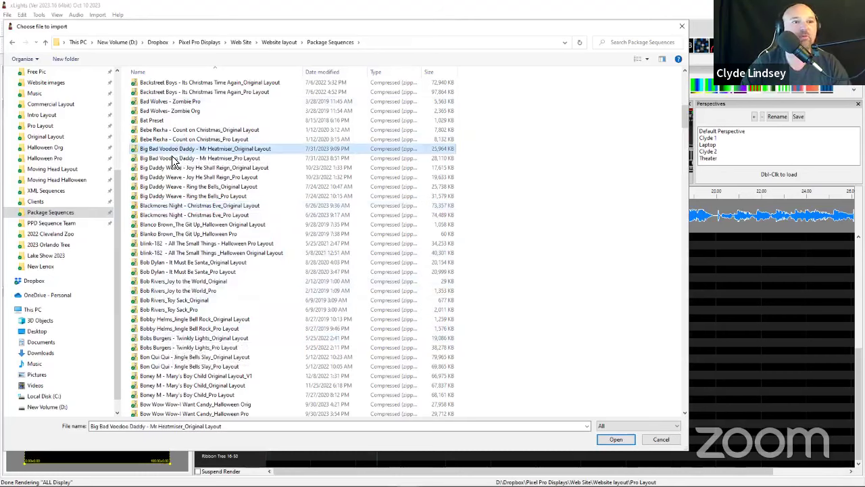
{"action": "key", "text": "Return"}
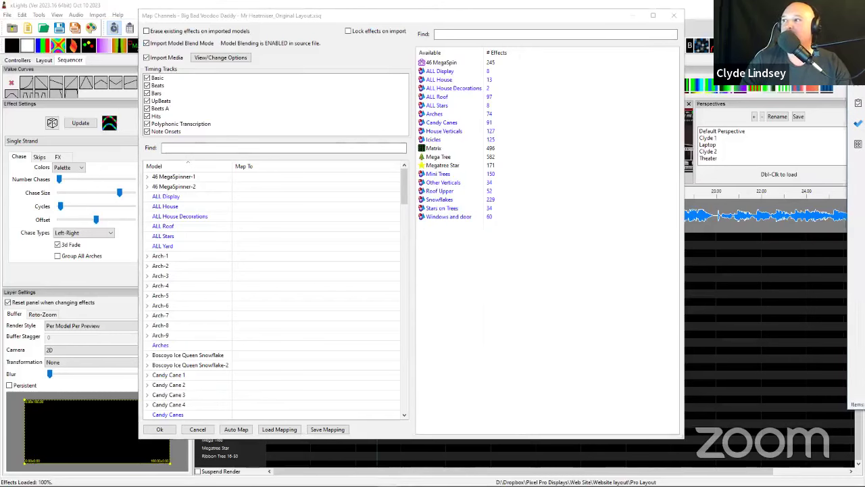
- Review the Import Model Blend Mode option in the channel mapping, then close the mapping without importing
{"action": "left_click", "coordinate": [387, 193]}
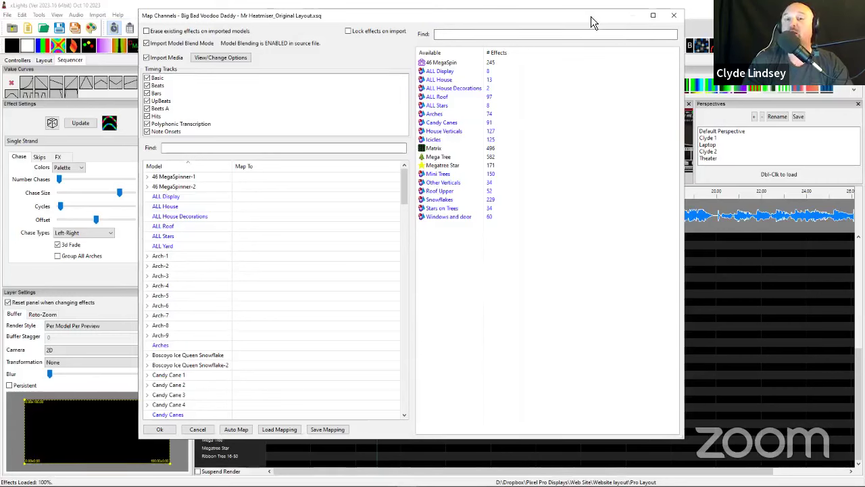
{"action": "left_click", "coordinate": [674, 20]}
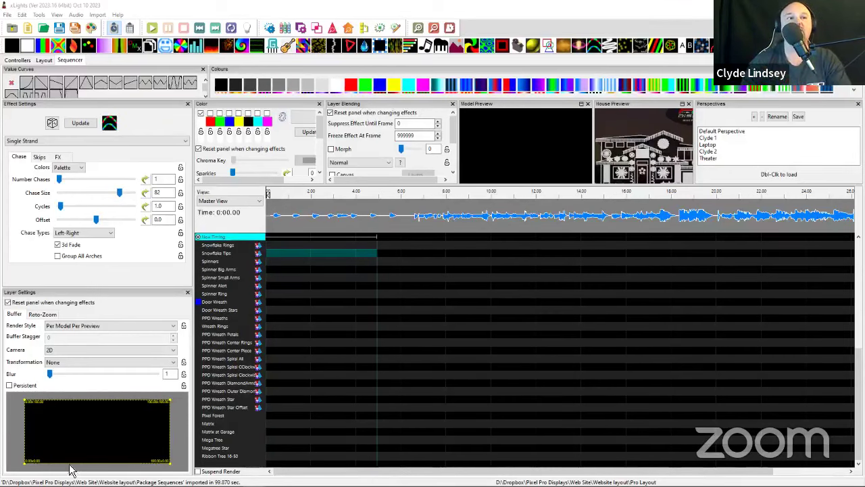
- Switch to the layout, enlarge the model list and highlight the groups Candy Canes, Column Matrices, Door Wreath, Door Wreath Stars, Floods and Icicles
{"action": "left_click", "coordinate": [42, 60]}
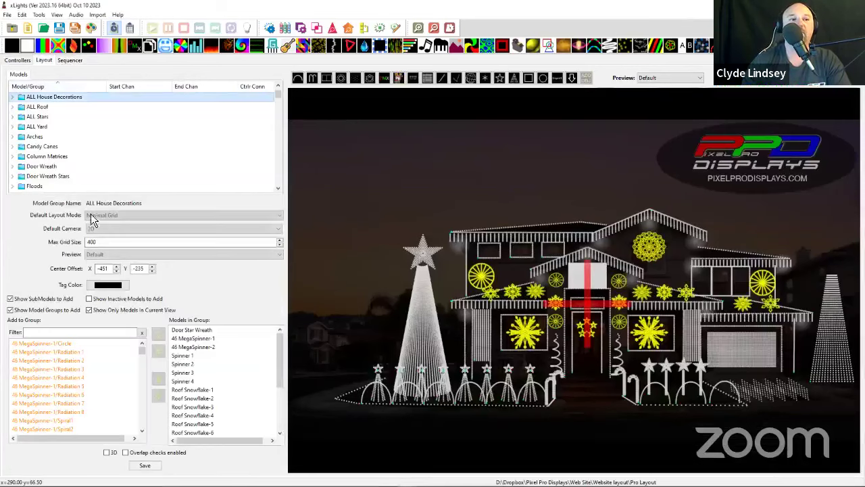
{"action": "left_click_drag", "start_coordinate": [88, 233], "coordinate": [89, 283]}
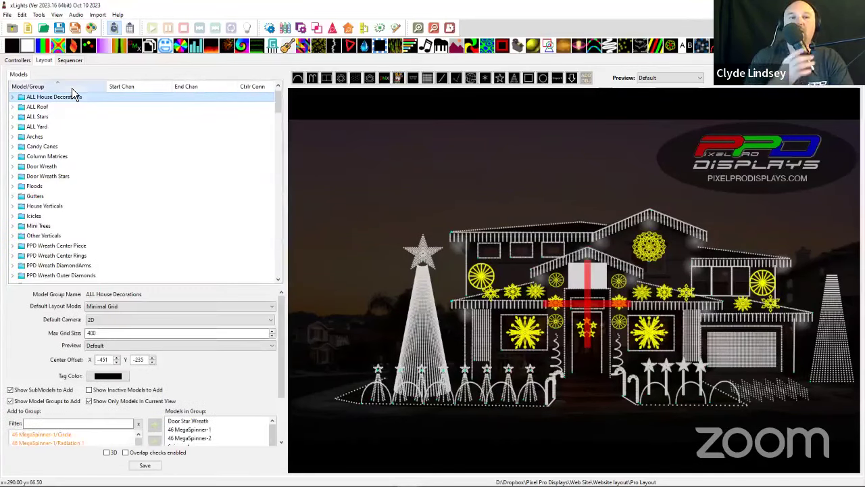
{"action": "left_click", "coordinate": [57, 146]}
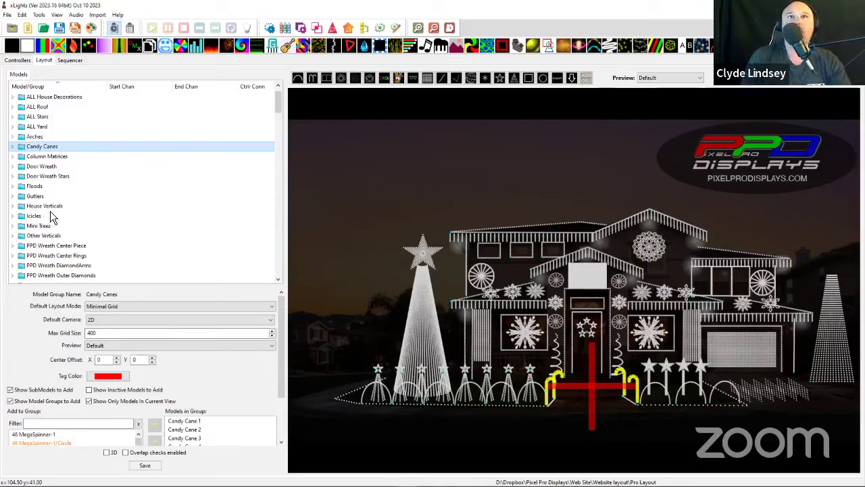
{"action": "left_click", "coordinate": [41, 157]}
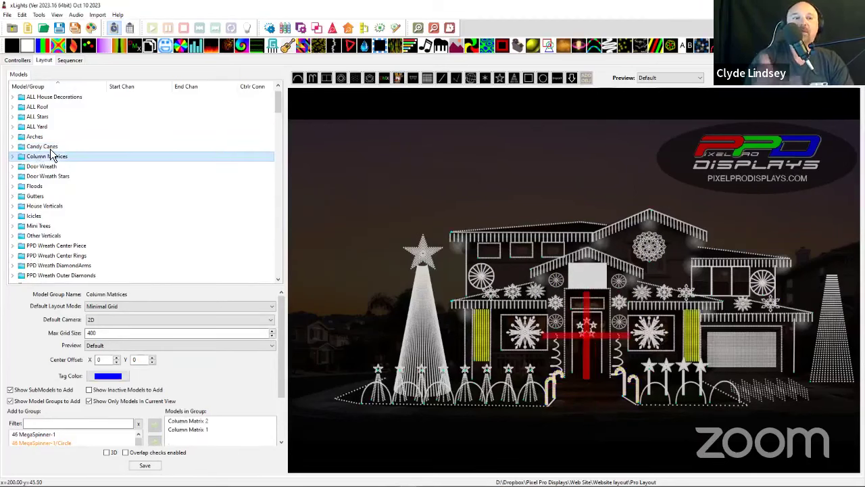
{"action": "key", "text": "Down"}
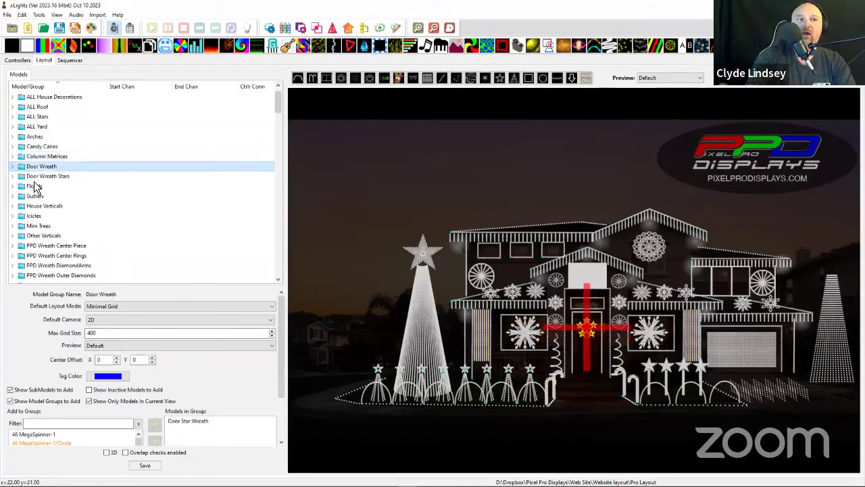
{"action": "key", "text": "Down"}
{"action": "key", "text": "Down"}
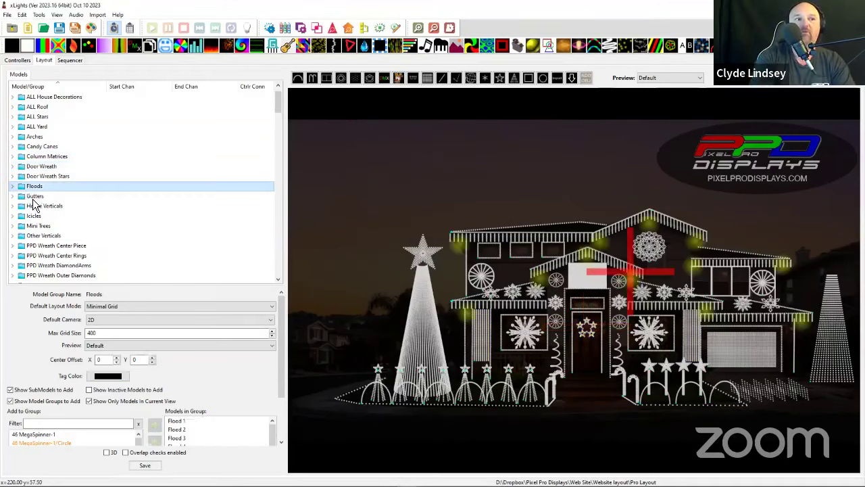
{"action": "left_click", "coordinate": [34, 217]}
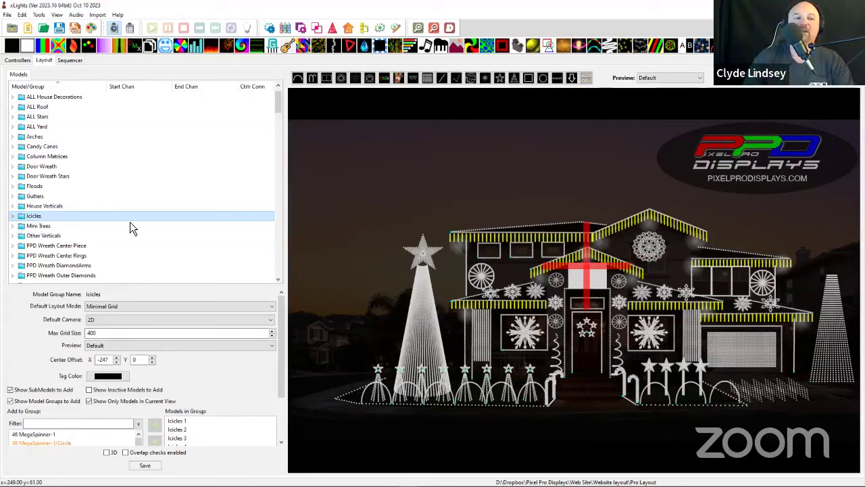
- Highlight the Door Wreath, Other Verticals and PPD Wreath Star Offset groups on the house
{"action": "left_click", "coordinate": [74, 168]}
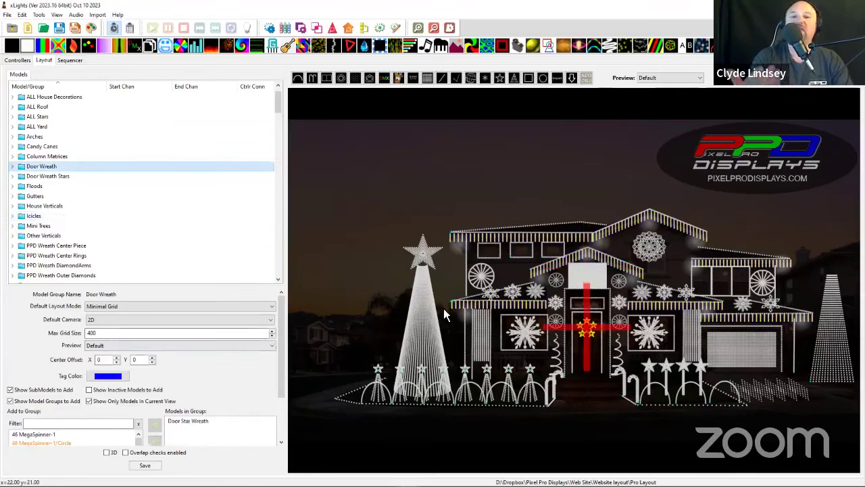
{"action": "left_click", "coordinate": [65, 237]}
{"action": "scroll", "coordinate": [71, 203], "scroll_direction": "down", "scroll_amount": 6}
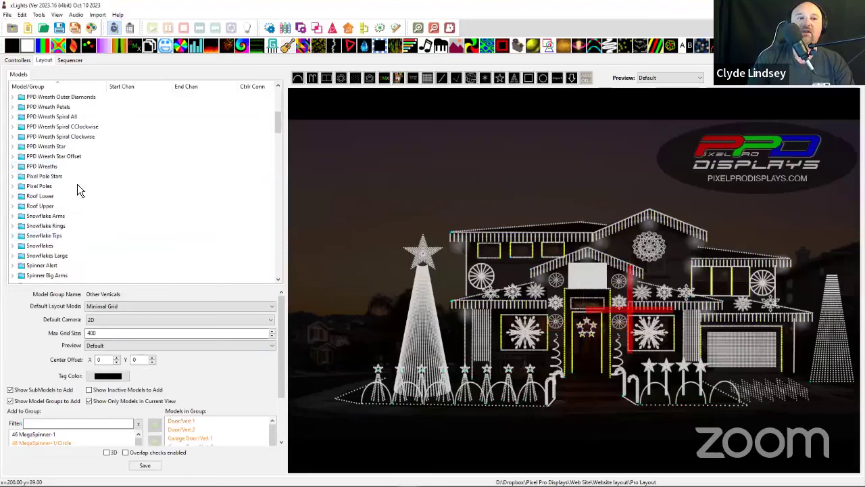
{"action": "left_click", "coordinate": [74, 156]}
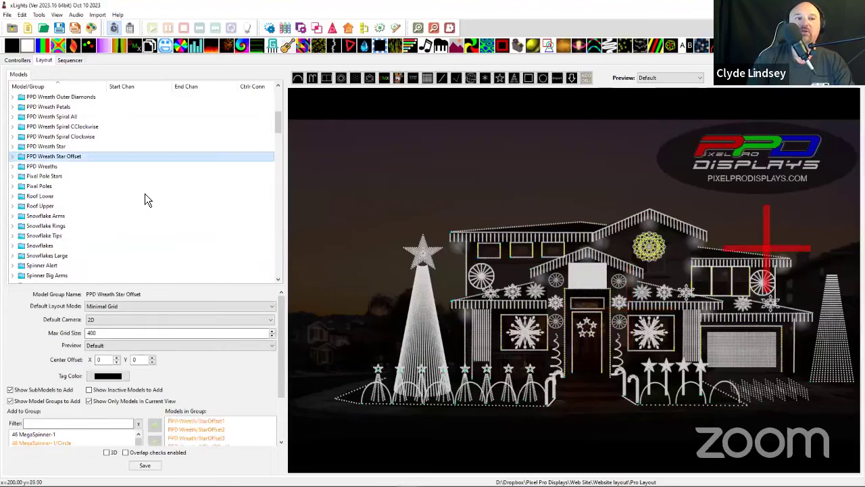
- Select the PPD Wreaths group and examine where its member wreaths sit on and beside the house
{"action": "left_click", "coordinate": [42, 169]}
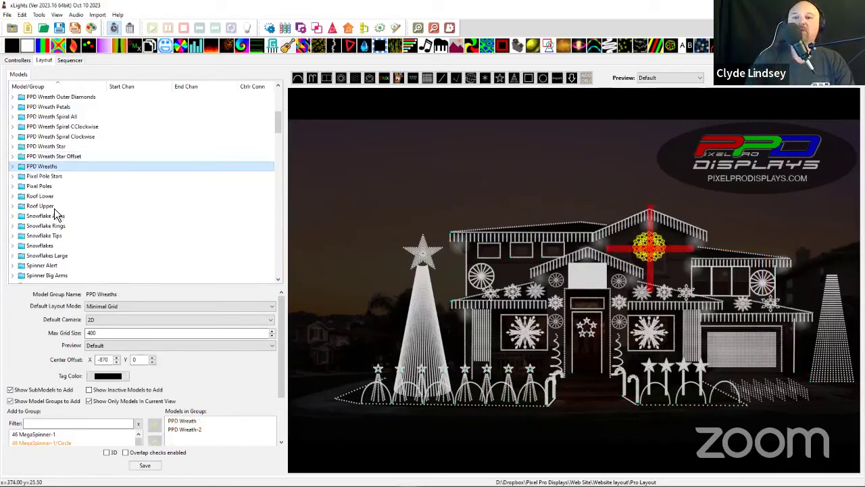
{"action": "scroll", "coordinate": [690, 313], "scroll_direction": "down", "scroll_amount": 4}
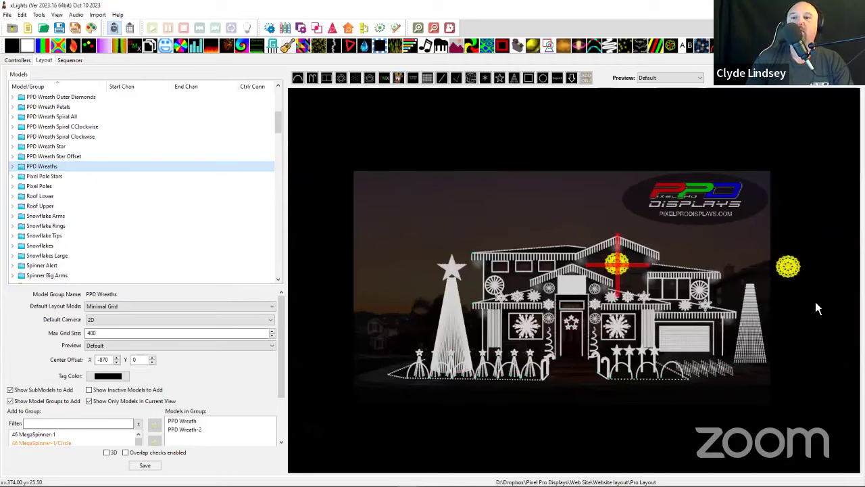
{"action": "scroll", "coordinate": [815, 302], "scroll_direction": "up", "scroll_amount": 4}
{"action": "scroll", "coordinate": [527, 269], "scroll_direction": "up", "scroll_amount": 3}
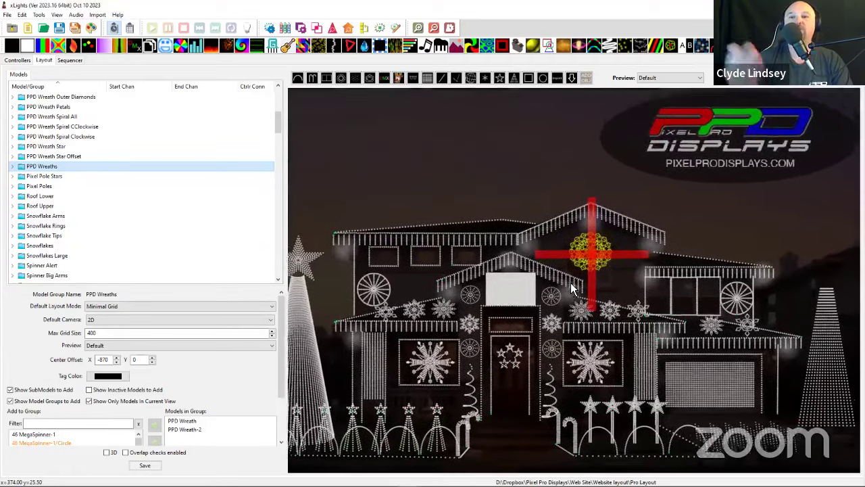
{"action": "scroll", "coordinate": [566, 289], "scroll_direction": "down", "scroll_amount": 3}
{"action": "scroll", "coordinate": [566, 290], "scroll_direction": "up", "scroll_amount": 3}
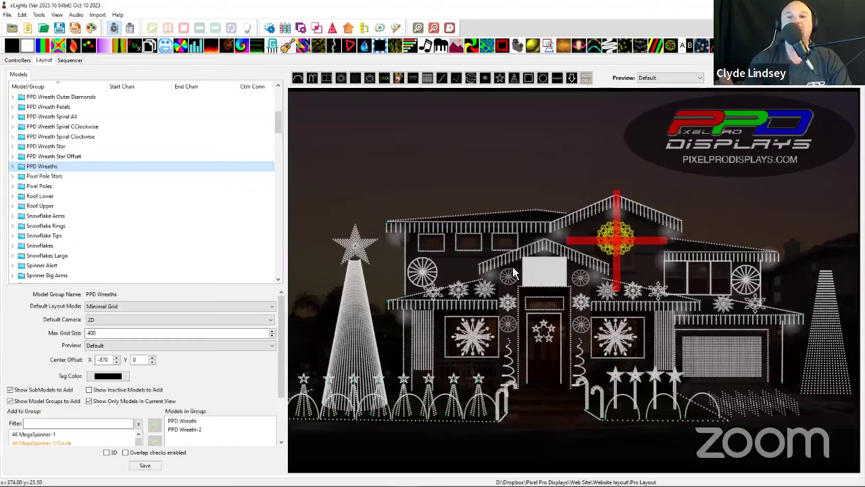
{"action": "scroll", "coordinate": [618, 287], "scroll_direction": "down", "scroll_amount": 2}
{"action": "scroll", "coordinate": [782, 250], "scroll_direction": "up", "scroll_amount": 1}
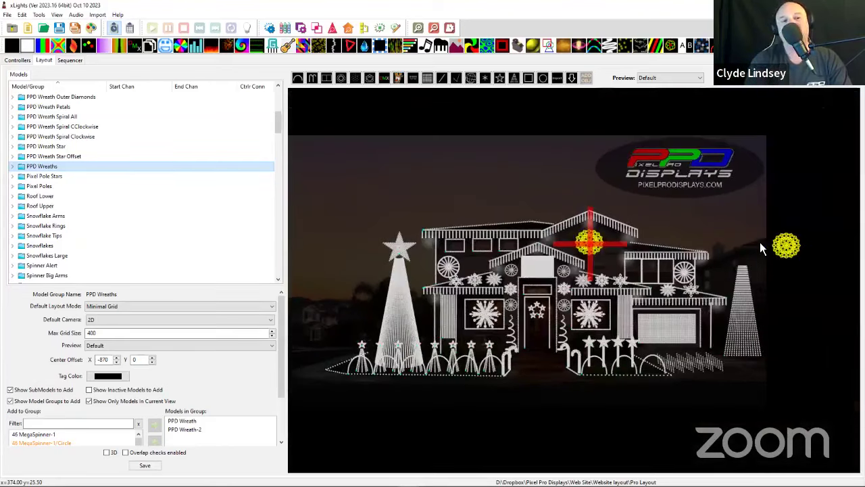
- Highlight the Roof Lower group and the ALL Roof group to compare the roof models each contains
{"action": "left_click", "coordinate": [68, 195]}
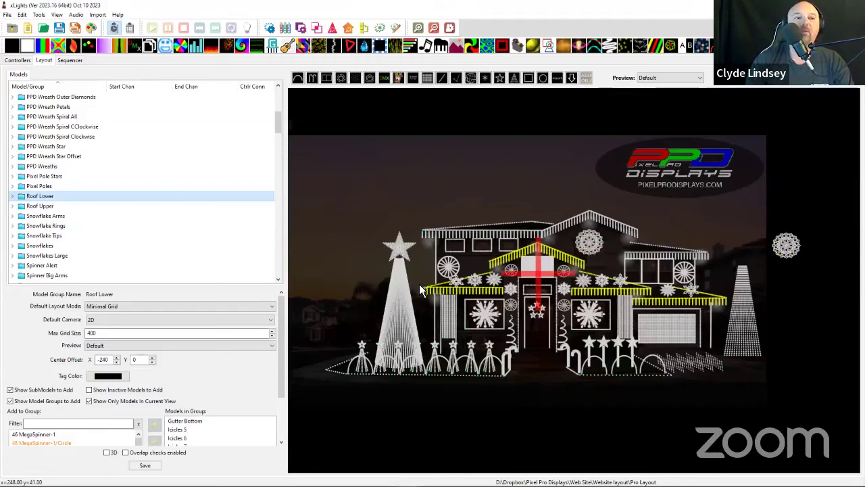
{"action": "scroll", "coordinate": [400, 278], "scroll_direction": "up", "scroll_amount": 2}
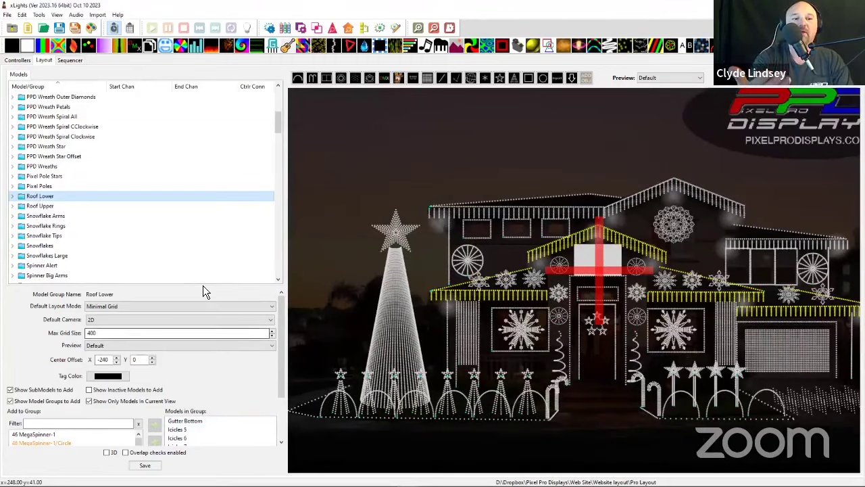
{"action": "left_click_drag", "start_coordinate": [200, 286], "coordinate": [199, 242]}
{"action": "scroll", "coordinate": [175, 137], "scroll_direction": "up", "scroll_amount": 12}
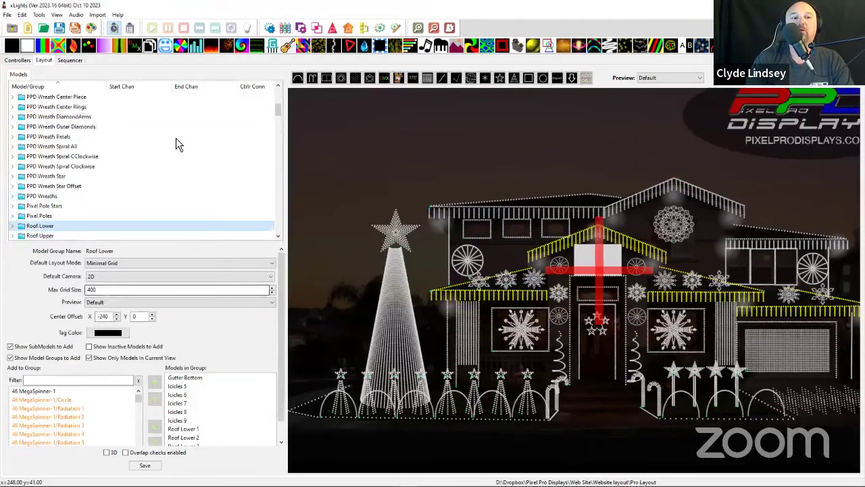
{"action": "left_click", "coordinate": [37, 127]}
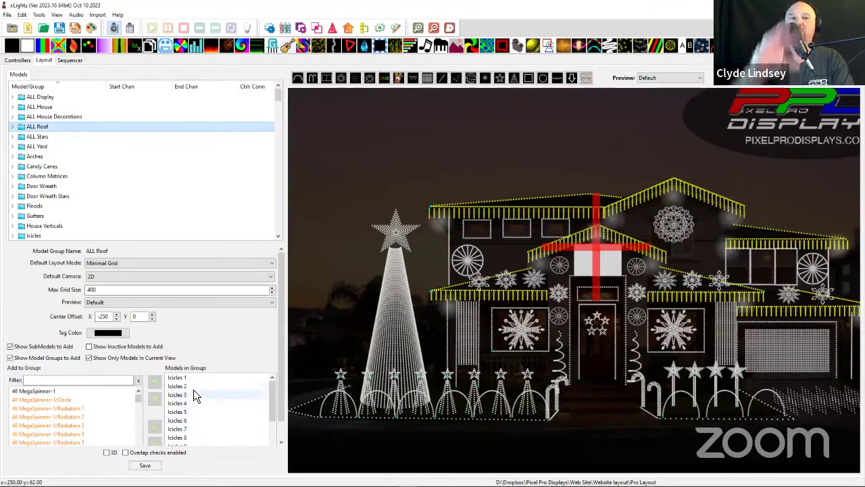
- Select the Icicles 1 model on the upper roof and examine which model groups it belongs to
{"action": "left_click", "coordinate": [481, 214]}
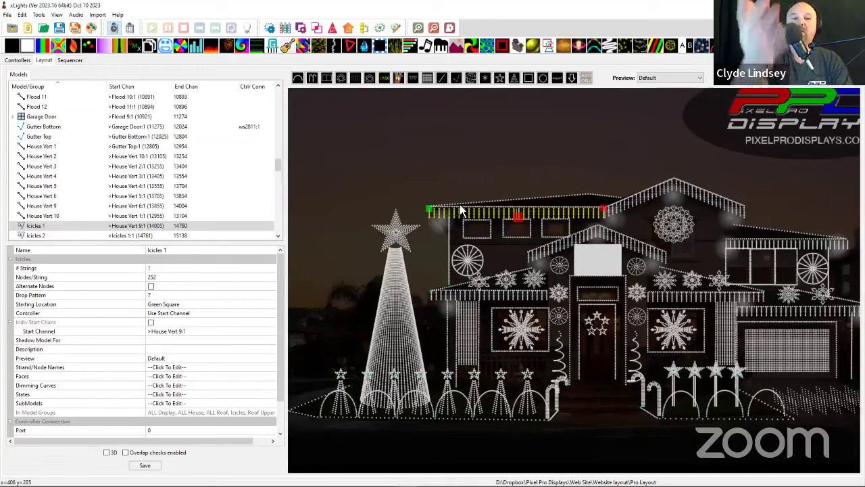
{"action": "scroll", "coordinate": [212, 357], "scroll_direction": "down", "scroll_amount": 2}
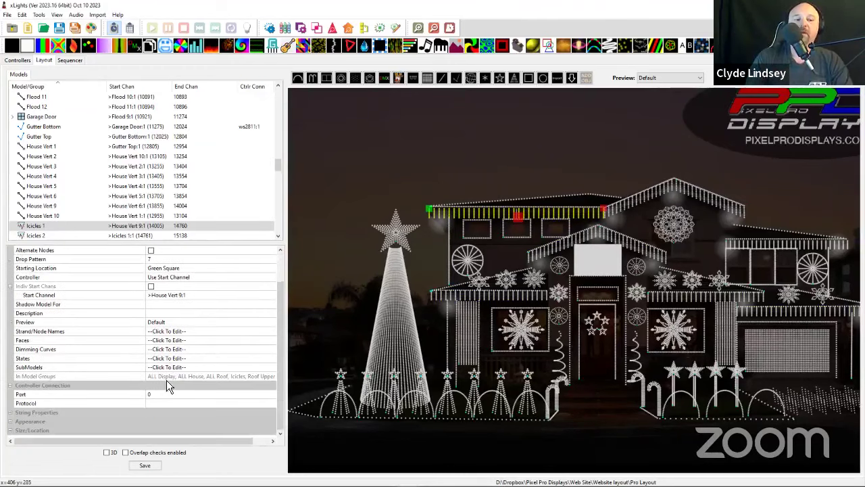
- Review which model groups contain Icicles 1 and examine the order of the house and roof groups in the sequencer's Master View
{"action": "left_click", "coordinate": [36, 226]}
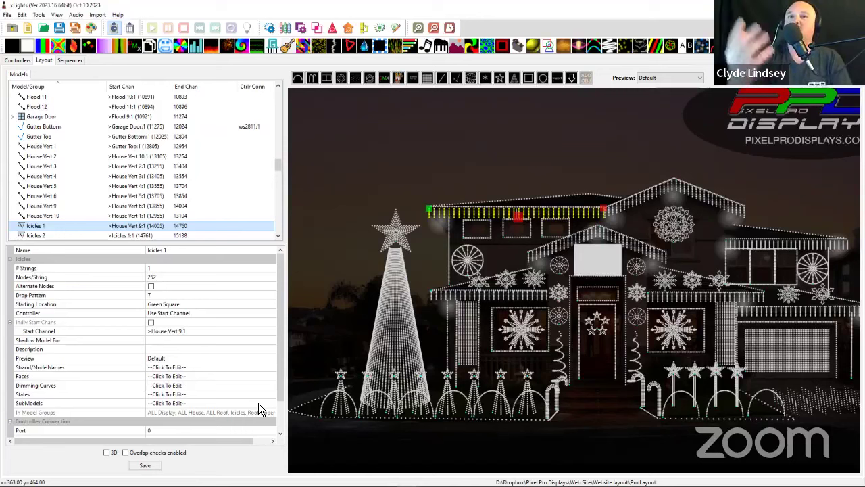
{"action": "left_click", "coordinate": [210, 413]}
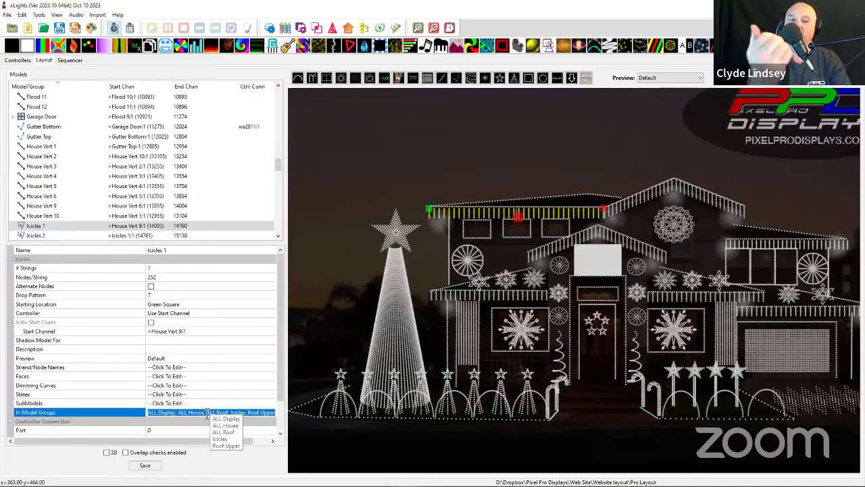
{"action": "left_click", "coordinate": [69, 60]}
{"action": "scroll", "coordinate": [282, 320], "scroll_direction": "up", "scroll_amount": 5}
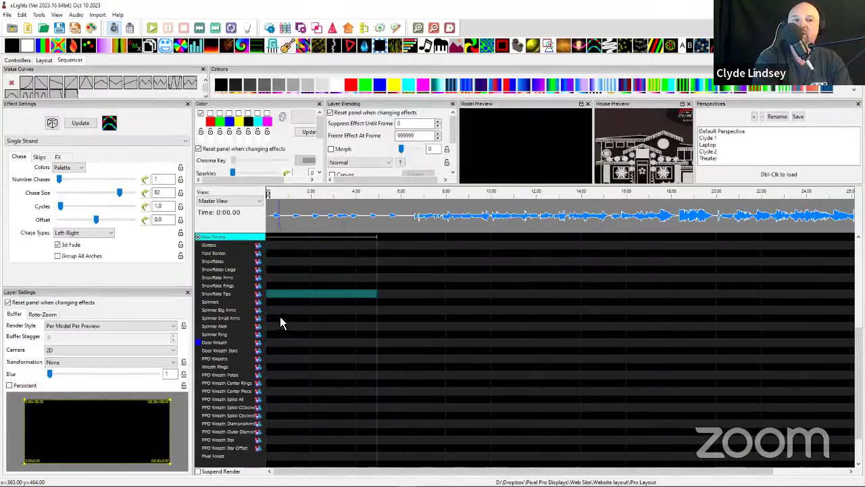
{"action": "left_click_drag", "start_coordinate": [305, 365], "coordinate": [305, 346]}
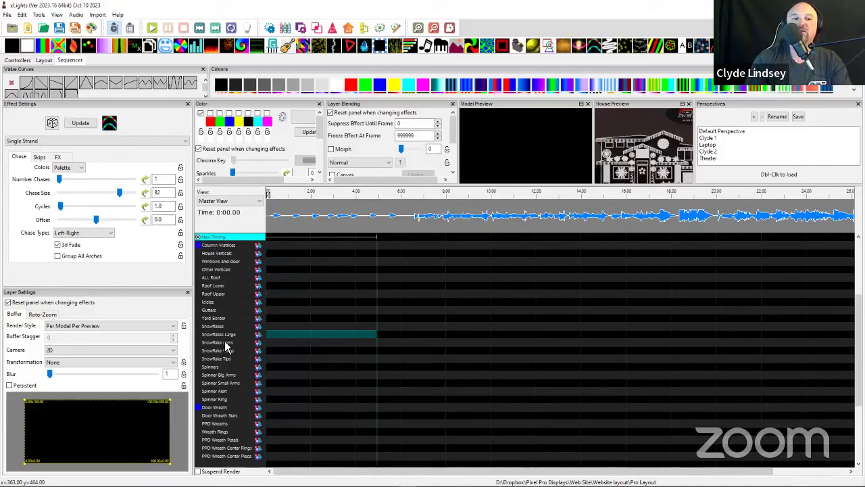
- Return to the house layout and select the Boscoyo Ice Queen Snowflake model in the window beside the door
{"action": "left_click", "coordinate": [44, 59]}
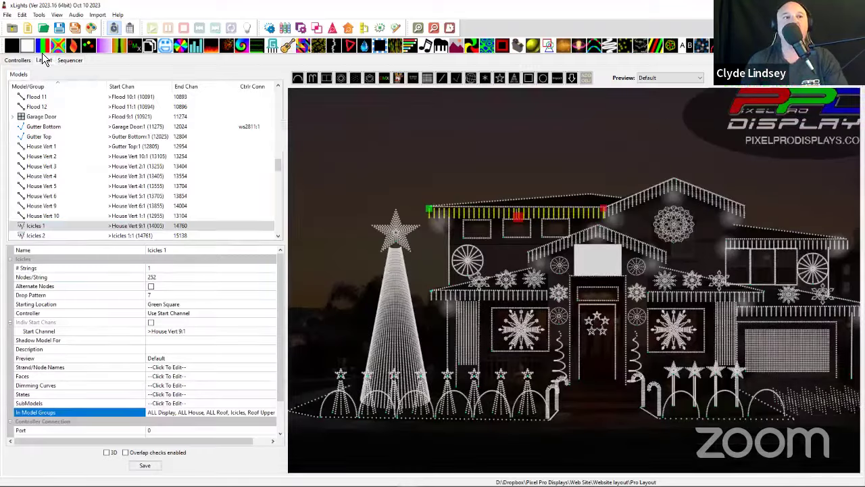
{"action": "scroll", "coordinate": [159, 189], "scroll_direction": "up", "scroll_amount": 5}
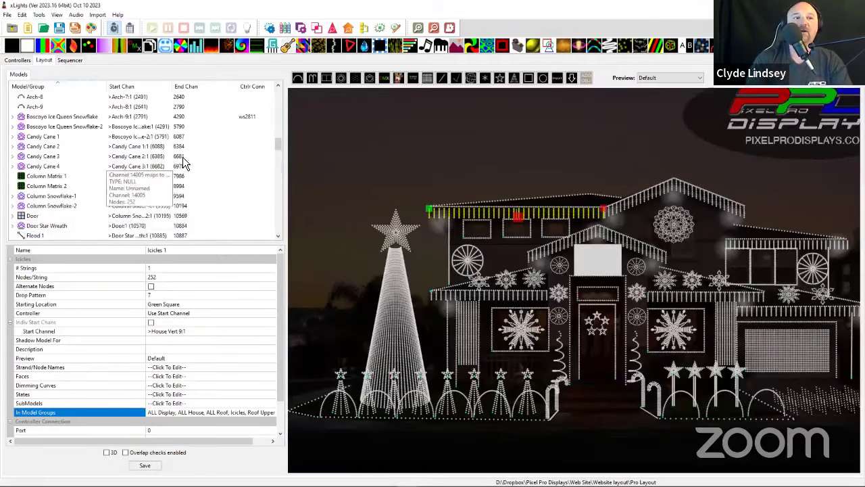
{"action": "left_click", "coordinate": [492, 330]}
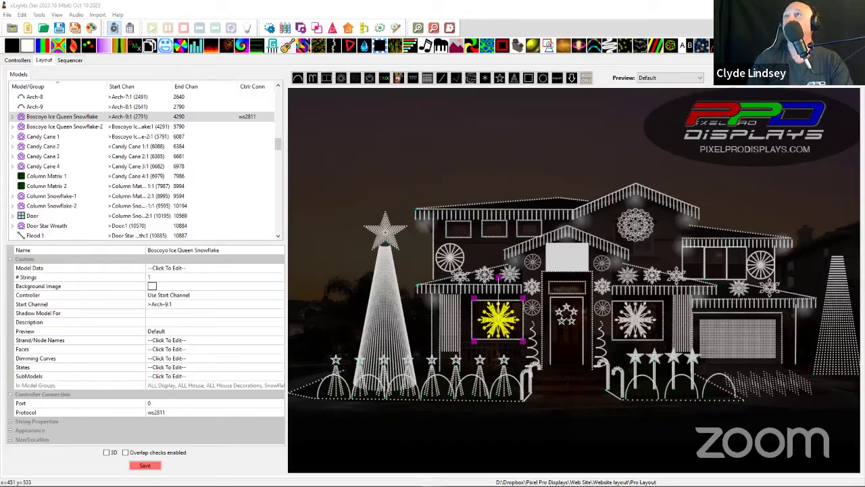
- Open the Snoop Dogg - Winter Wonderland Here Comes Santa Claus_Pro Layout sequence from the Pro Layout folder, discarding the current sequence's changes
{"action": "mouse_move", "coordinate": [54, 483]}
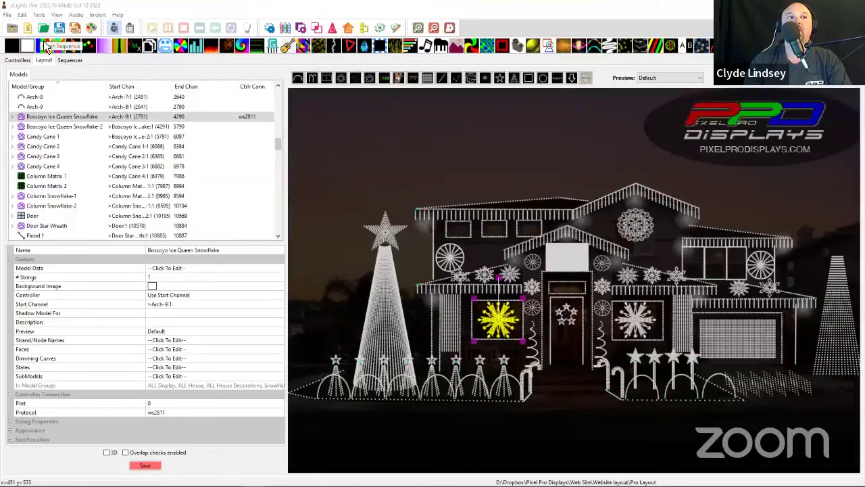
{"action": "left_click", "coordinate": [70, 60]}
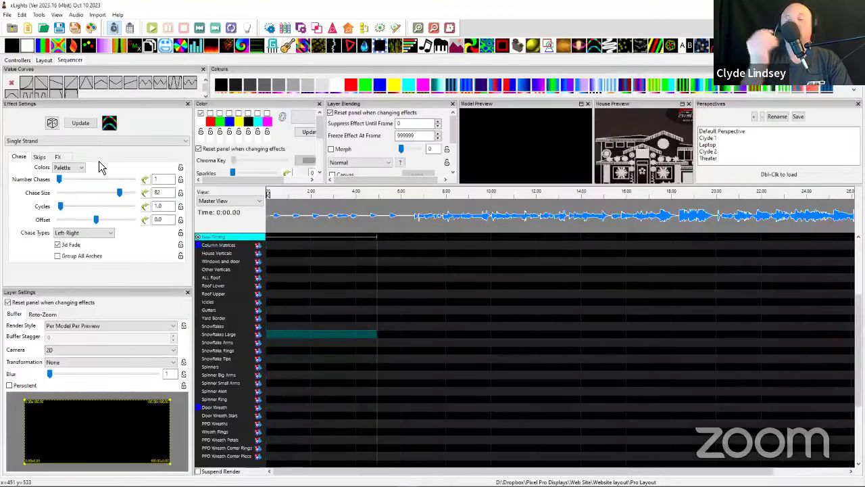
{"action": "left_click", "coordinate": [42, 27]}
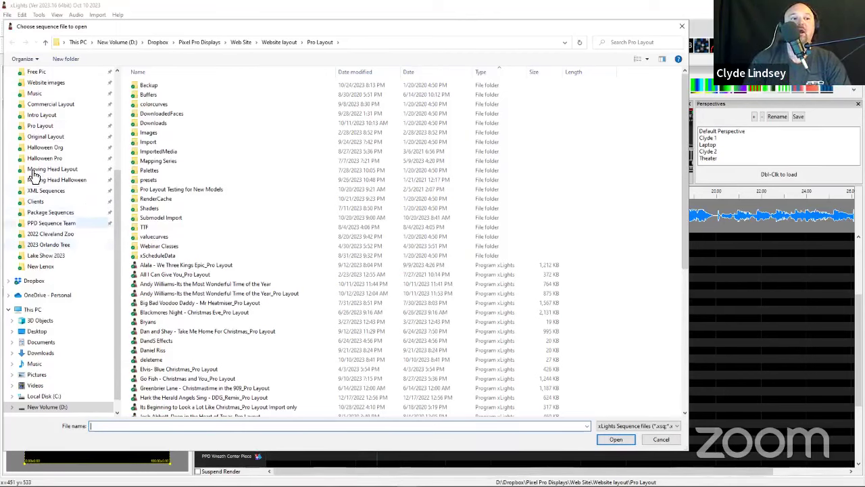
{"action": "left_click", "coordinate": [41, 126]}
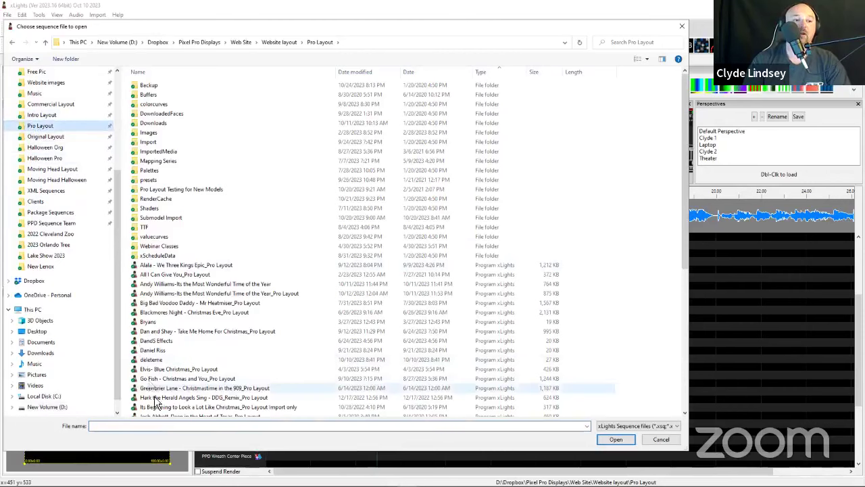
{"action": "scroll", "coordinate": [161, 406], "scroll_direction": "down", "scroll_amount": 8}
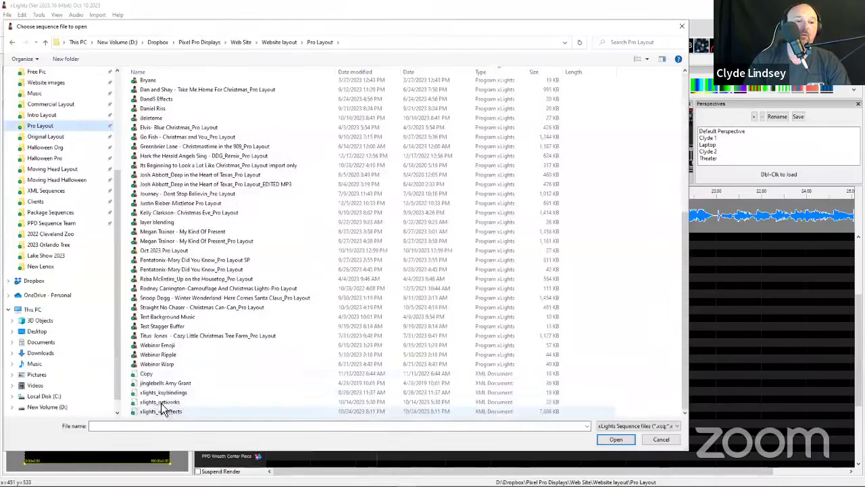
{"action": "double_click", "coordinate": [162, 299]}
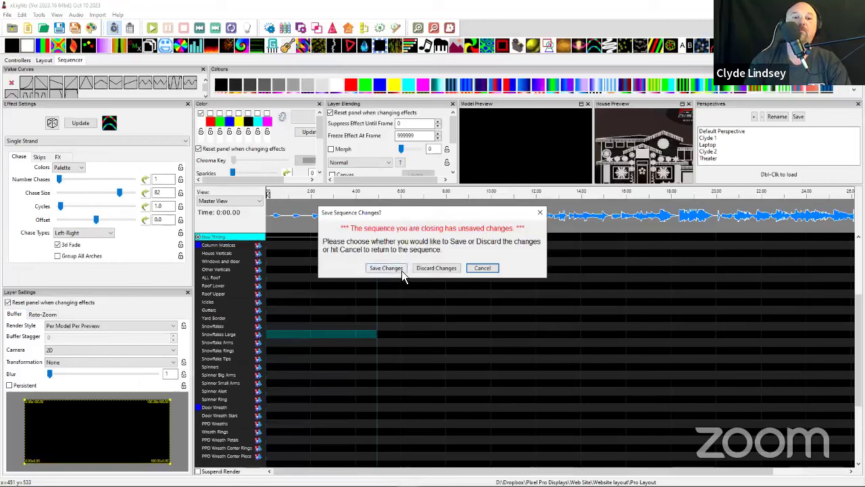
{"action": "left_click", "coordinate": [418, 269]}
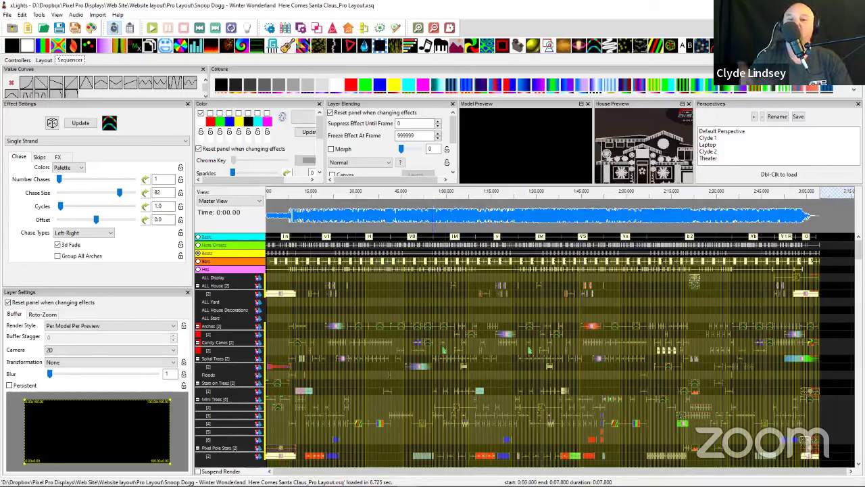
- Open the Display Elements window for the song's opening section and place it clear of the timing track names
{"action": "left_click", "coordinate": [576, 256]}
{"action": "left_click_drag", "start_coordinate": [306, 212], "coordinate": [273, 214]}
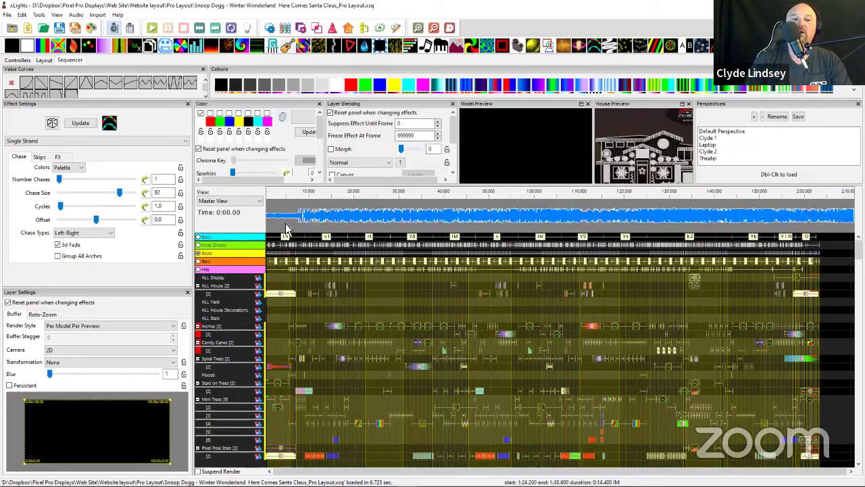
{"action": "scroll", "coordinate": [290, 230], "scroll_direction": "up", "scroll_amount": 2}
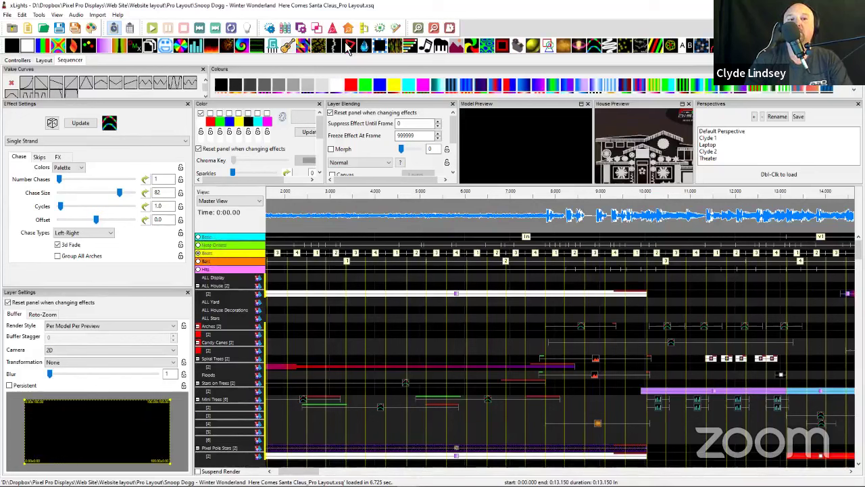
{"action": "left_click", "coordinate": [364, 29]}
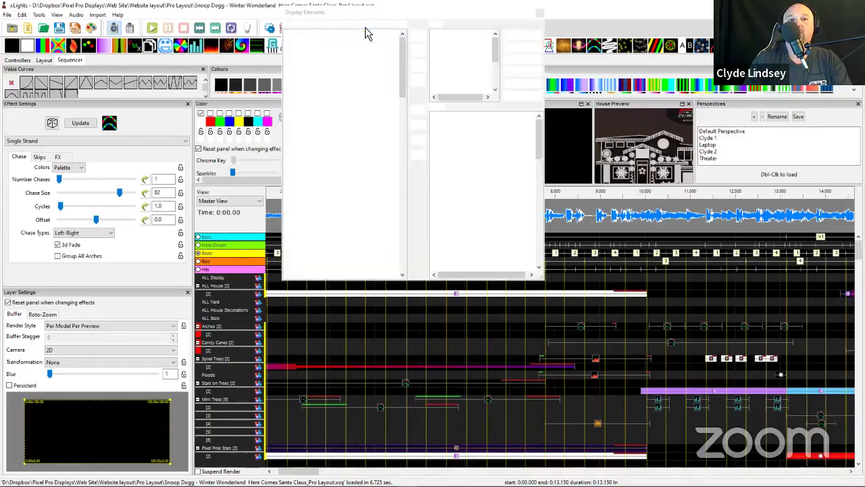
{"action": "left_click_drag", "start_coordinate": [369, 16], "coordinate": [515, 28]}
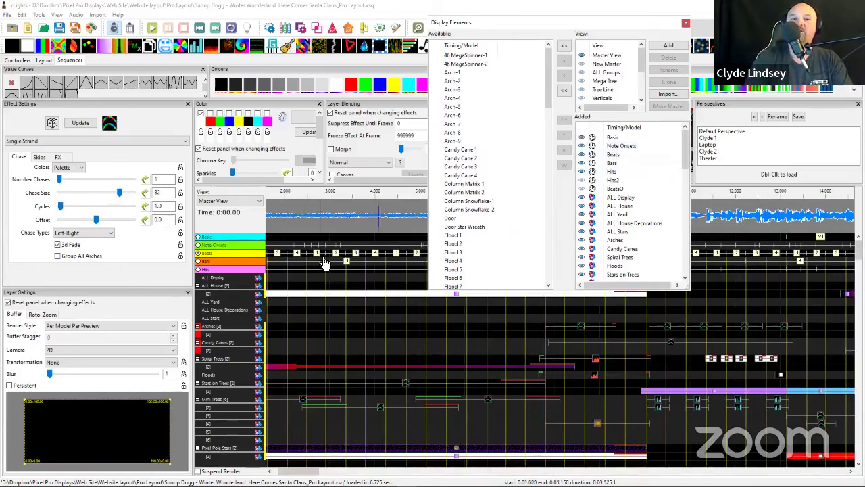
- Activate the Note Onsets, Bars and Hits timing tracks in turn and compare the Hits marks with the waveform around 0:07.650
{"action": "left_click", "coordinate": [201, 245]}
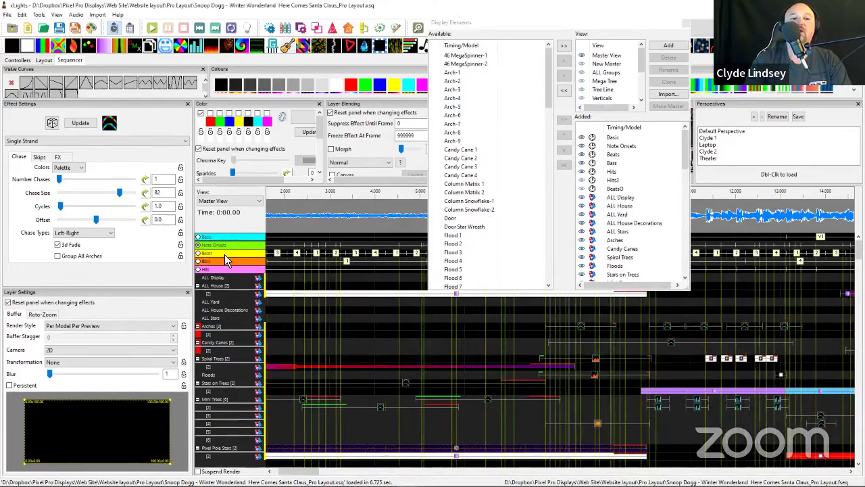
{"action": "left_click", "coordinate": [198, 263]}
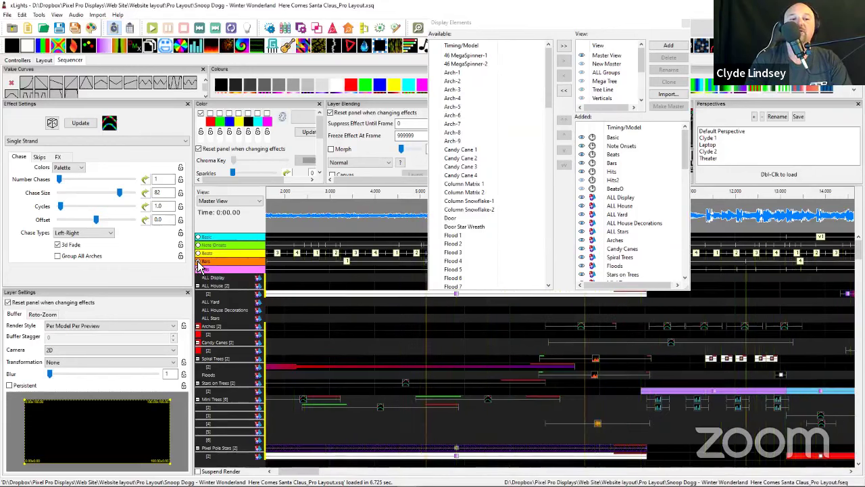
{"action": "scroll", "coordinate": [226, 260], "scroll_direction": "down", "scroll_amount": 3}
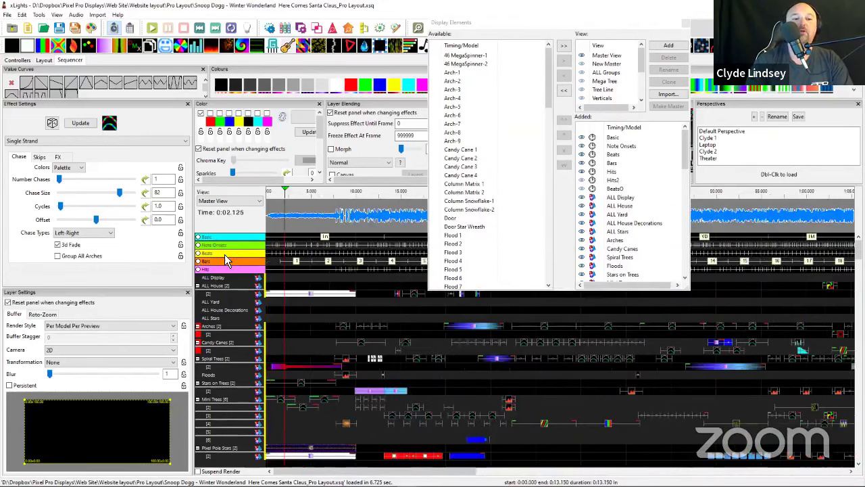
{"action": "left_click", "coordinate": [198, 269]}
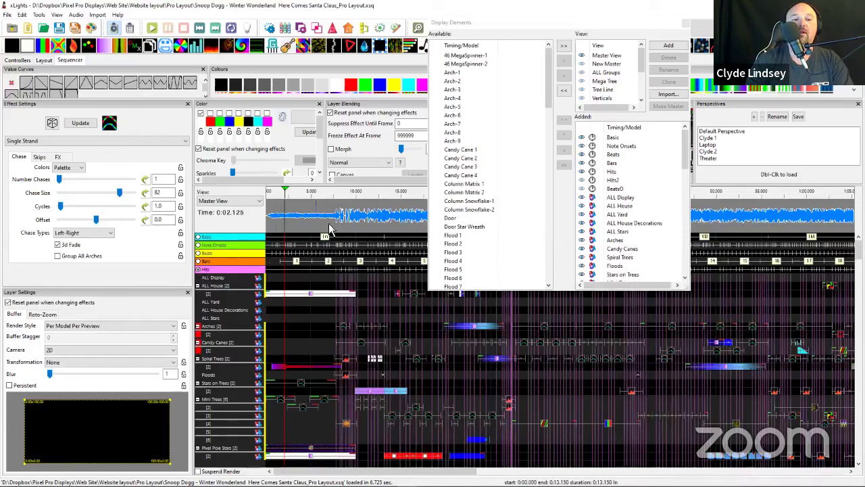
{"action": "left_click", "coordinate": [340, 219]}
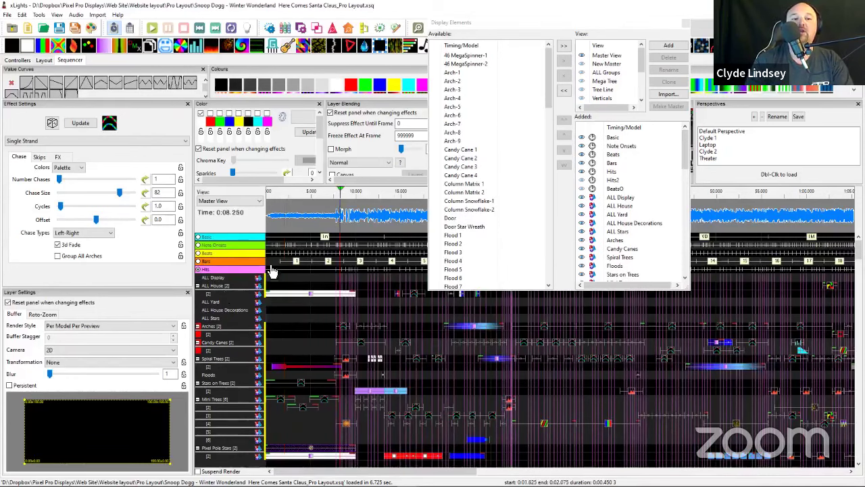
{"action": "scroll", "coordinate": [270, 271], "scroll_direction": "up", "scroll_amount": 3}
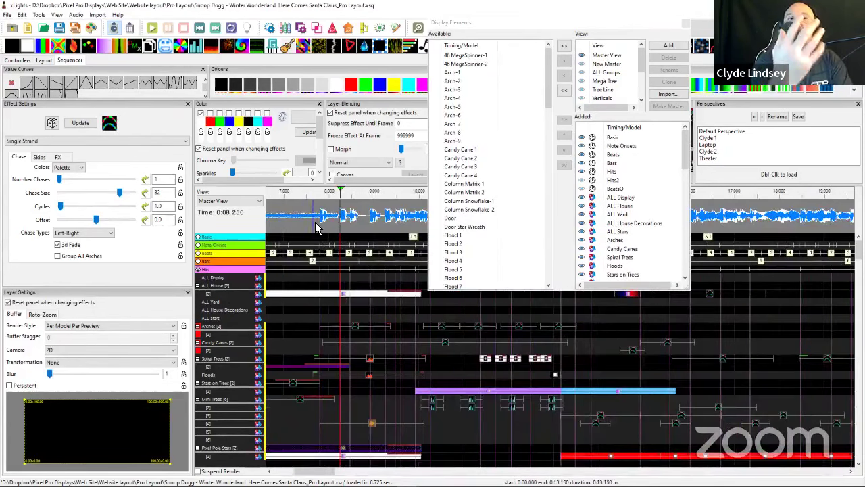
{"action": "left_click", "coordinate": [313, 217]}
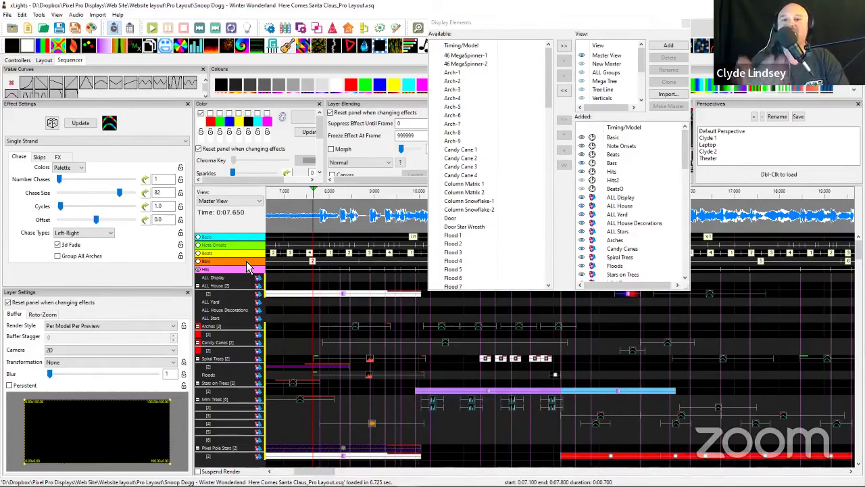
- Reorder the Master View timing tracks so Hits is first and Beats sits above Note Onsets
{"action": "left_click", "coordinate": [618, 147]}
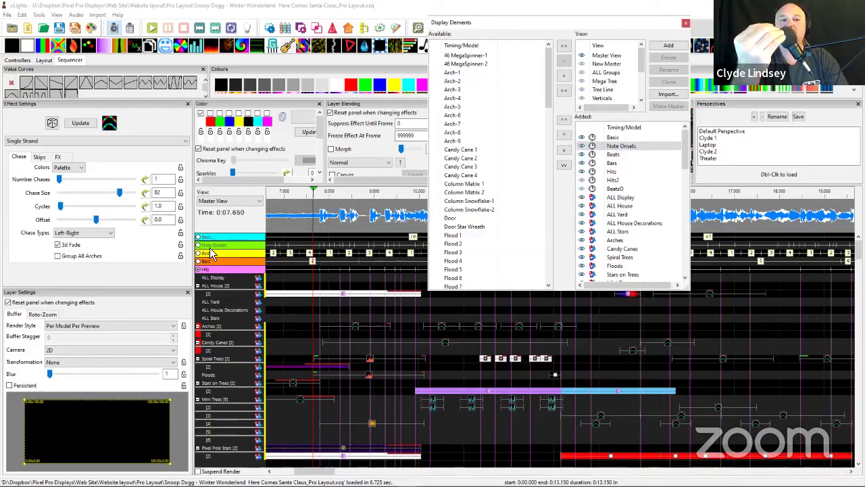
{"action": "left_click", "coordinate": [610, 165]}
{"action": "left_click_drag", "start_coordinate": [609, 165], "coordinate": [608, 146]}
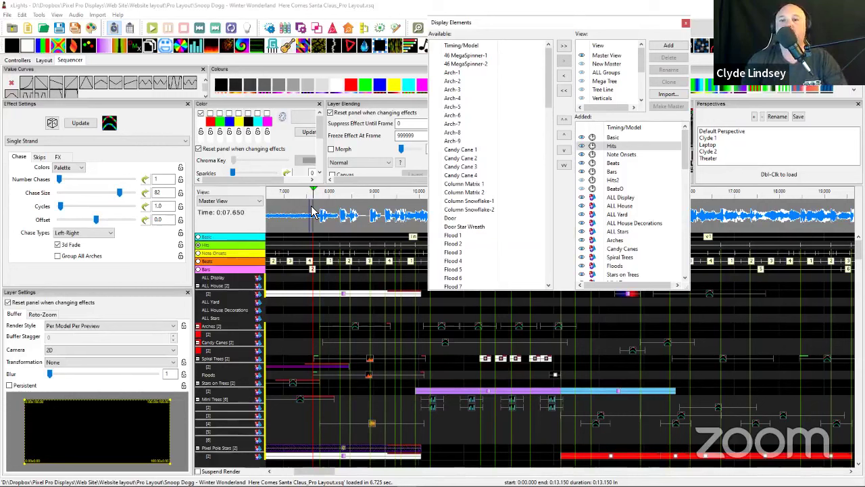
{"action": "left_click", "coordinate": [227, 284]}
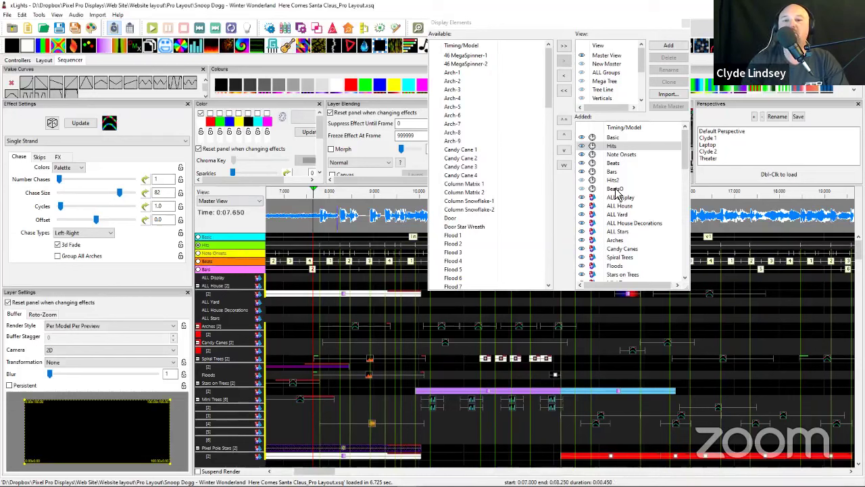
{"action": "left_click_drag", "start_coordinate": [611, 146], "coordinate": [612, 156]}
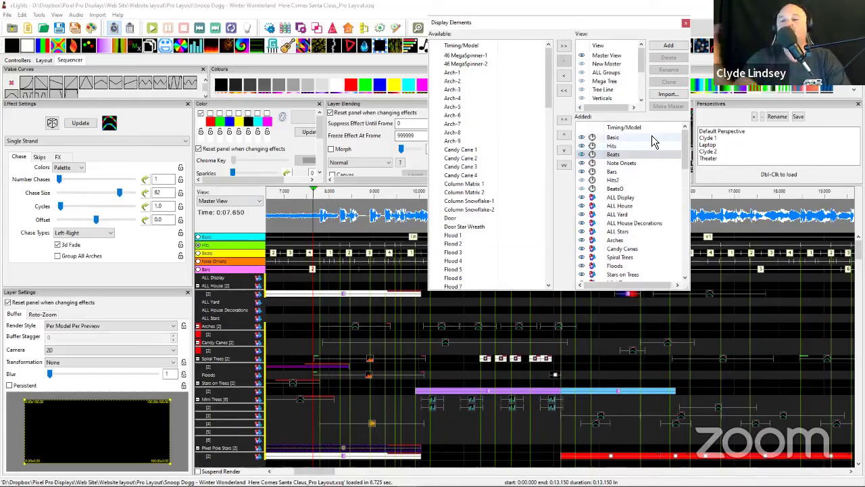
{"action": "left_click_drag", "start_coordinate": [653, 141], "coordinate": [612, 139]}
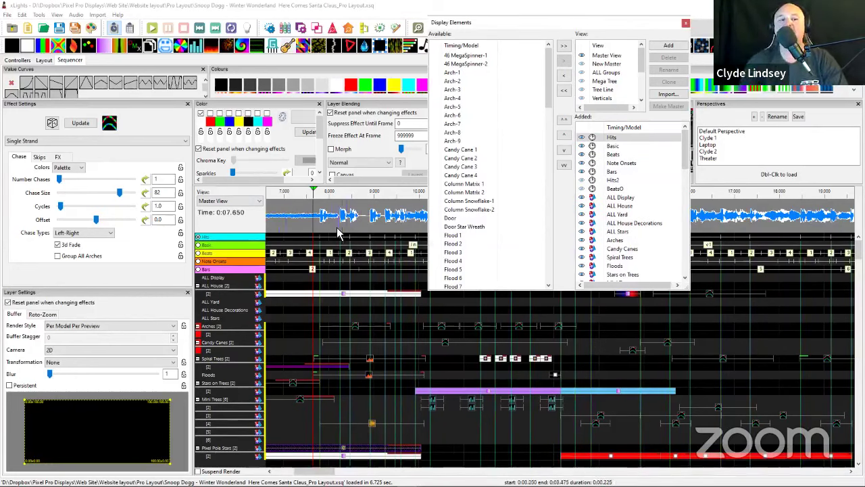
- Check the Hits timing marks against the waveform just below it and close the Display Elements window
{"action": "left_click", "coordinate": [316, 244]}
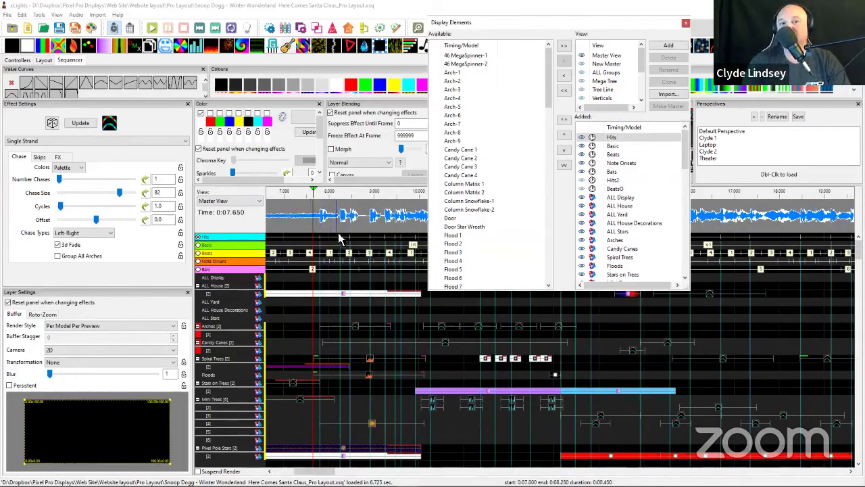
{"action": "left_click", "coordinate": [339, 238]}
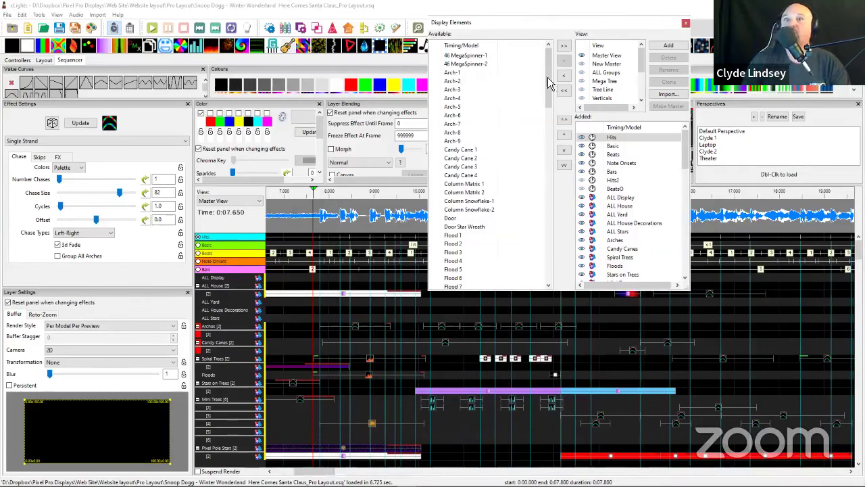
{"action": "left_click", "coordinate": [685, 24]}
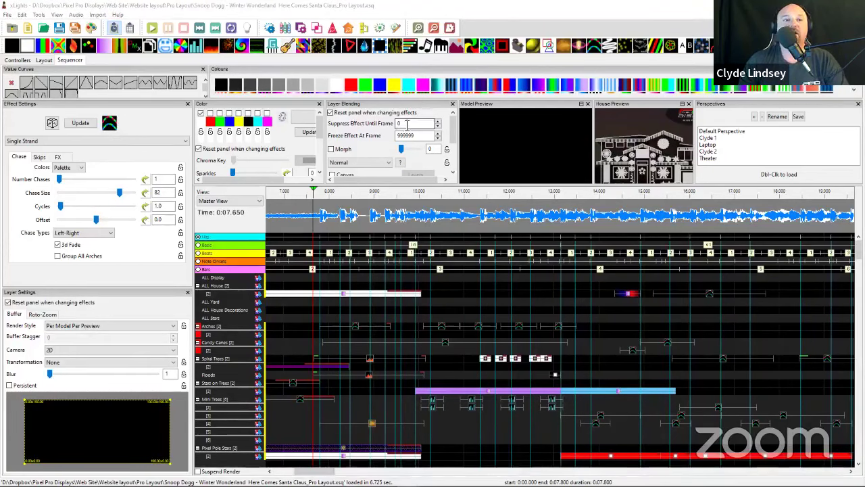
- Open the layout, select the Spinner Alert group and examine its submodel members against the spinners highlighted on the house
{"action": "left_click", "coordinate": [43, 60]}
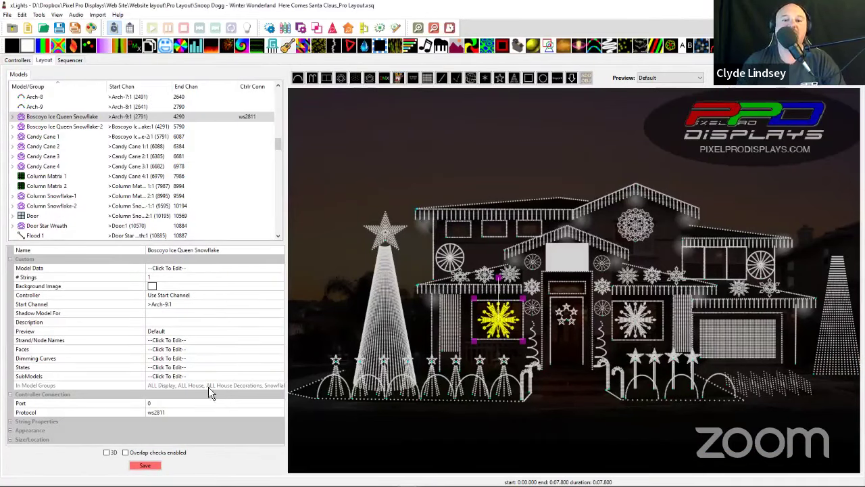
{"action": "scroll", "coordinate": [44, 185], "scroll_direction": "up", "scroll_amount": 7}
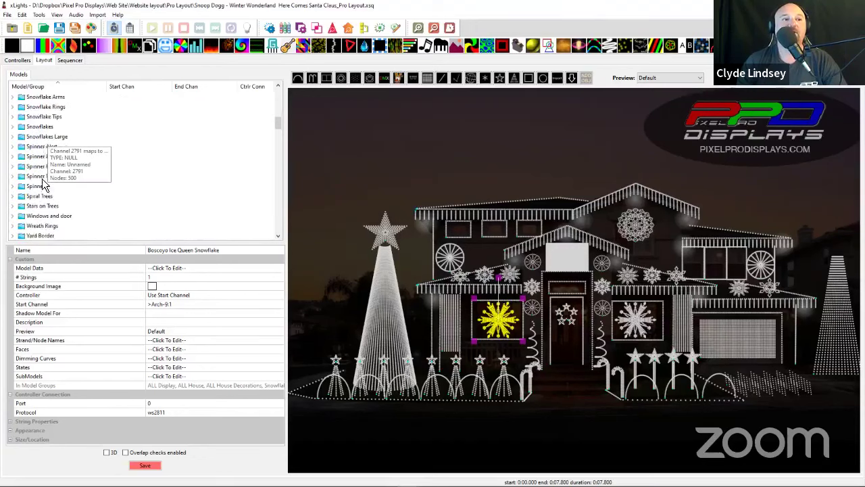
{"action": "left_click", "coordinate": [40, 136]}
{"action": "left_click", "coordinate": [38, 148]}
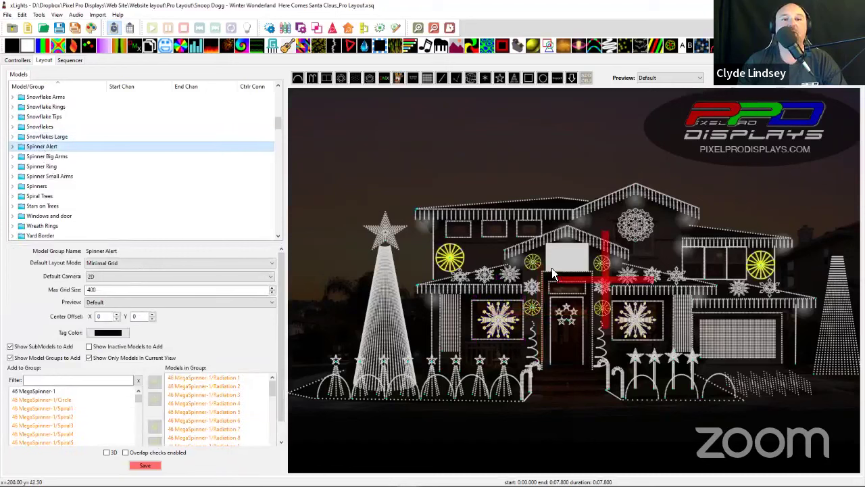
{"action": "scroll", "coordinate": [406, 277], "scroll_direction": "up", "scroll_amount": 2}
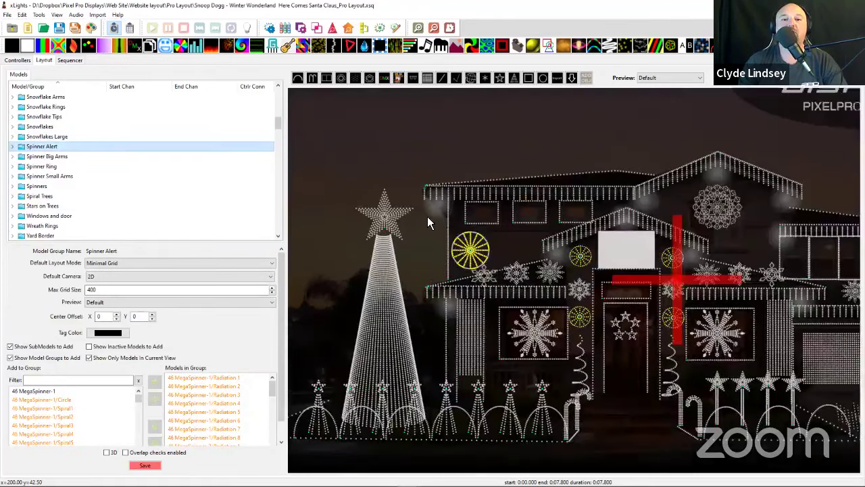
{"action": "scroll", "coordinate": [428, 216], "scroll_direction": "up", "scroll_amount": 2}
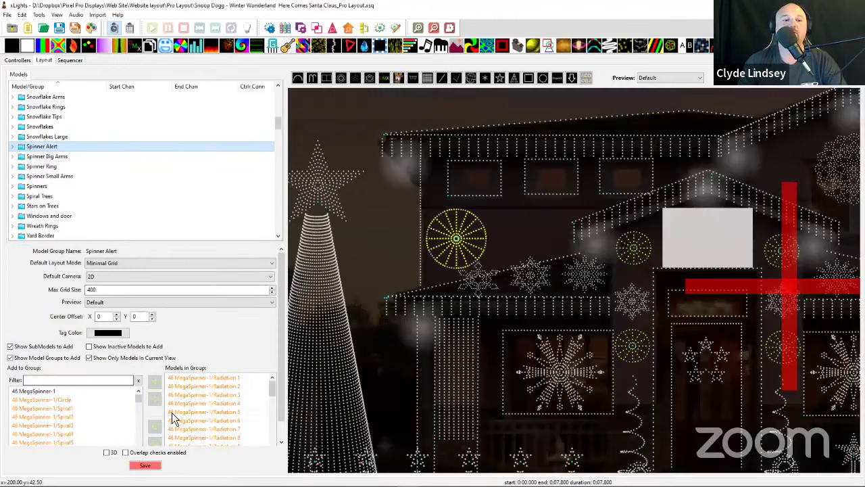
{"action": "left_click", "coordinate": [204, 379]}
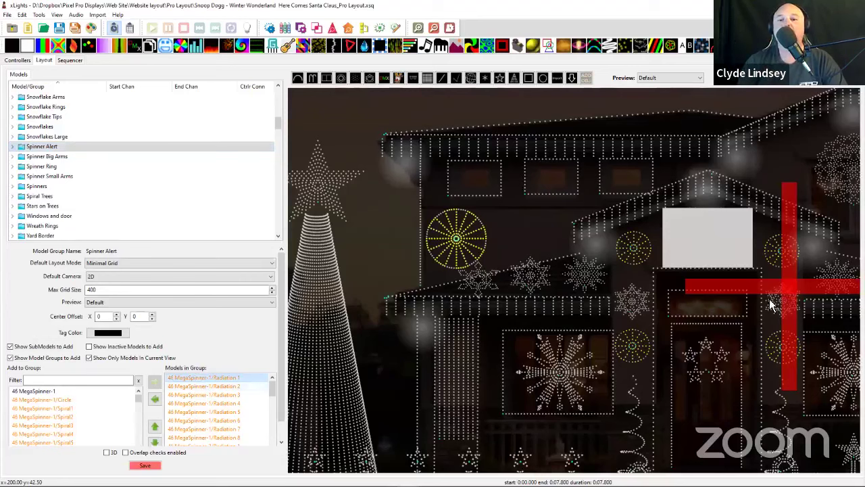
{"action": "scroll", "coordinate": [671, 283], "scroll_direction": "down", "scroll_amount": 3}
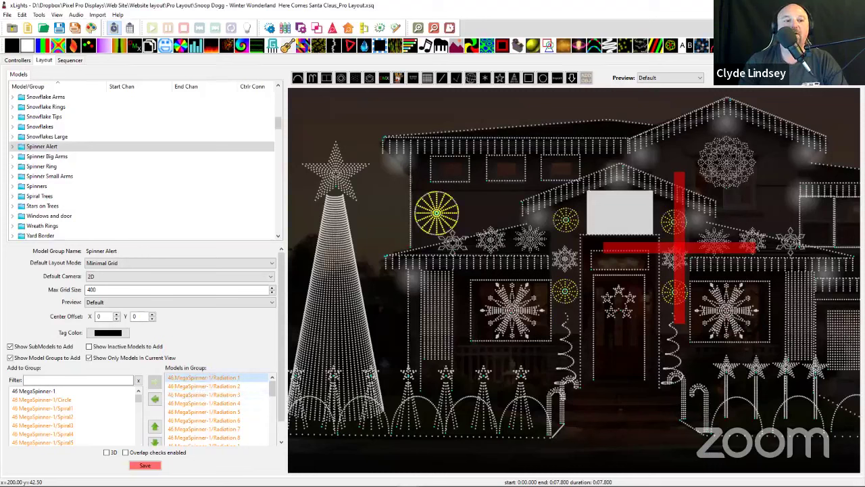
{"action": "scroll", "coordinate": [199, 425], "scroll_direction": "down", "scroll_amount": 5}
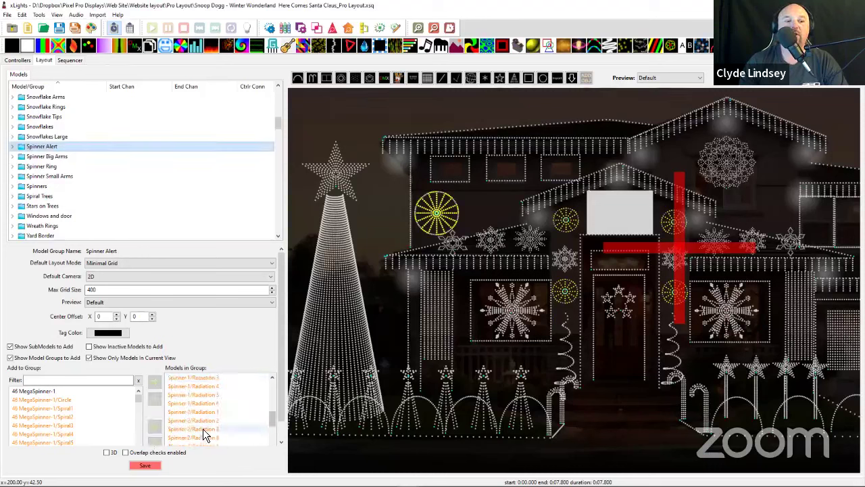
{"action": "scroll", "coordinate": [184, 407], "scroll_direction": "up", "scroll_amount": 2}
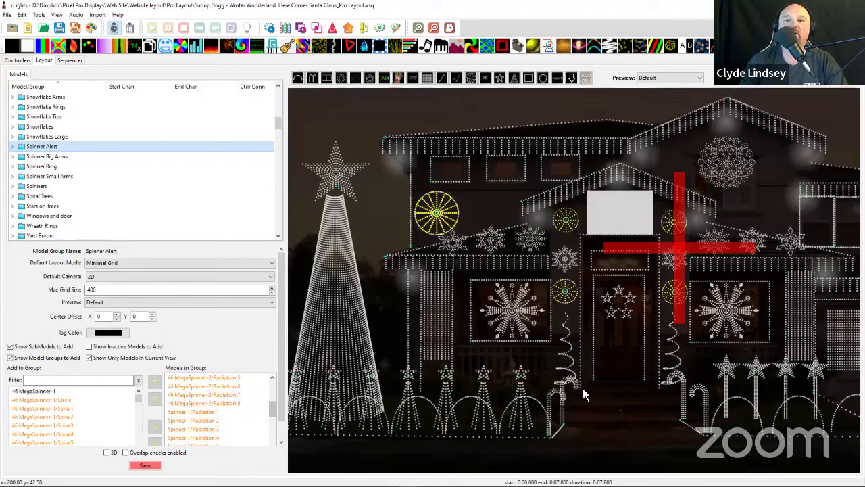
- Review the PPD Wreath submodel groups one by one from Center Piece to Spiral CClockwise, checking which parts of the wreath each covers
{"action": "left_click", "coordinate": [717, 169]}
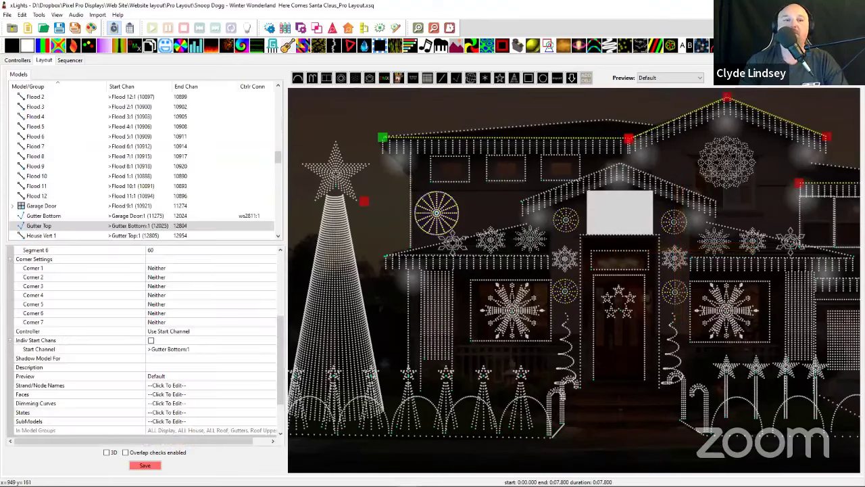
{"action": "scroll", "coordinate": [70, 190], "scroll_direction": "down", "scroll_amount": 10}
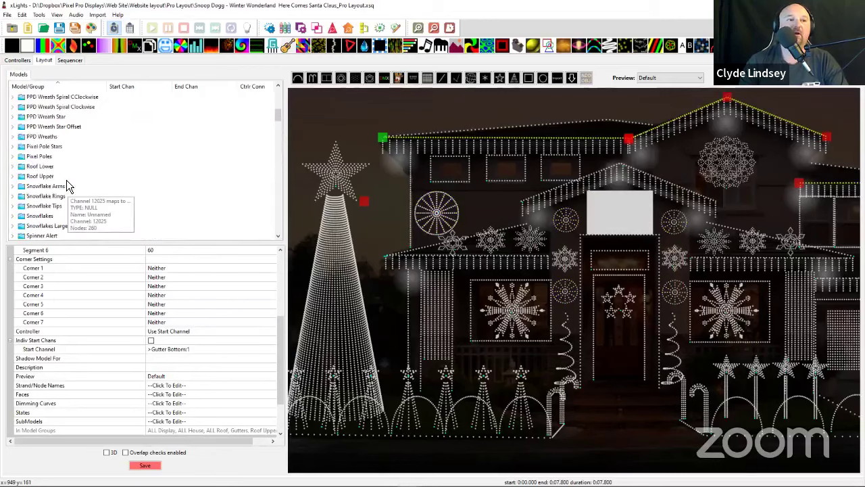
{"action": "scroll", "coordinate": [66, 179], "scroll_direction": "down", "scroll_amount": 3}
{"action": "scroll", "coordinate": [50, 169], "scroll_direction": "up", "scroll_amount": 6}
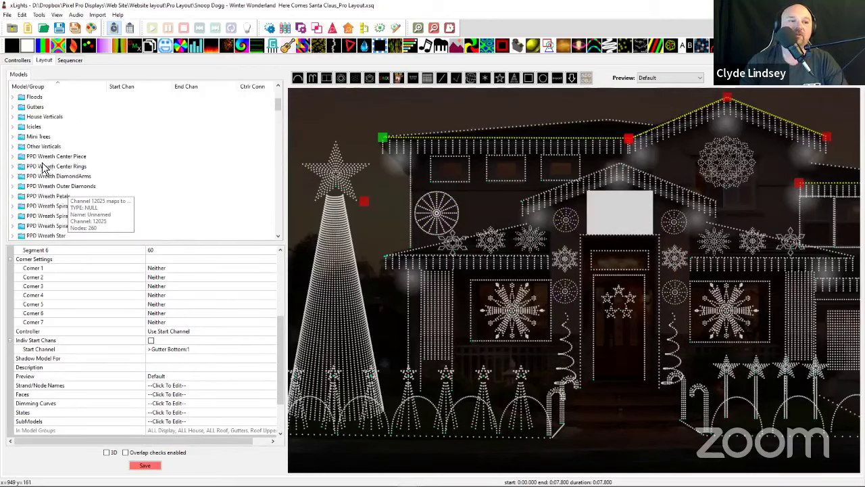
{"action": "left_click", "coordinate": [48, 156]}
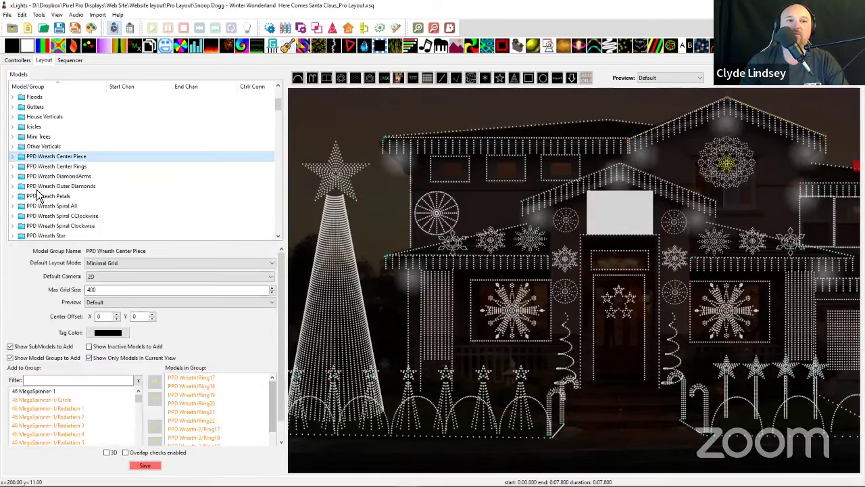
{"action": "key", "text": "Down"}
{"action": "key", "text": "Down"}
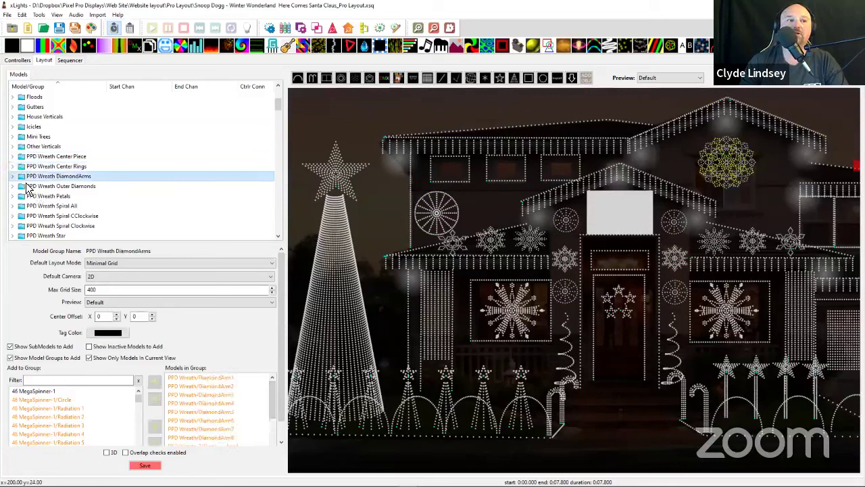
{"action": "key", "text": "Down"}
{"action": "key", "text": "Down"}
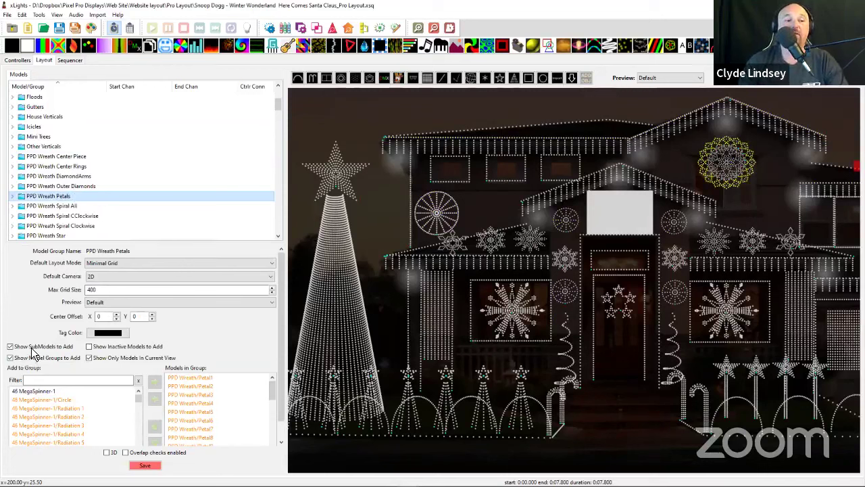
{"action": "key", "text": "Down"}
{"action": "key", "text": "Down"}
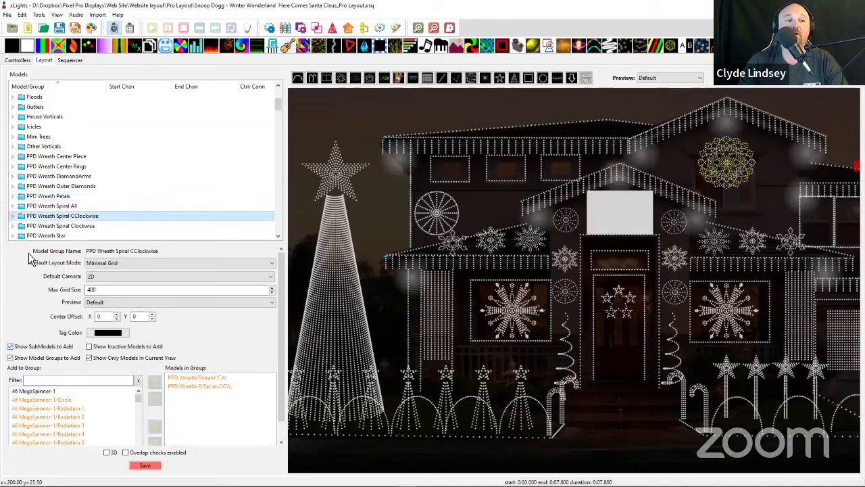
- Compare the models available to add to PPD Wreath Spiral CClockwise with and without submodels, leaving submodels hidden
{"action": "left_click", "coordinate": [10, 357]}
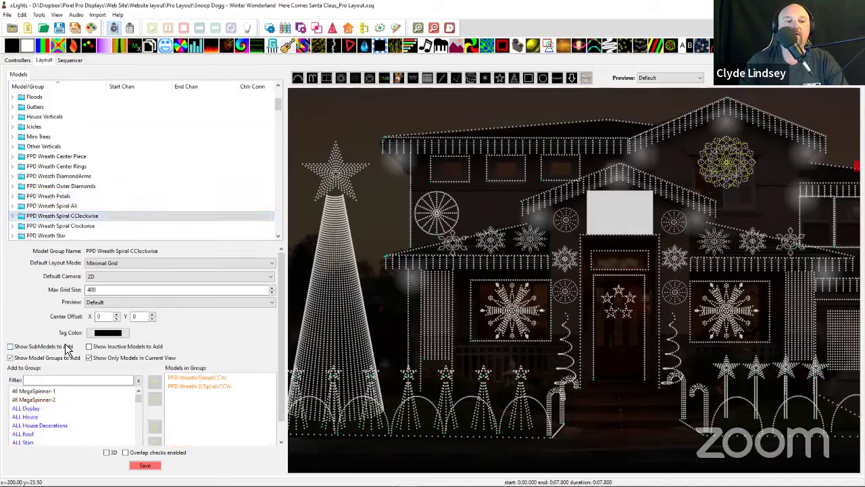
{"action": "left_click", "coordinate": [10, 347]}
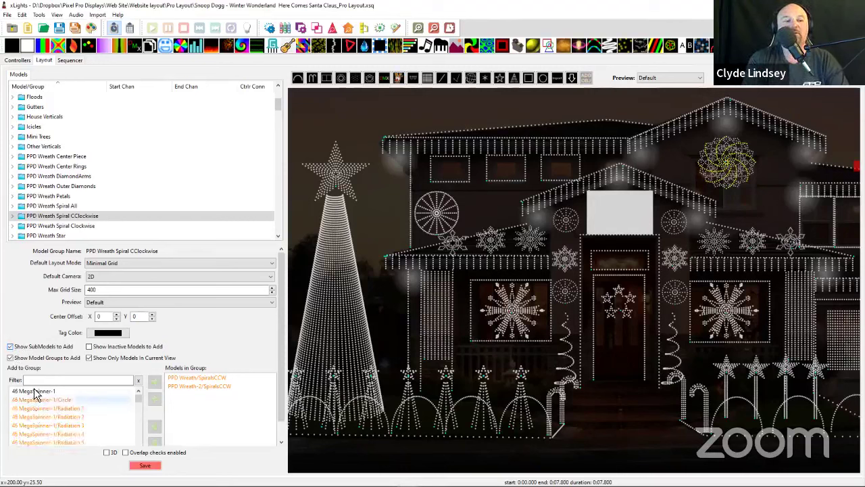
{"action": "scroll", "coordinate": [41, 409], "scroll_direction": "down", "scroll_amount": 6}
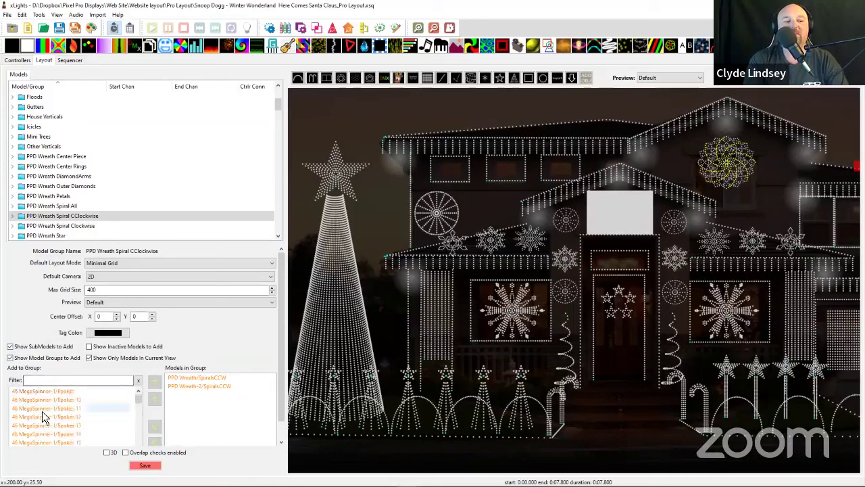
{"action": "left_click", "coordinate": [10, 347]}
{"action": "scroll", "coordinate": [41, 406], "scroll_direction": "down", "scroll_amount": 2}
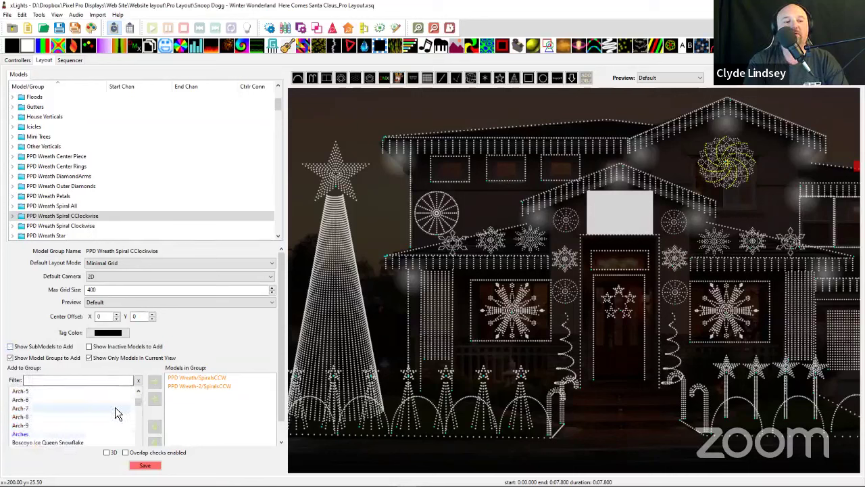
{"action": "left_click_drag", "start_coordinate": [142, 403], "coordinate": [128, 392]}
{"action": "scroll", "coordinate": [128, 393], "scroll_direction": "down", "scroll_amount": 3}
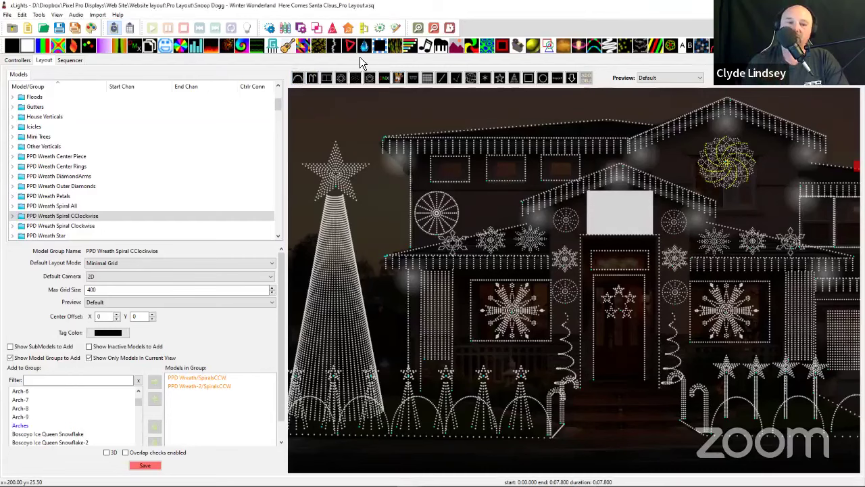
- Save the layout, return to the sequencer and close the open Winter Wonderland sequence
{"action": "left_click", "coordinate": [142, 466]}
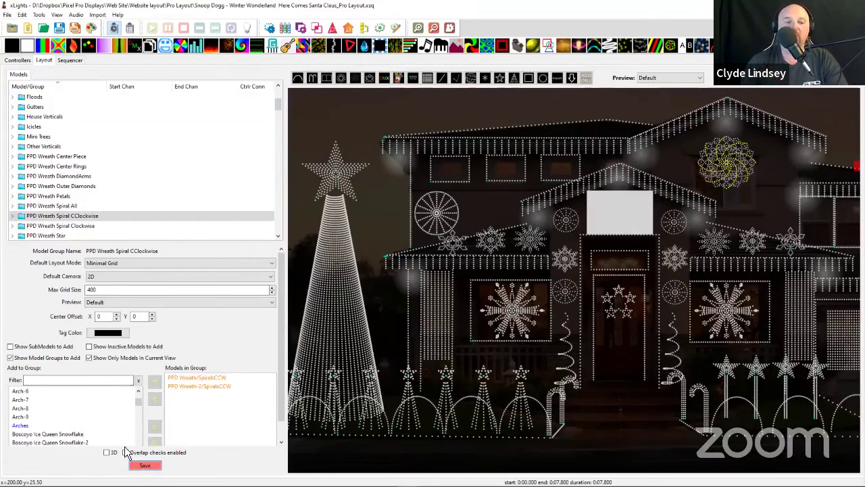
{"action": "left_click", "coordinate": [70, 61]}
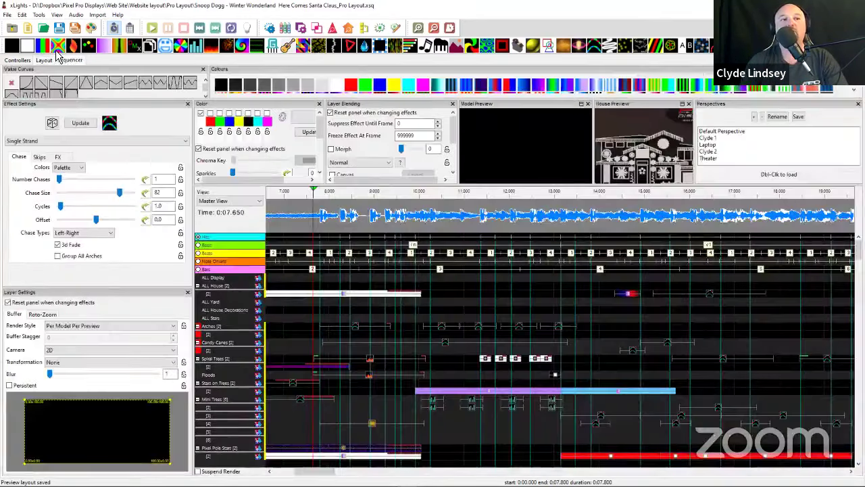
{"action": "left_click", "coordinate": [44, 29]}
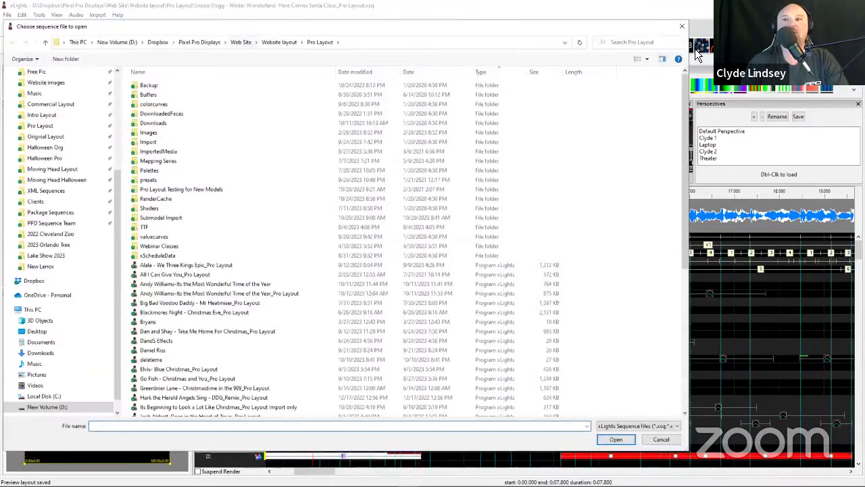
{"action": "left_click", "coordinate": [681, 26]}
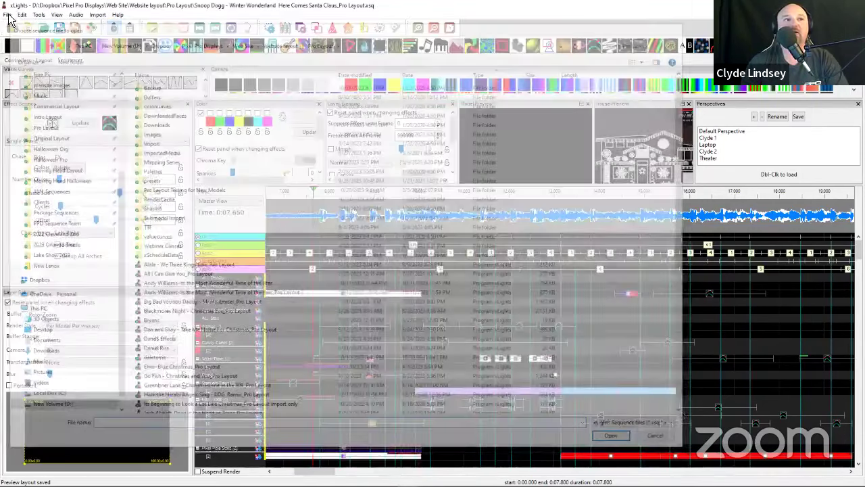
{"action": "left_click", "coordinate": [7, 14]}
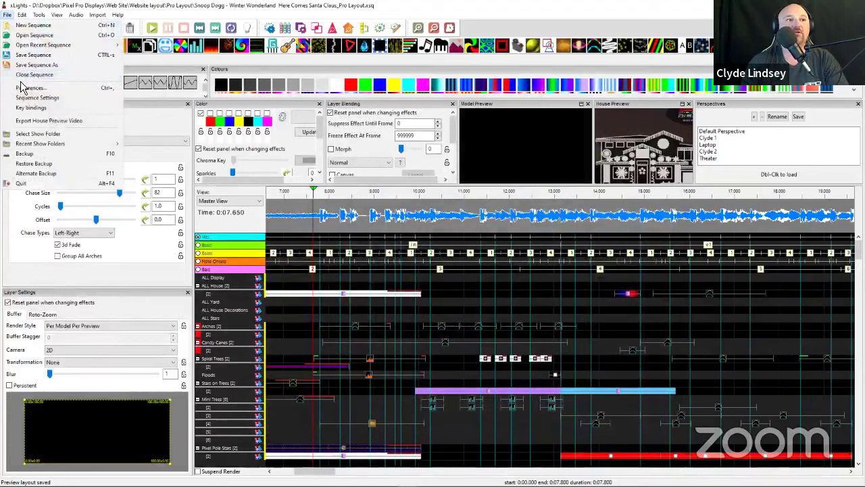
{"action": "left_click", "coordinate": [23, 70]}
{"action": "left_click", "coordinate": [430, 269]}
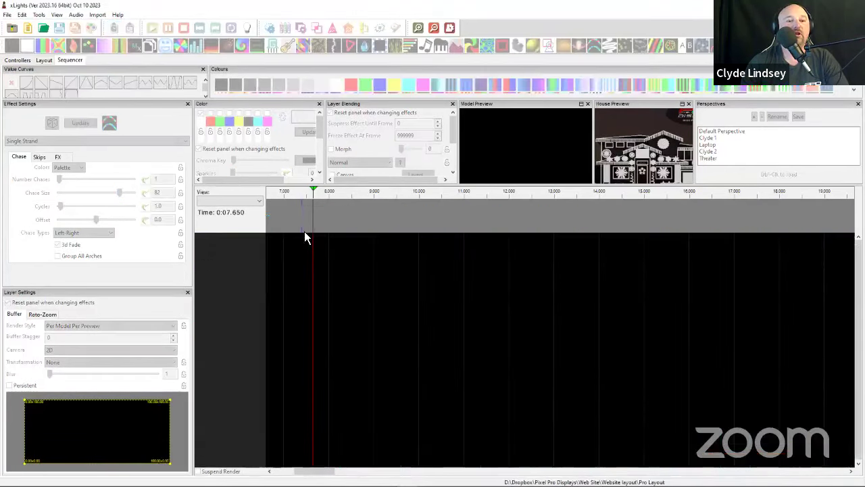
- Create a new sequence with the Master View and select the first timing cell on the Roof Upper row
{"action": "left_click", "coordinate": [303, 229]}
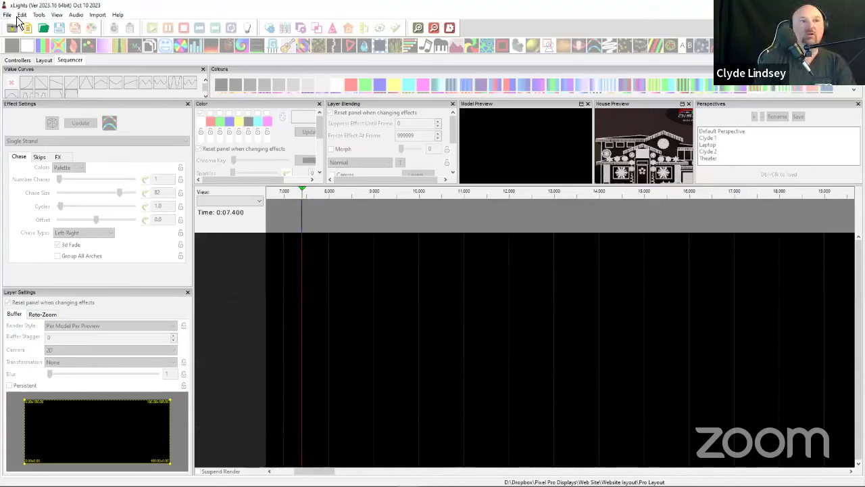
{"action": "left_click", "coordinate": [27, 28]}
{"action": "left_click", "coordinate": [278, 215]}
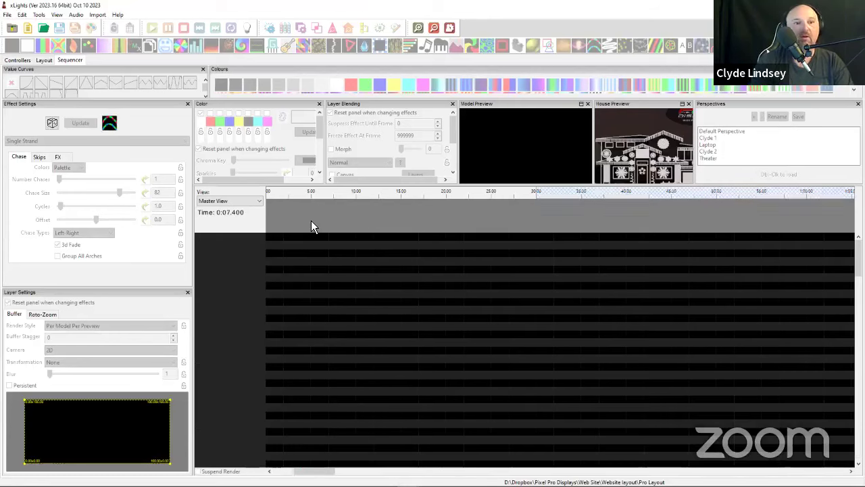
{"action": "left_click", "coordinate": [310, 221]}
{"action": "left_click", "coordinate": [289, 290]}
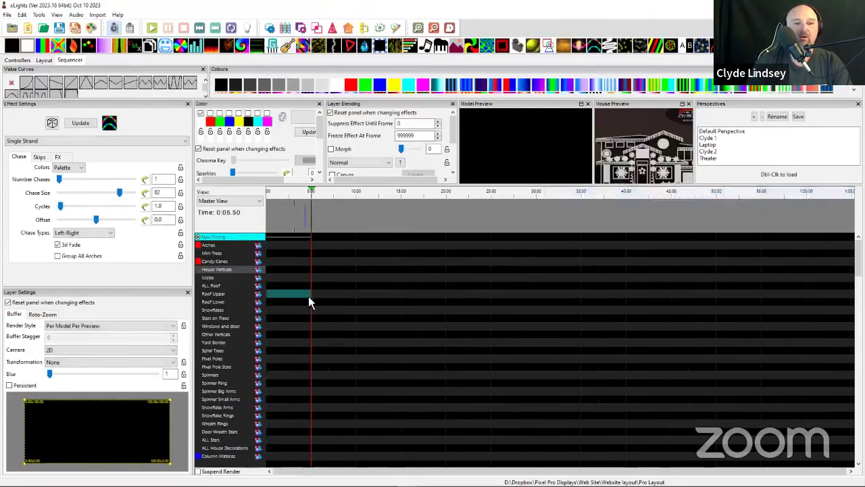
- Open the effect presets from the first timing cell on the ALL Yard row
{"action": "right_click", "coordinate": [308, 297]}
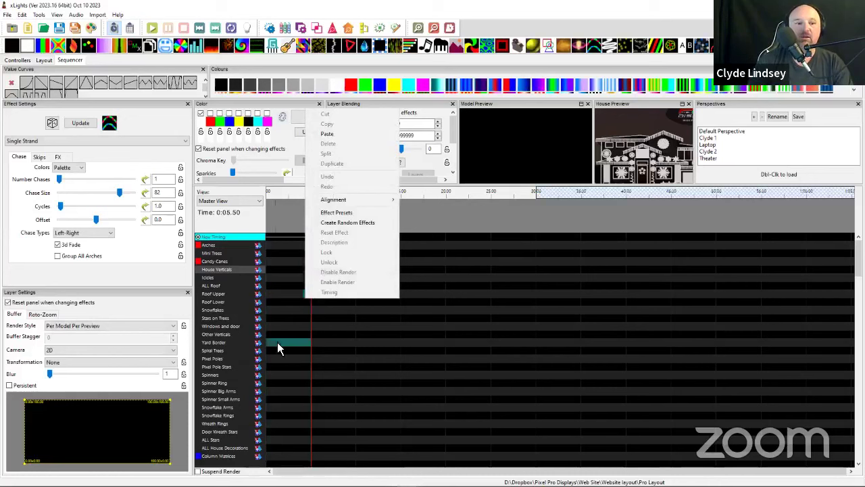
{"action": "scroll", "coordinate": [284, 351], "scroll_direction": "down", "scroll_amount": 5}
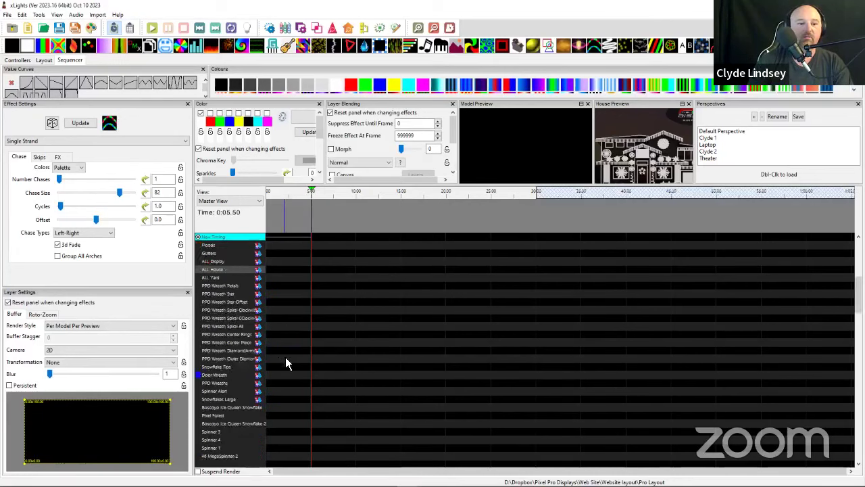
{"action": "right_click", "coordinate": [279, 293]}
{"action": "left_click", "coordinate": [280, 280]}
{"action": "right_click", "coordinate": [279, 278]}
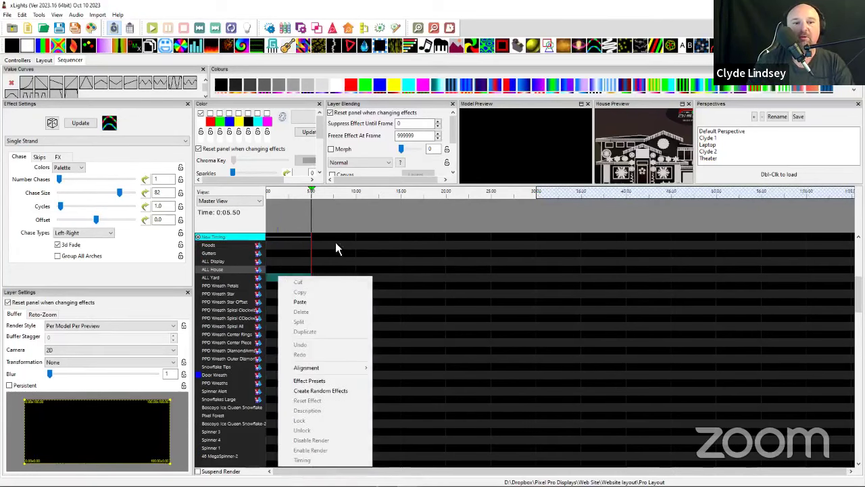
{"action": "left_click", "coordinate": [304, 390]}
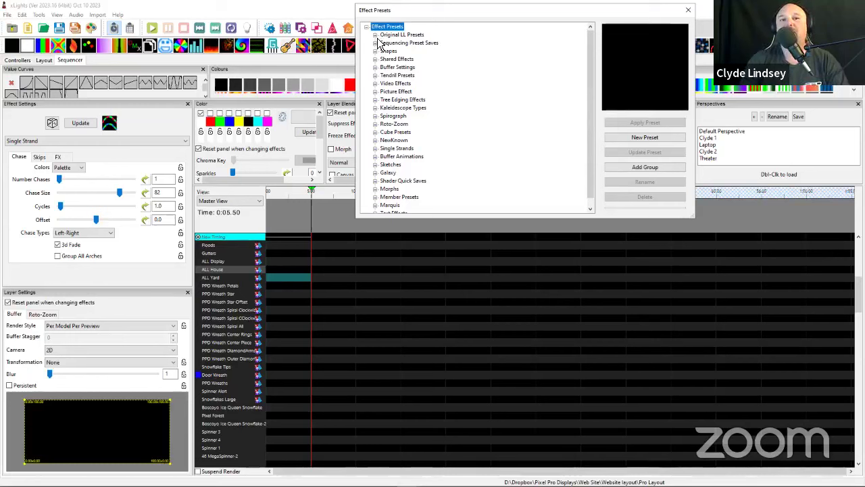
- Preview the Missle Command and 3 Rows of Blocks like curtain presets in Original LL Presets, and enlarge the presets window
{"action": "left_click", "coordinate": [376, 34]}
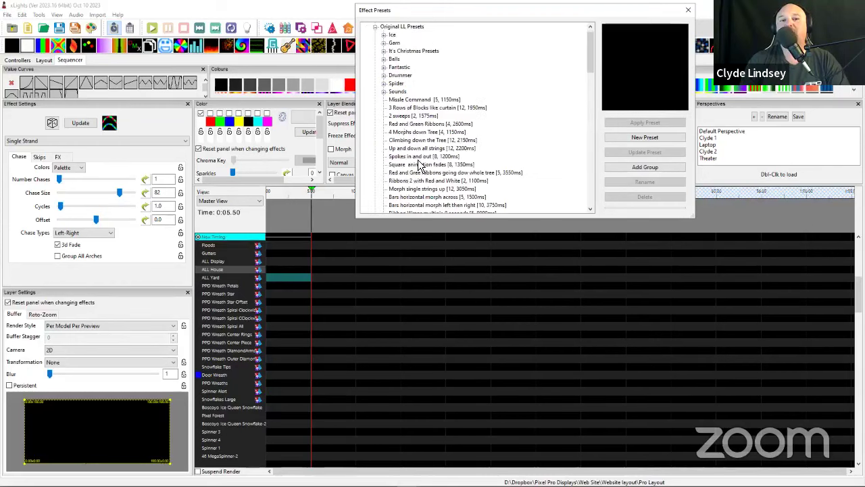
{"action": "left_click", "coordinate": [405, 101]}
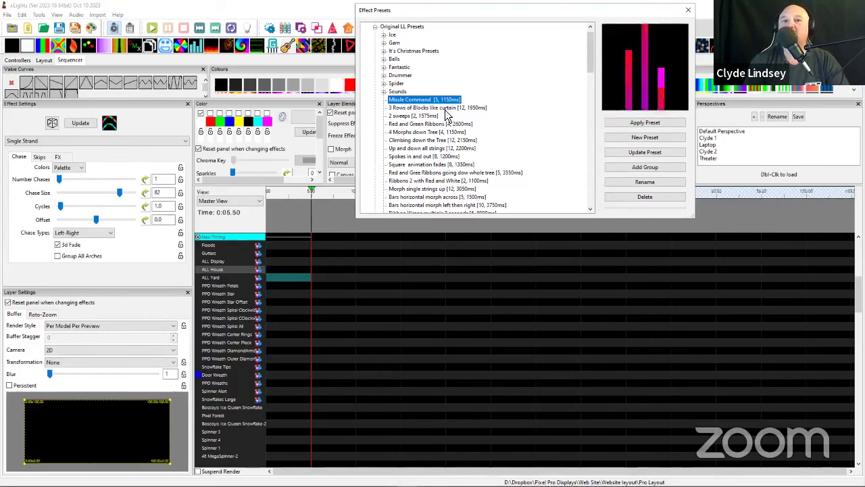
{"action": "left_click", "coordinate": [444, 109]}
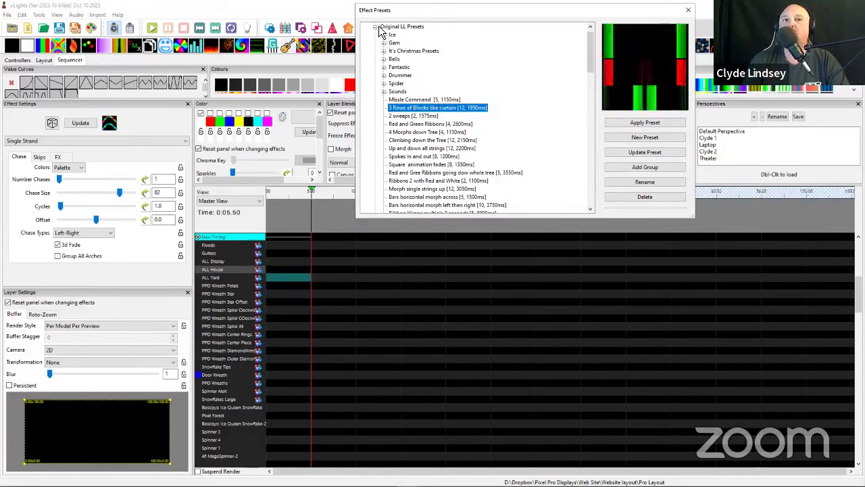
{"action": "left_click", "coordinate": [376, 27]}
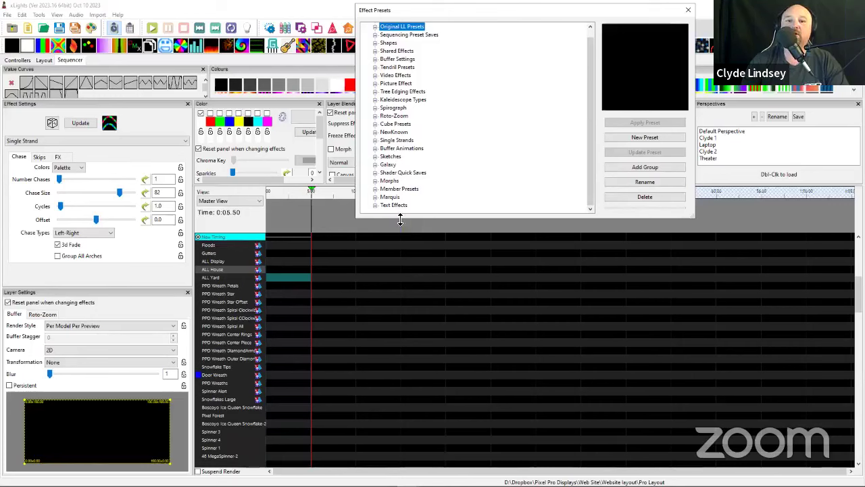
{"action": "left_click_drag", "start_coordinate": [400, 219], "coordinate": [404, 275]}
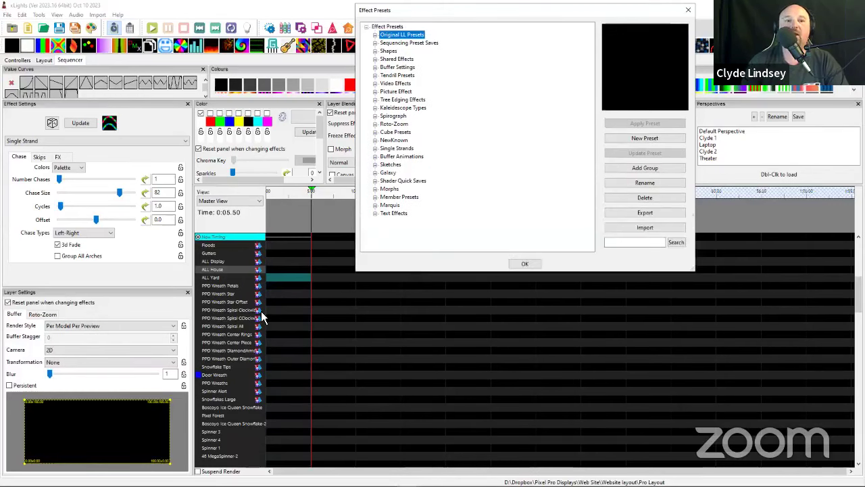
- Switch the sequencer to the Mega Tree view and select the first timing cell on the Matrix row
{"action": "left_click", "coordinate": [307, 419]}
{"action": "scroll", "coordinate": [289, 416], "scroll_direction": "down", "scroll_amount": 5}
{"action": "scroll", "coordinate": [285, 416], "scroll_direction": "up", "scroll_amount": 5}
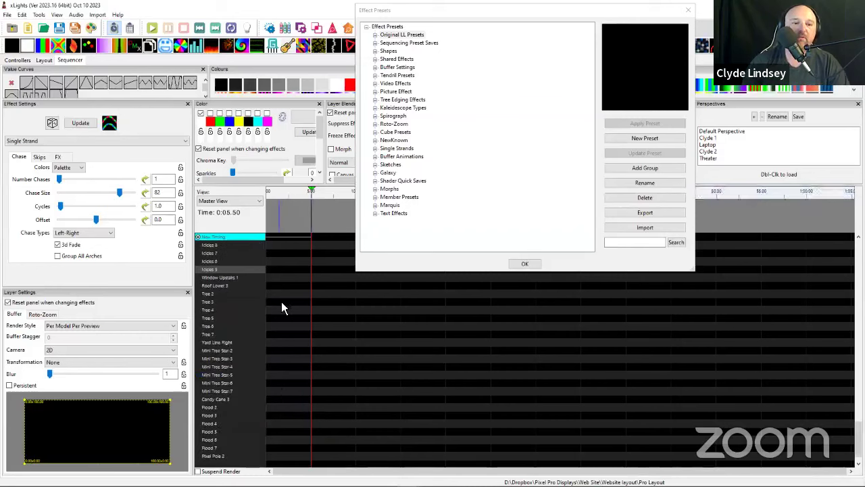
{"action": "left_click", "coordinate": [229, 201]}
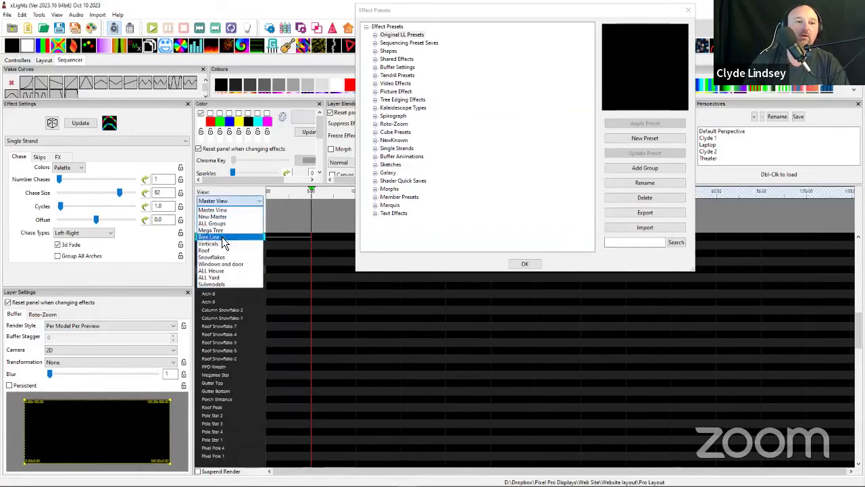
{"action": "left_click", "coordinate": [217, 227]}
{"action": "left_click", "coordinate": [277, 278]}
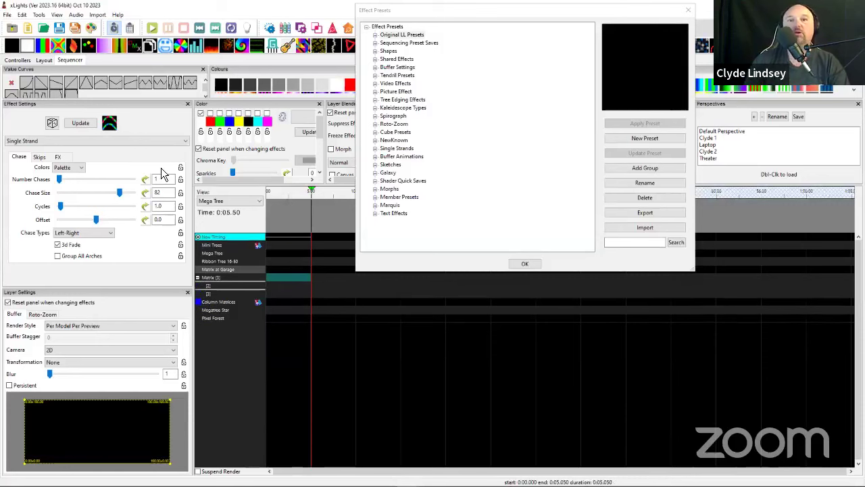
- Put a Pinwheel effect on the first two Matrix layers, making the second layer's pinwheel red with counter-clockwise rotation off
{"action": "left_click", "coordinate": [491, 17]}
{"action": "left_click_drag", "start_coordinate": [491, 17], "coordinate": [593, 207]}
{"action": "left_click", "coordinate": [294, 282]}
{"action": "left_click", "coordinate": [293, 282]}
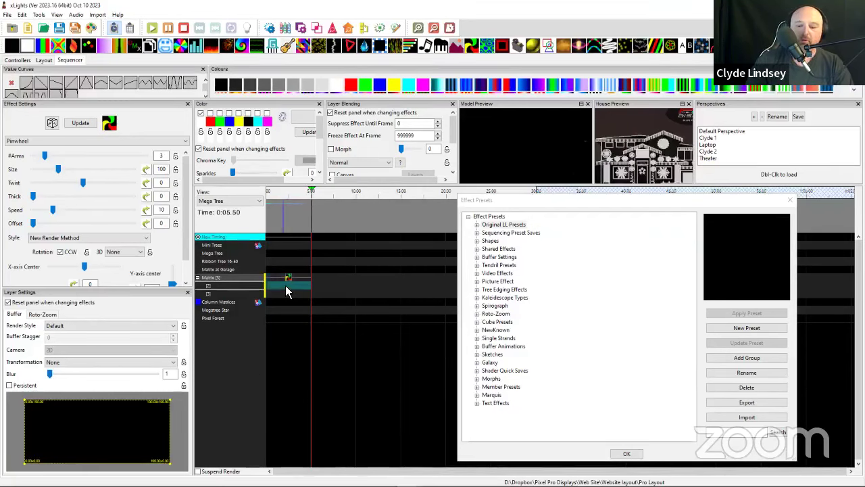
{"action": "left_click", "coordinate": [285, 286]}
{"action": "key", "text": "ctrl+v"}
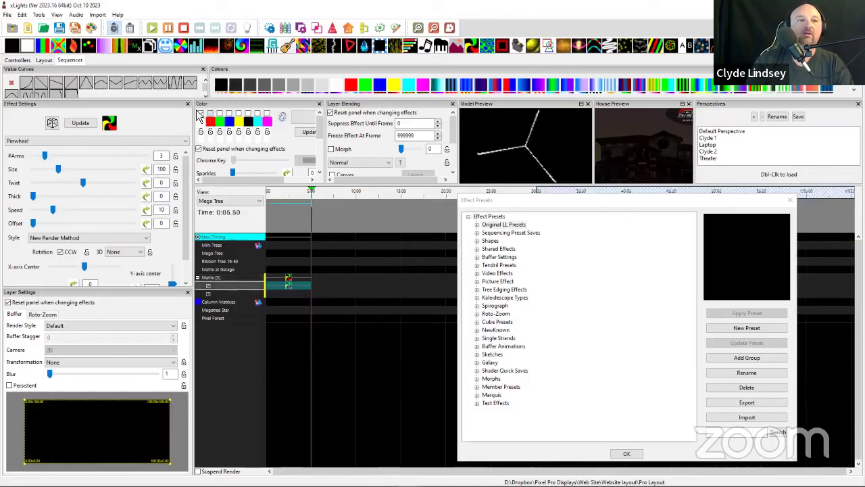
{"action": "left_click", "coordinate": [60, 251]}
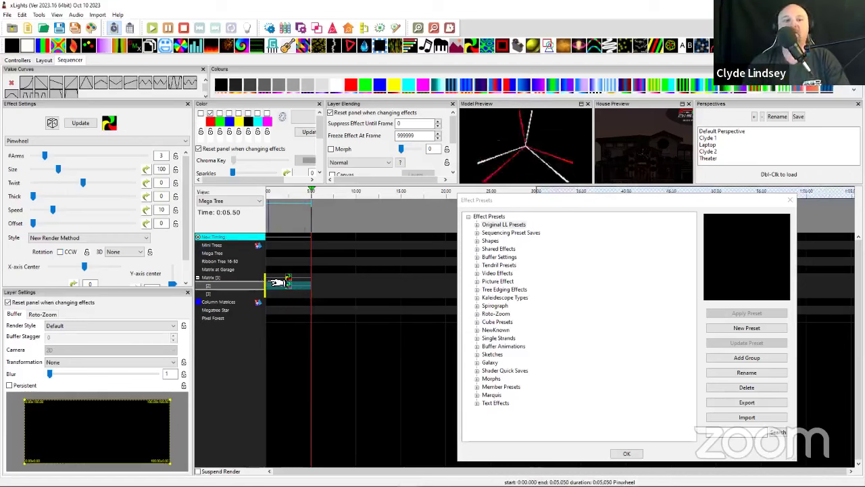
- Save both Matrix Pinwheel effects together as a new preset named zoom in the Original LL Presets group
{"action": "left_click", "coordinate": [288, 284]}
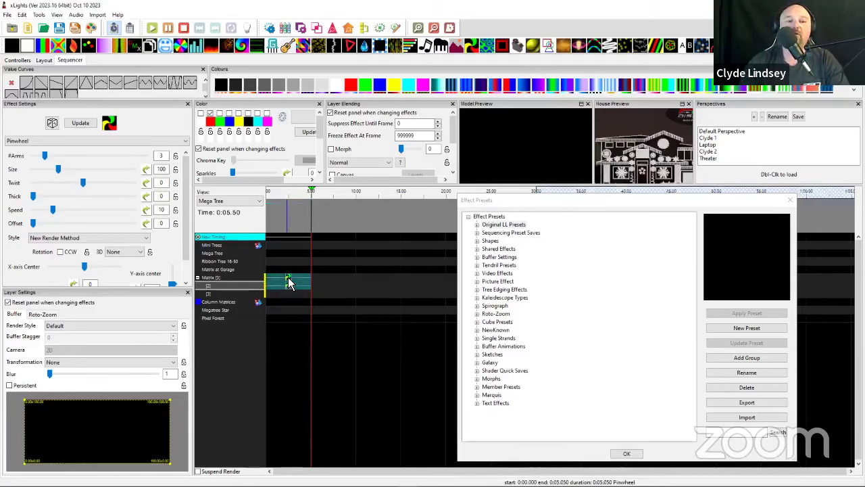
{"action": "left_click", "coordinate": [743, 329]}
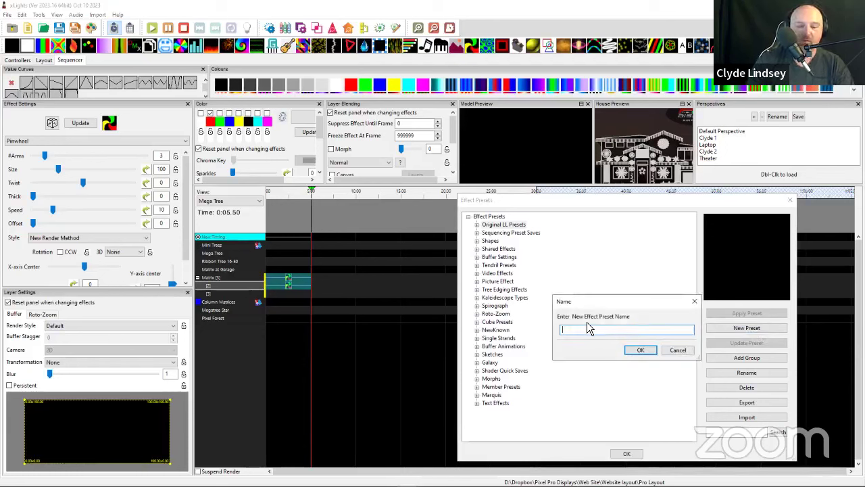
{"action": "type", "text": "zoom"}
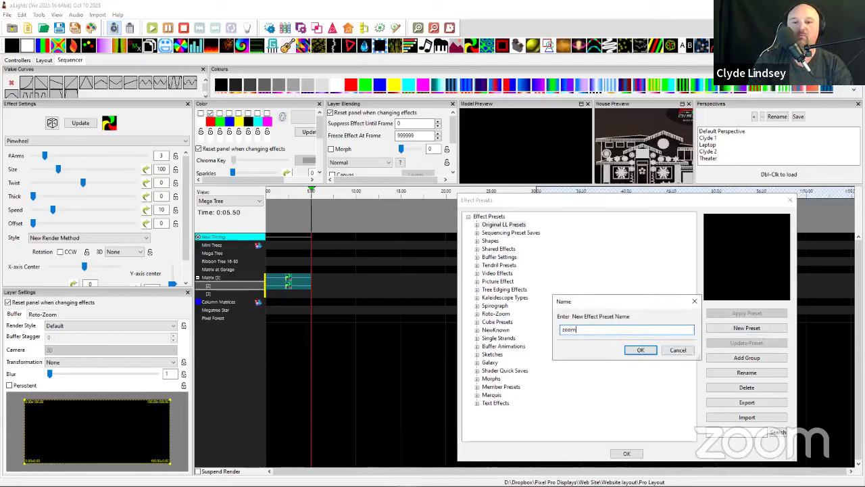
{"action": "key", "text": "Return"}
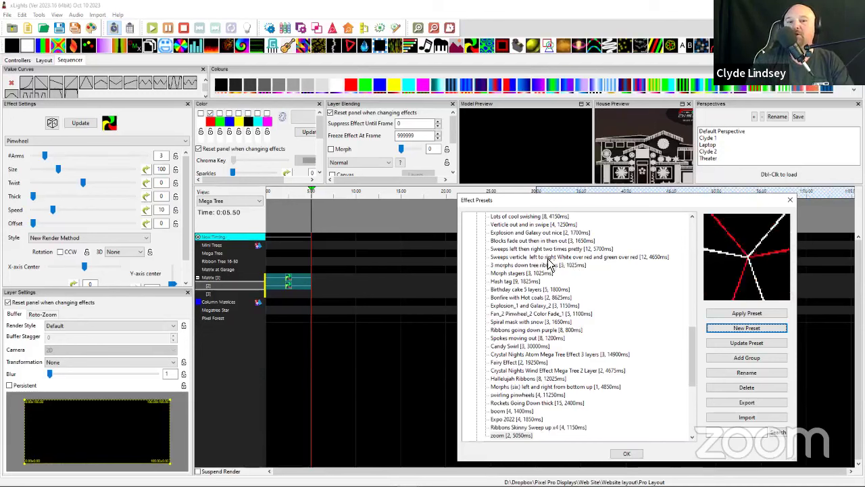
- Look through the Original LL Presets and Sequencing Preset Saves groups, collapsing each one again
{"action": "scroll", "coordinate": [483, 287], "scroll_direction": "up", "scroll_amount": 15}
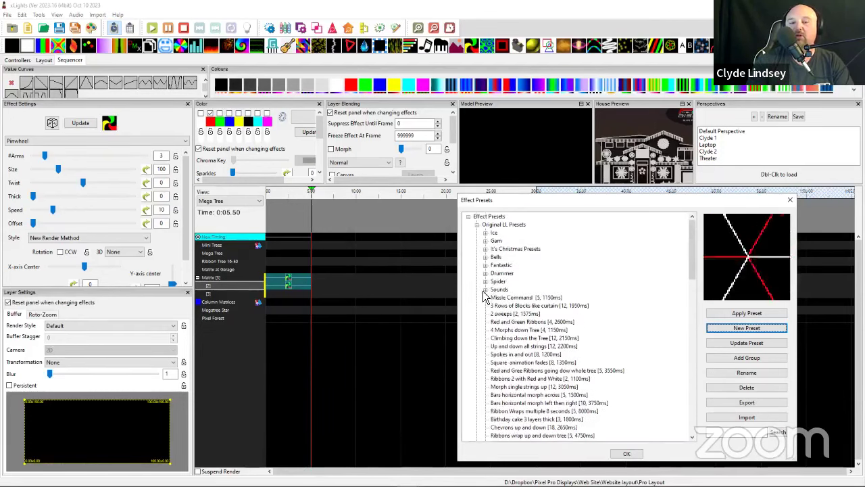
{"action": "left_click", "coordinate": [478, 225]}
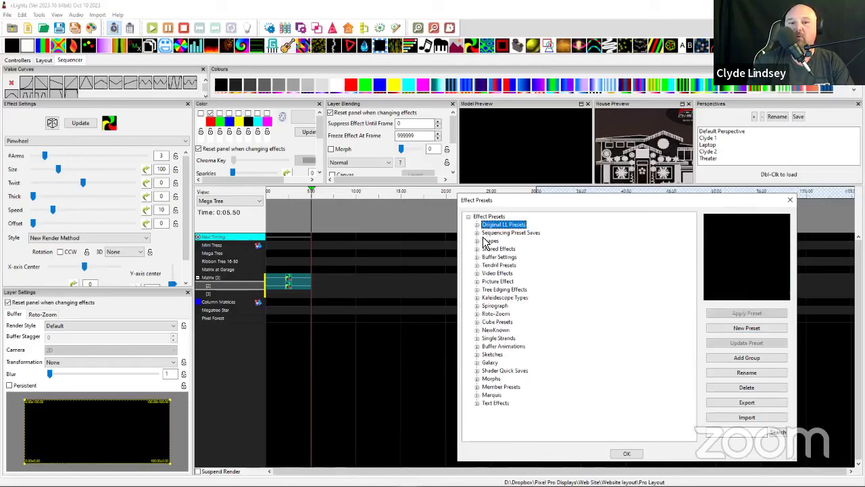
{"action": "left_click", "coordinate": [477, 234]}
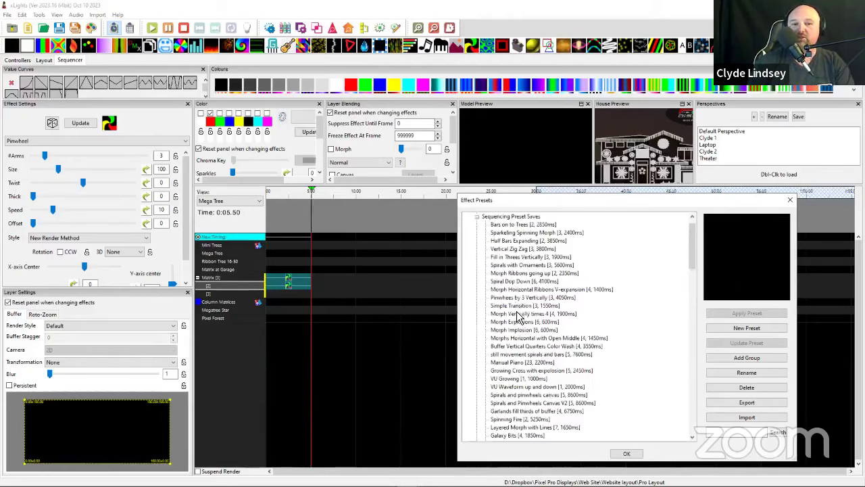
{"action": "scroll", "coordinate": [516, 312], "scroll_direction": "down", "scroll_amount": 6}
{"action": "scroll", "coordinate": [517, 312], "scroll_direction": "up", "scroll_amount": 6}
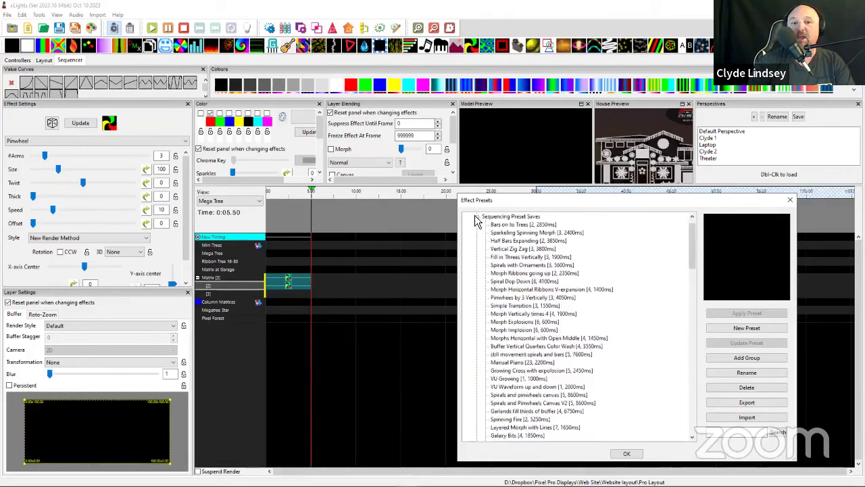
{"action": "left_click", "coordinate": [478, 217]}
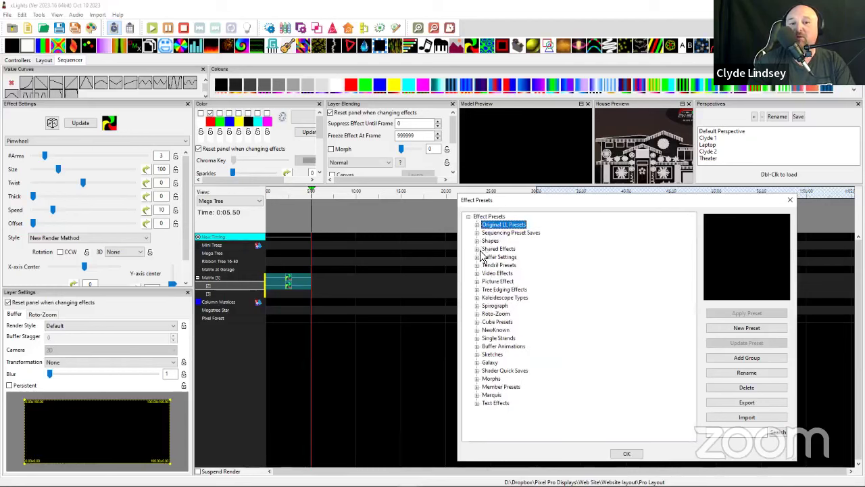
- Browse the presets in the Shared Effects, Buffer Settings and Tendril Presets groups, collapsing each group again
{"action": "left_click", "coordinate": [478, 248]}
{"action": "scroll", "coordinate": [496, 300], "scroll_direction": "down", "scroll_amount": 2}
{"action": "left_click", "coordinate": [477, 354]}
{"action": "scroll", "coordinate": [482, 358], "scroll_direction": "down", "scroll_amount": 3}
{"action": "left_click", "coordinate": [477, 298]}
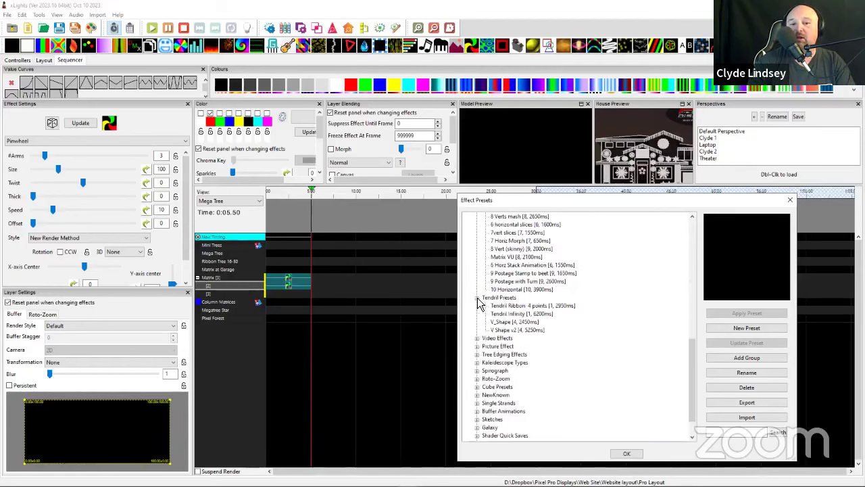
{"action": "left_click", "coordinate": [477, 298]}
{"action": "scroll", "coordinate": [480, 278], "scroll_direction": "up", "scroll_amount": 8}
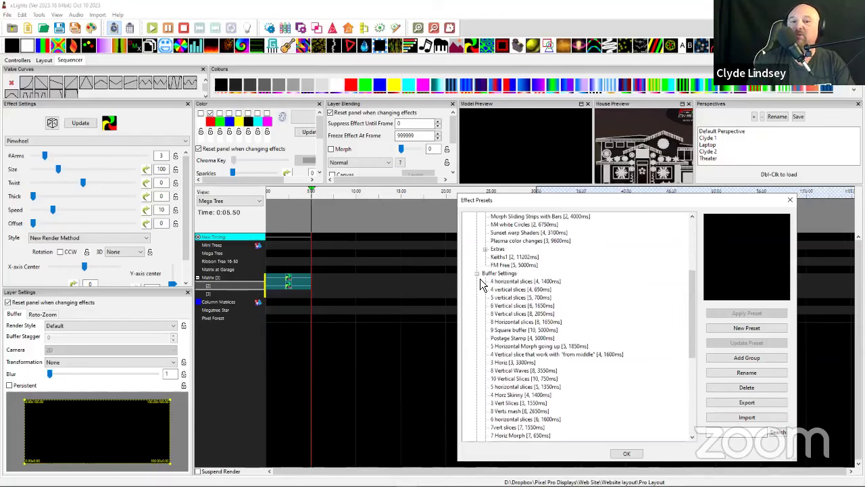
{"action": "left_click", "coordinate": [477, 274]}
{"action": "scroll", "coordinate": [482, 298], "scroll_direction": "up", "scroll_amount": 5}
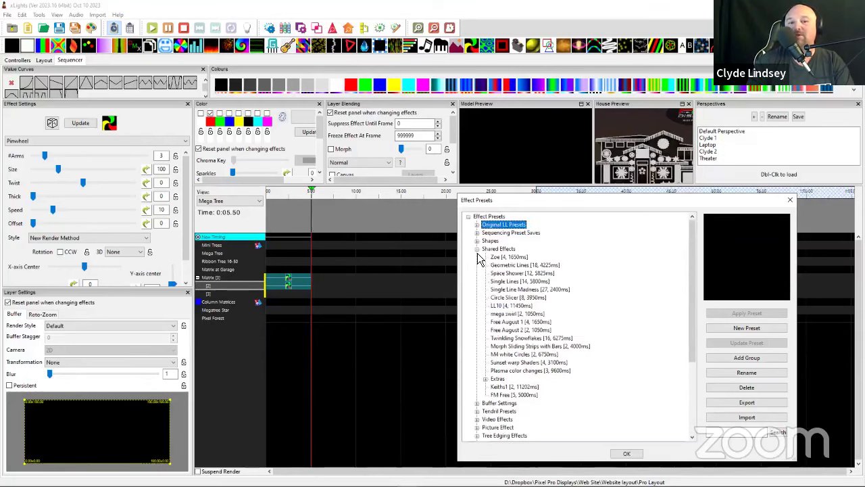
{"action": "left_click", "coordinate": [477, 249]}
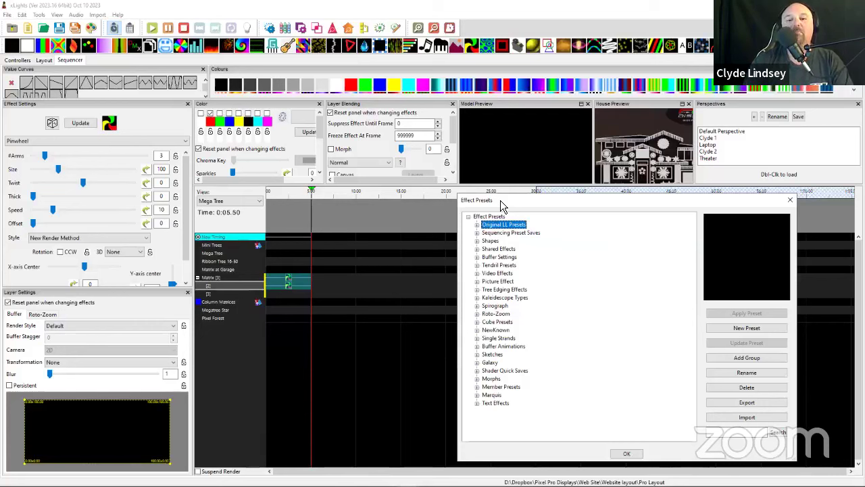
- Preview the 8 Layers Horizontal preset in the Single Strands group, then collapse the group
{"action": "left_click_drag", "start_coordinate": [500, 200], "coordinate": [438, 24]}
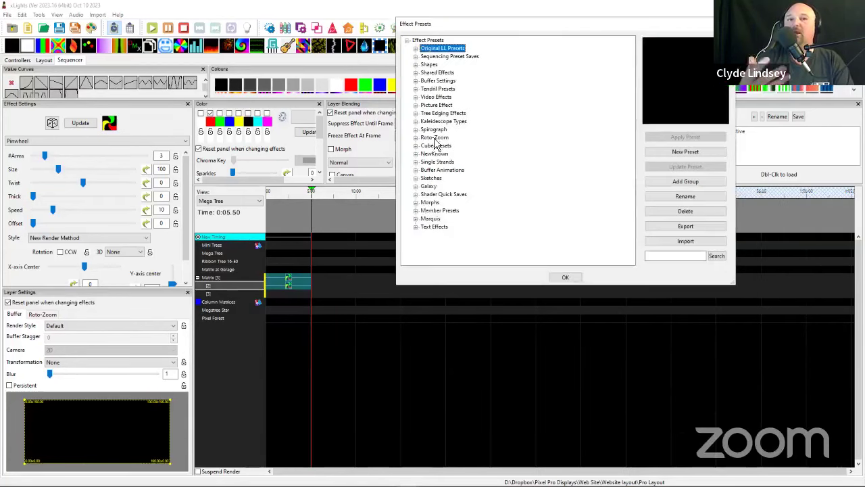
{"action": "left_click", "coordinate": [416, 163]}
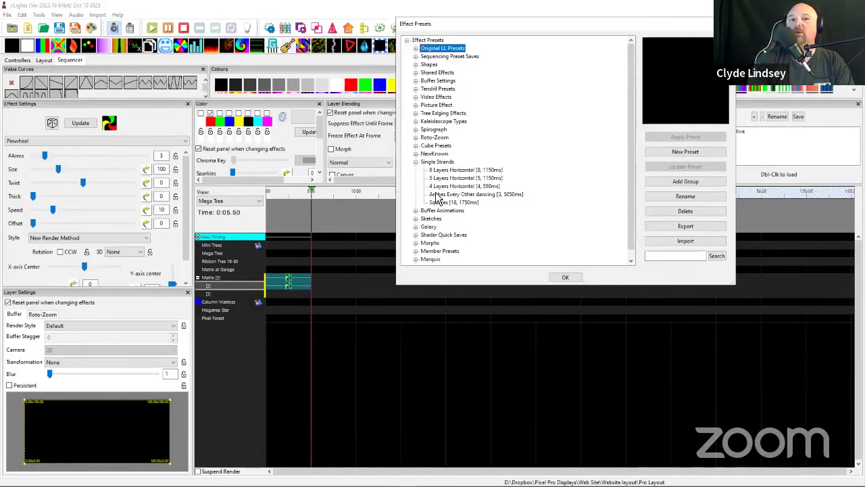
{"action": "left_click", "coordinate": [446, 170]}
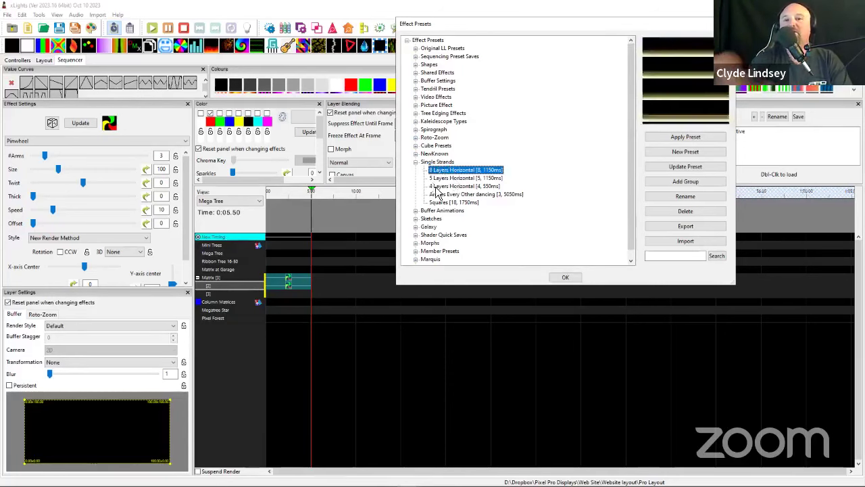
{"action": "double_click", "coordinate": [436, 162]}
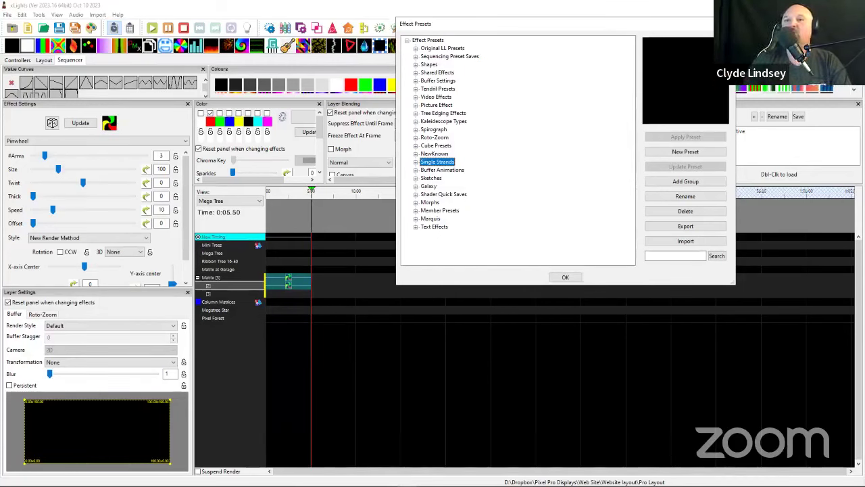
- Close the effect presets, switch to File Explorer and open the presets folder inside Pro Layout
{"action": "key", "text": "Escape"}
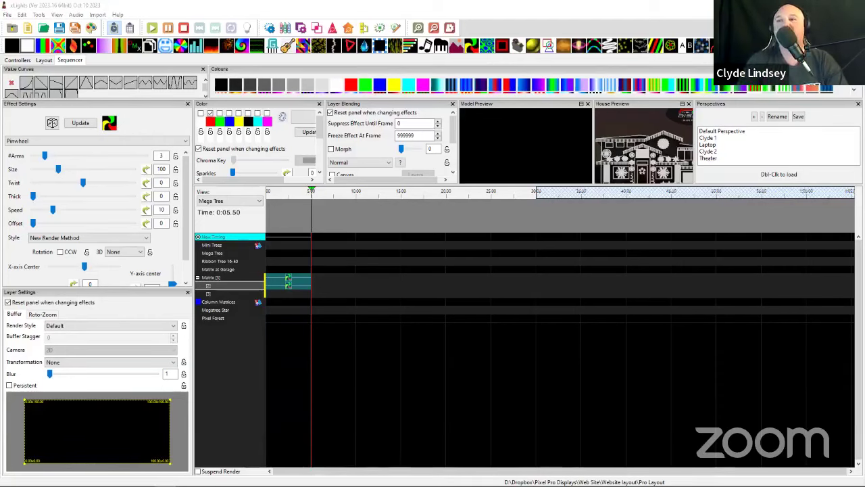
{"action": "key", "text": "alt+Tab"}
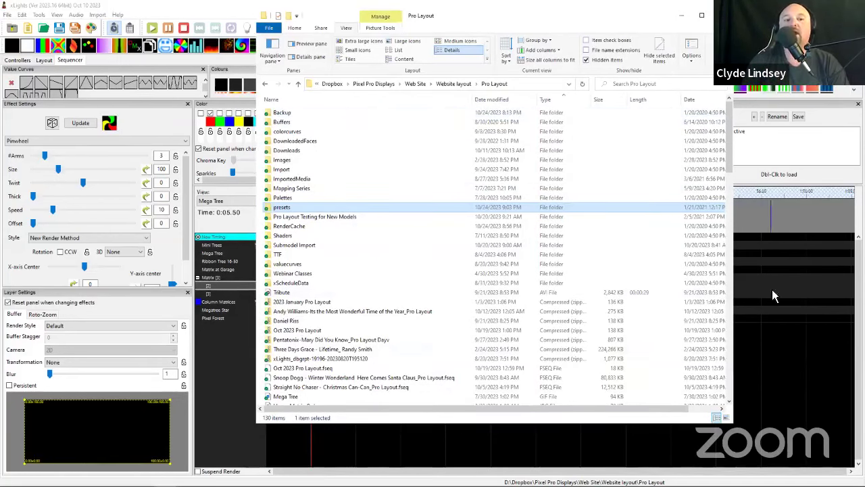
{"action": "double_click", "coordinate": [267, 208]}
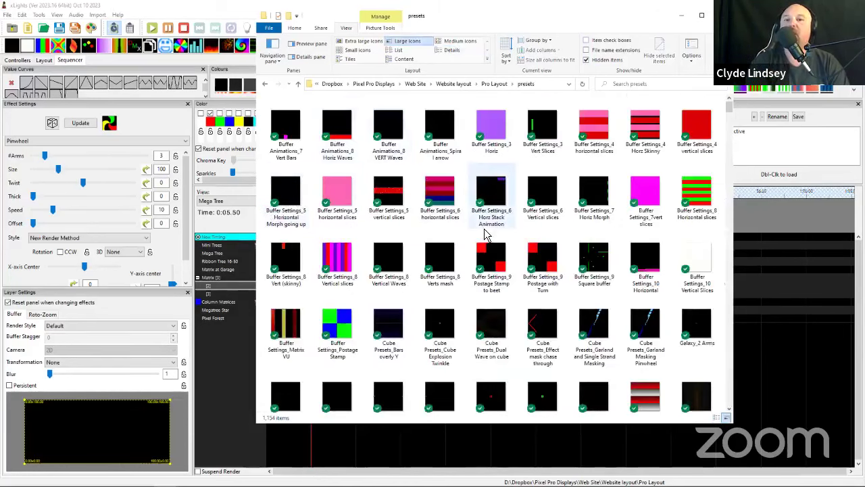
- Preview the Buffer Settings_4 Horz Skinny image from the presets folder, then close the image viewer
{"action": "left_click", "coordinate": [640, 133]}
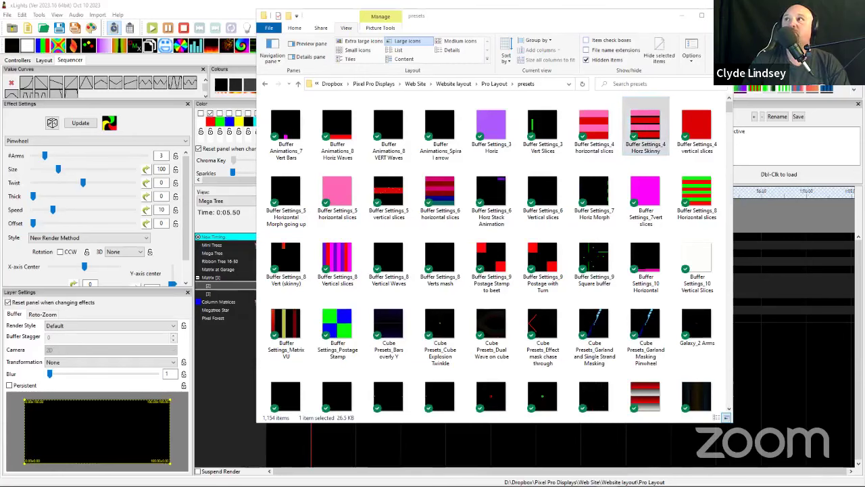
{"action": "key", "text": "Return"}
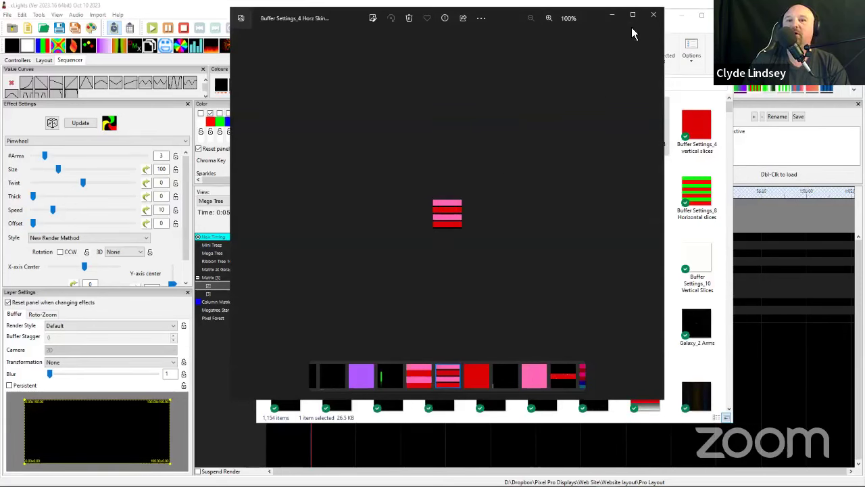
{"action": "left_click", "coordinate": [653, 14]}
- Browse the preset thumbnails through the Kaleidoscope Types, Member Presets and Text Effects files down to the last Video Effects files
{"action": "scroll", "coordinate": [543, 345], "scroll_direction": "down", "scroll_amount": 2}
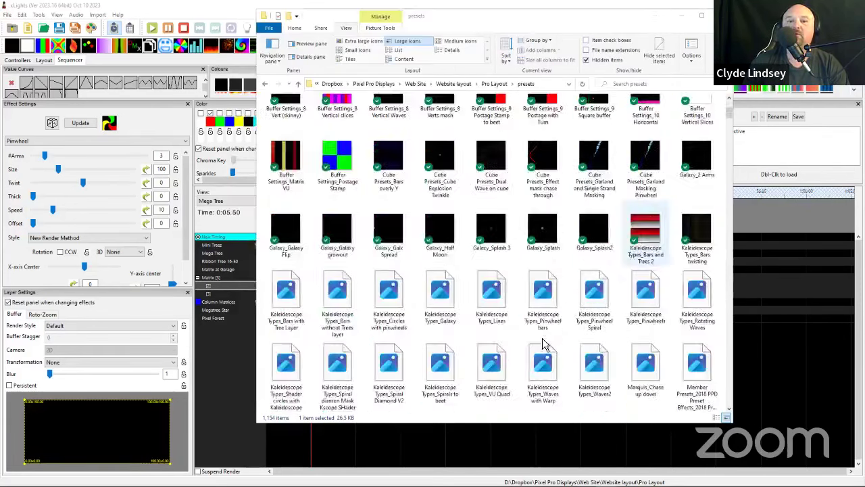
{"action": "scroll", "coordinate": [543, 345], "scroll_direction": "down", "scroll_amount": 5}
{"action": "left_click", "coordinate": [490, 246]}
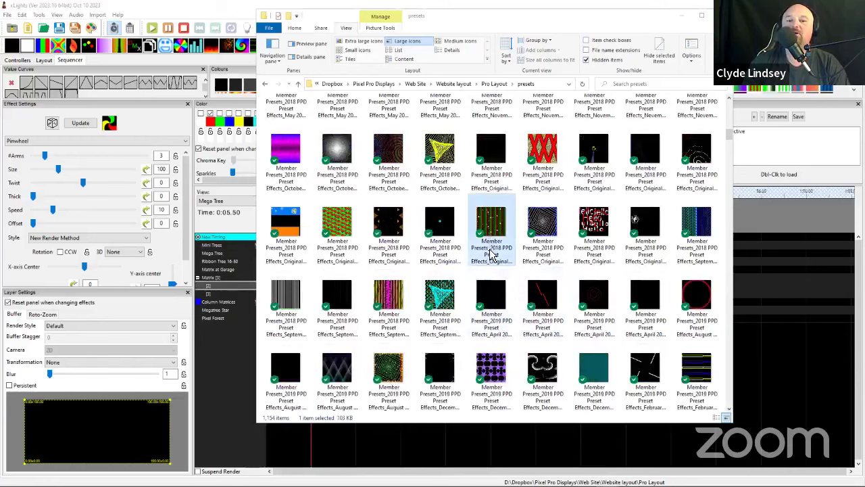
{"action": "scroll", "coordinate": [720, 260], "scroll_direction": "down", "scroll_amount": 2}
{"action": "scroll", "coordinate": [716, 405], "scroll_direction": "down", "scroll_amount": 20}
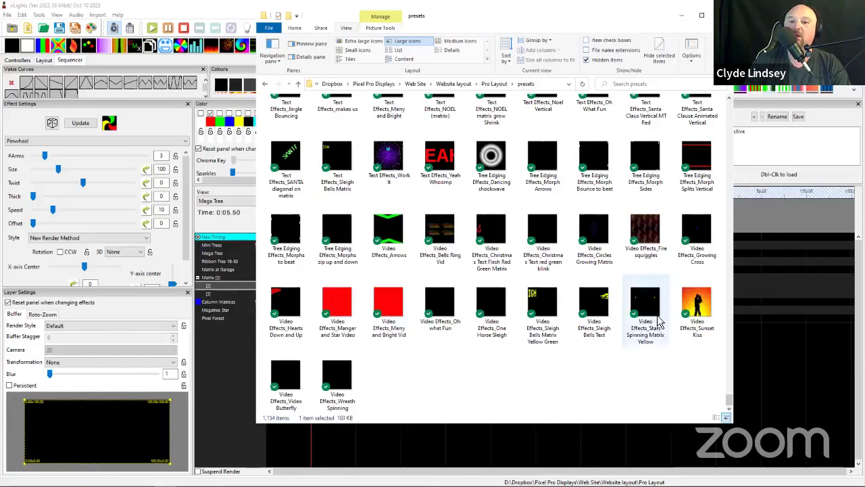
{"action": "scroll", "coordinate": [655, 277], "scroll_direction": "up", "scroll_amount": 8}
{"action": "scroll", "coordinate": [676, 245], "scroll_direction": "down", "scroll_amount": 7}
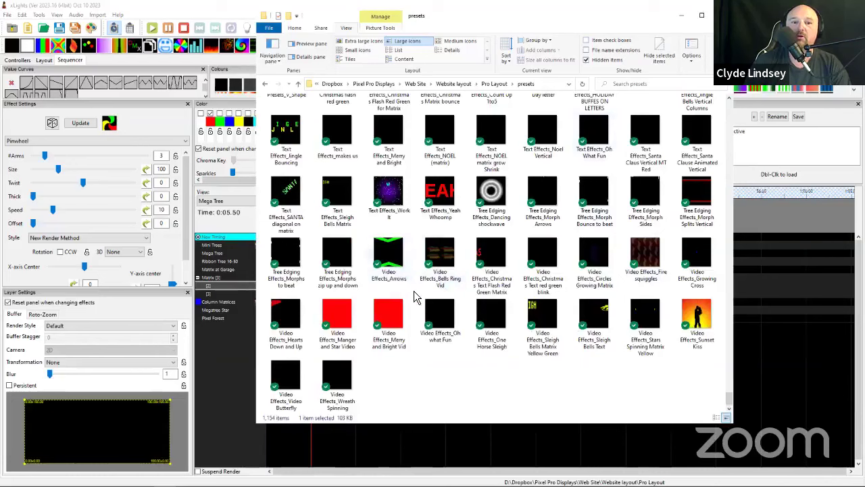
{"action": "left_click", "coordinate": [408, 399]}
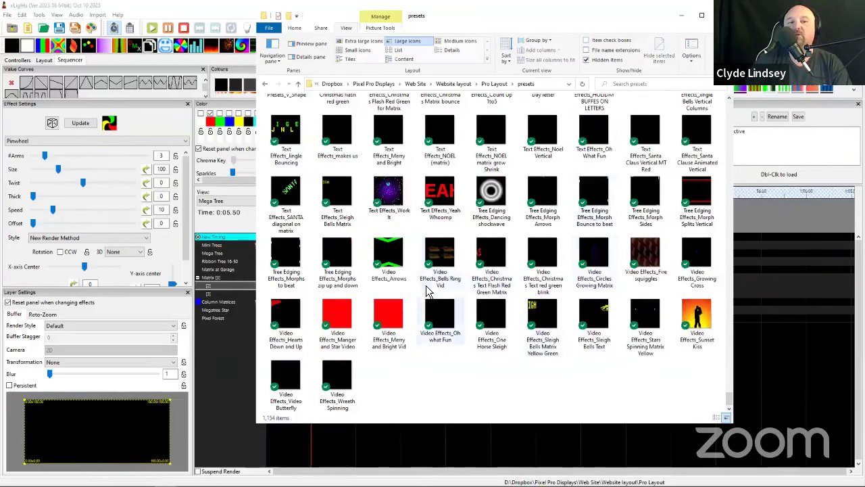
- Preview the Shapes_Orbs mving to beet and enlarged Shapes_Over the Fields we Go animations, closing each one again
{"action": "scroll", "coordinate": [426, 291], "scroll_direction": "up", "scroll_amount": 10}
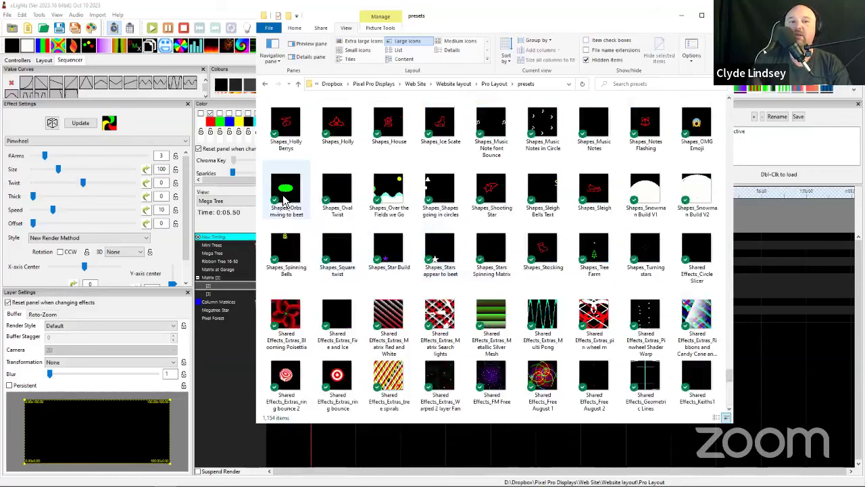
{"action": "left_click", "coordinate": [292, 196]}
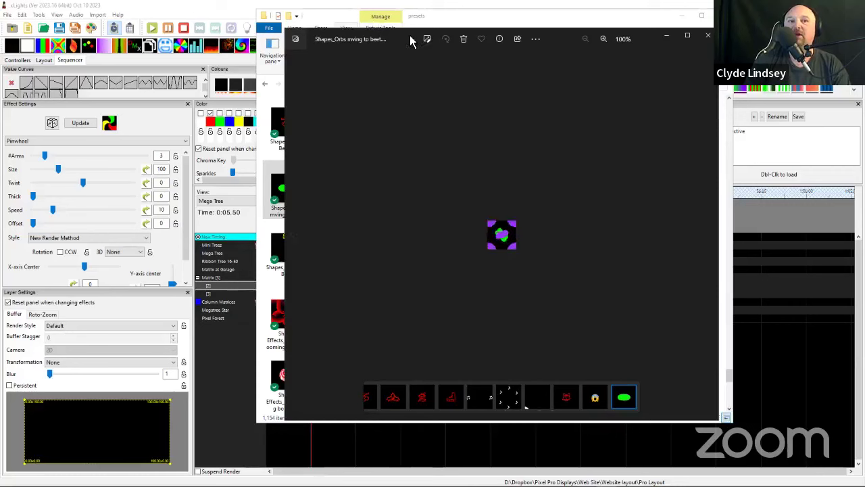
{"action": "key", "text": "Escape"}
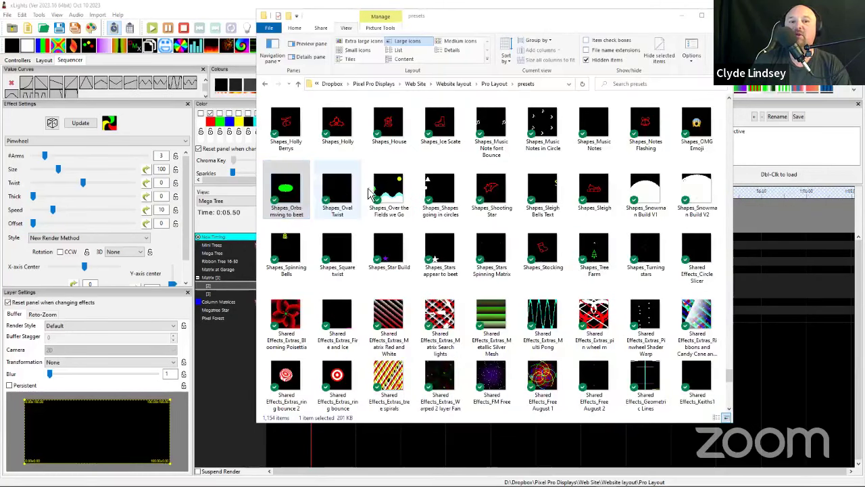
{"action": "left_click", "coordinate": [390, 194]}
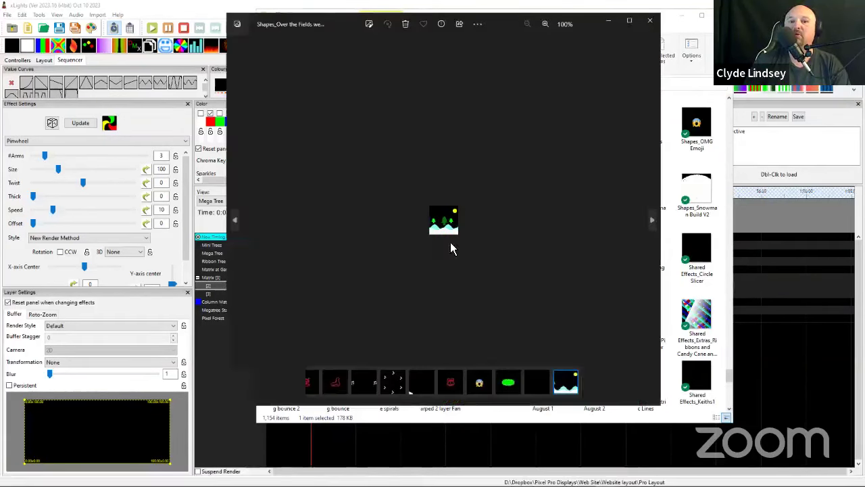
{"action": "scroll", "coordinate": [442, 228], "scroll_direction": "up", "scroll_amount": 5}
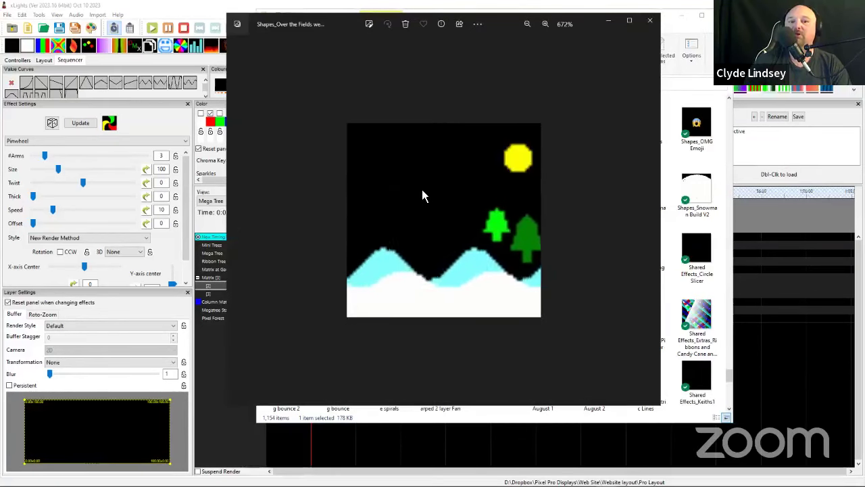
{"action": "left_click", "coordinate": [650, 20]}
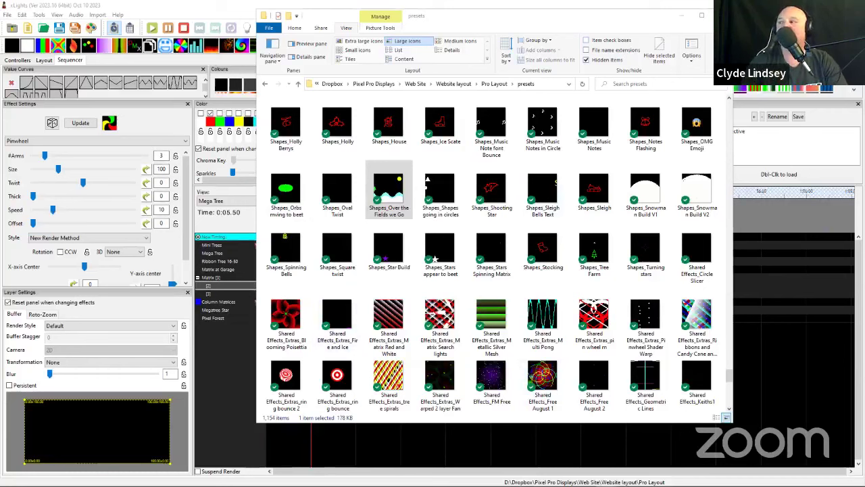
- Minimize the presets folder window and switch back to xLights with its window maximized
{"action": "left_click", "coordinate": [618, 20]}
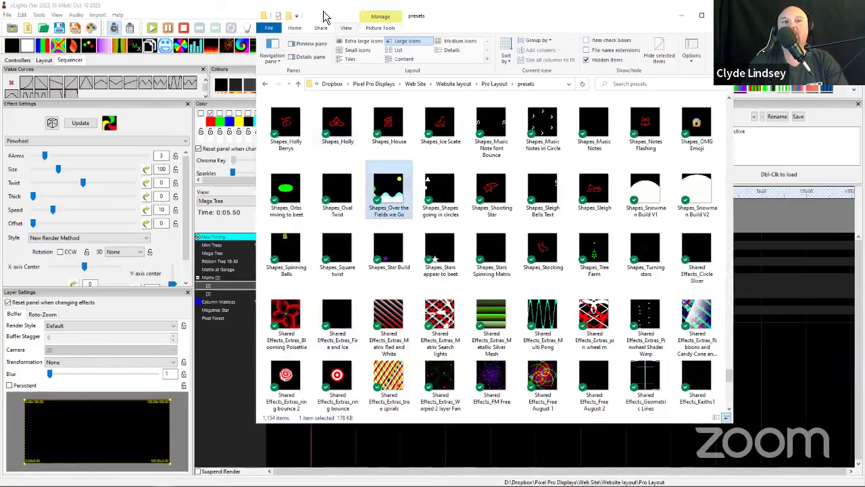
{"action": "key", "text": "alt+Tab"}
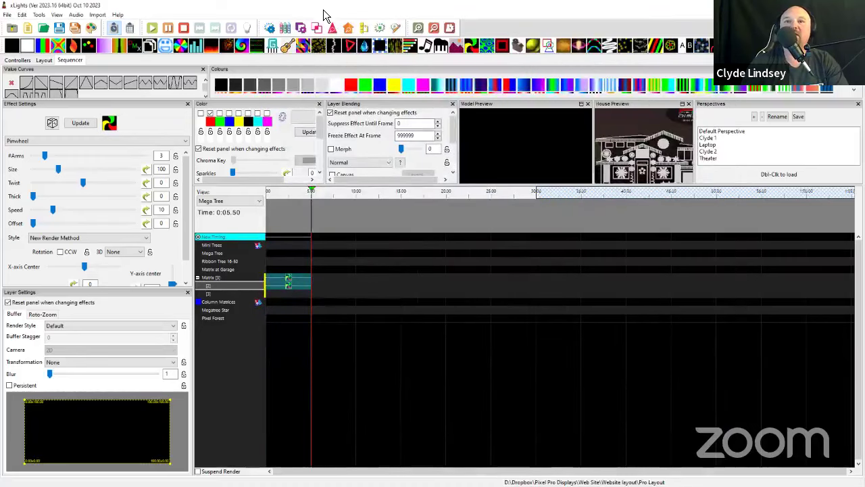
{"action": "key", "text": "super+Down"}
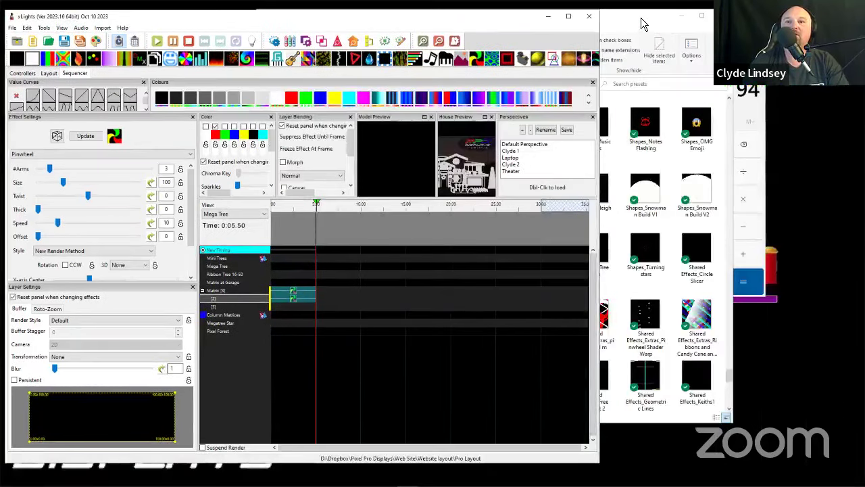
{"action": "left_click", "coordinate": [643, 24]}
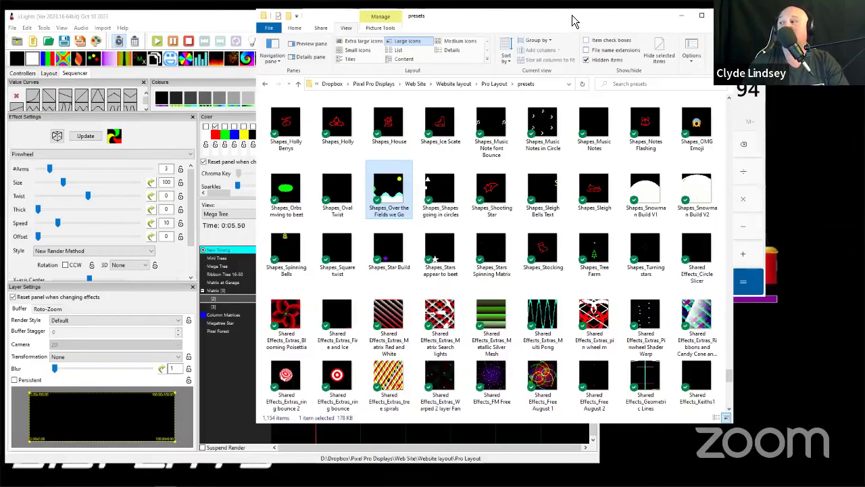
{"action": "key", "text": "super+Down"}
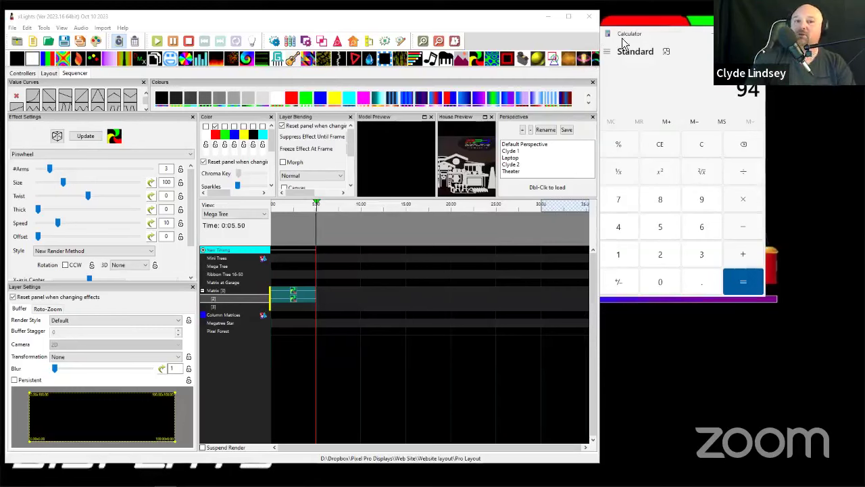
{"action": "left_click", "coordinate": [568, 16]}
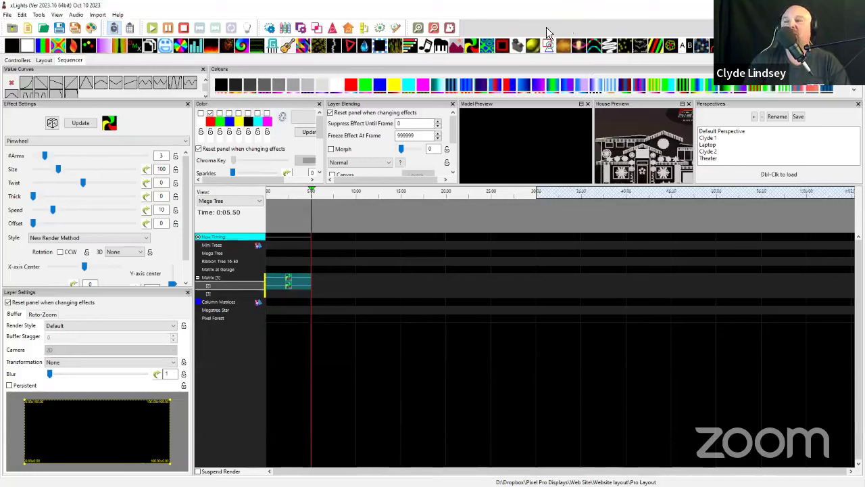
- Open the effect presets from the Matrix effect, preview Spiro1 and TH Spiro in the Spirograph group, then collapse it and close the presets
{"action": "right_click", "coordinate": [285, 282]}
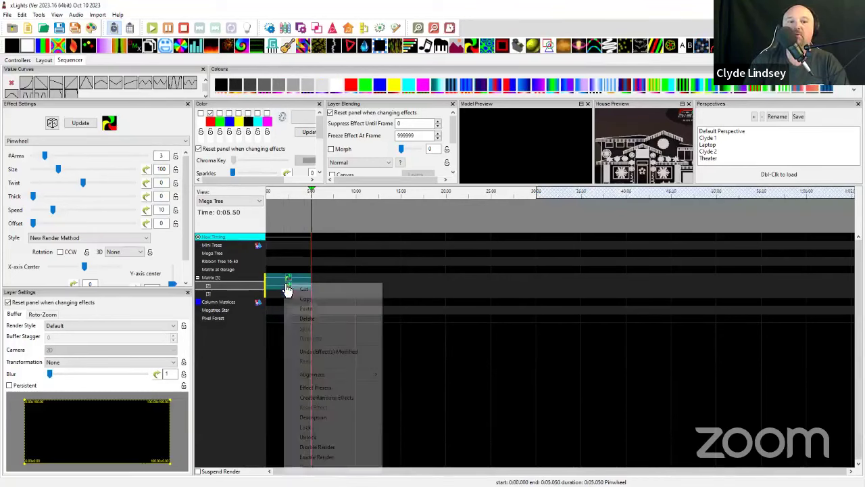
{"action": "left_click", "coordinate": [315, 388]}
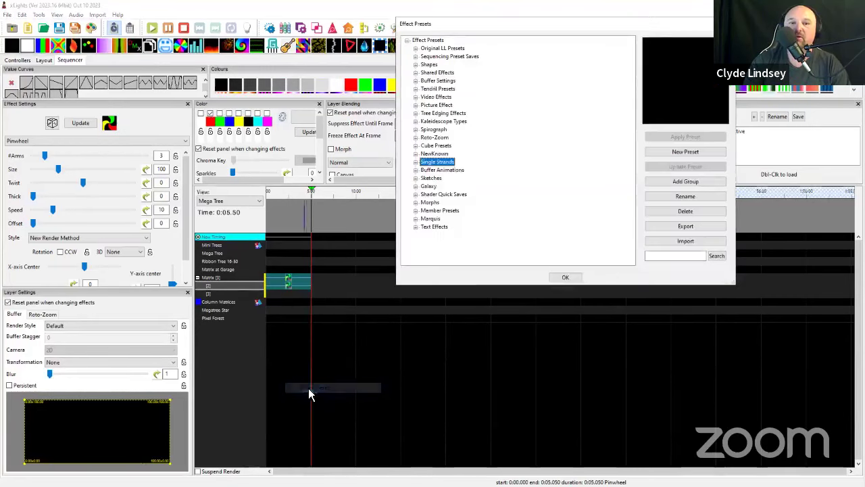
{"action": "left_click", "coordinate": [422, 129]}
{"action": "left_click", "coordinate": [416, 129]}
{"action": "left_click", "coordinate": [436, 137]}
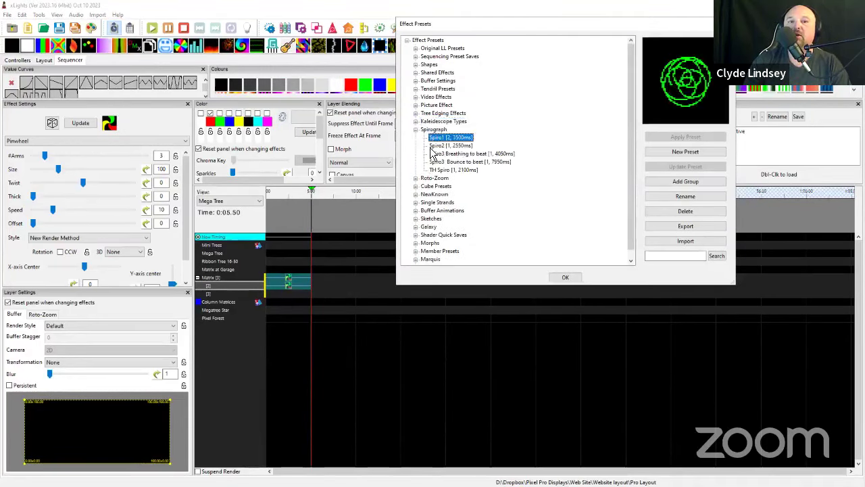
{"action": "left_click", "coordinate": [438, 170]}
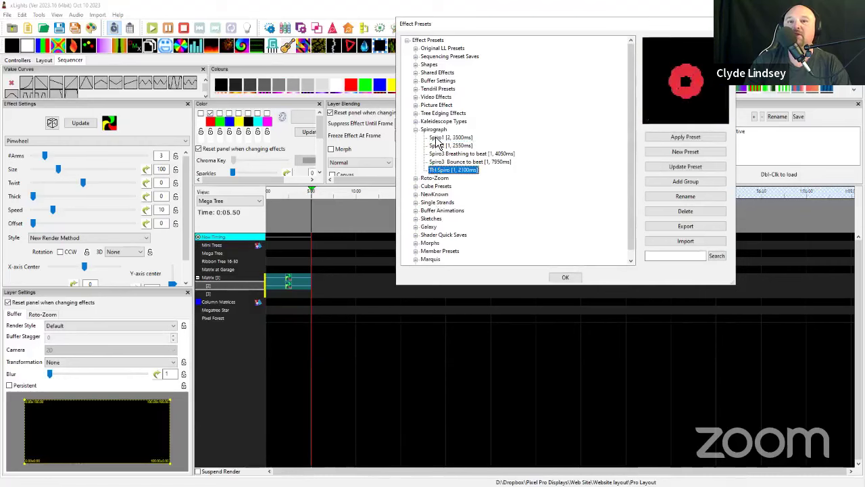
{"action": "left_click", "coordinate": [415, 129]}
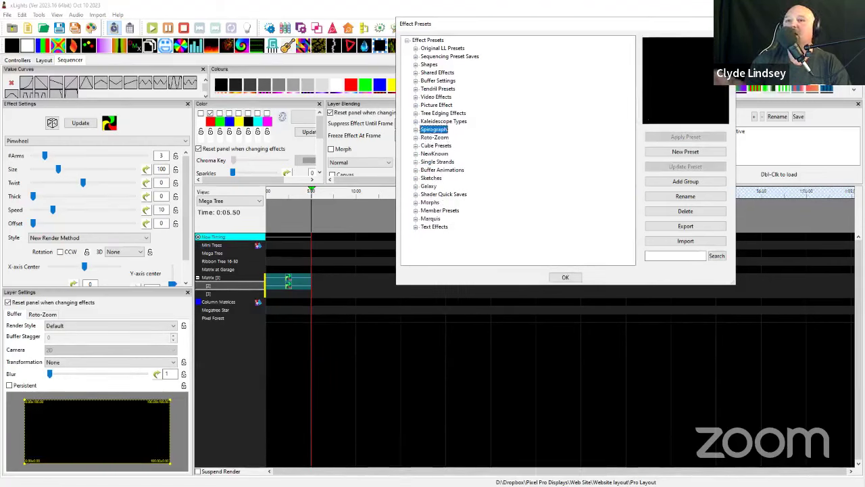
{"action": "left_click", "coordinate": [727, 24]}
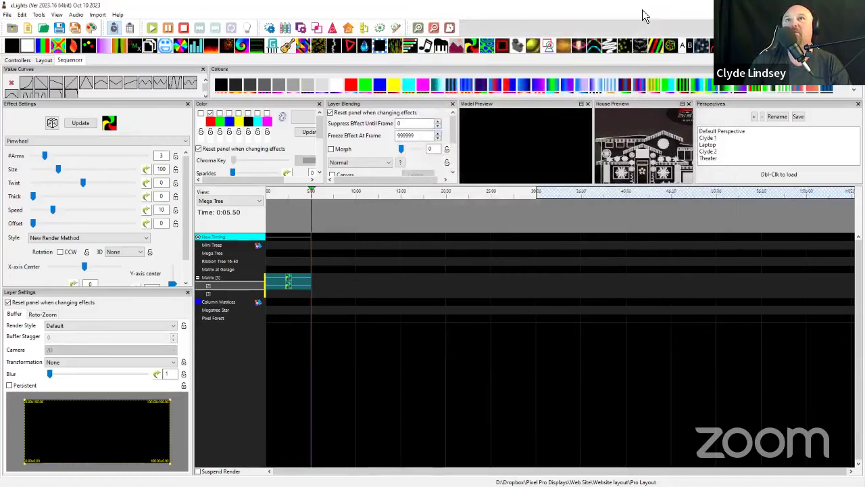